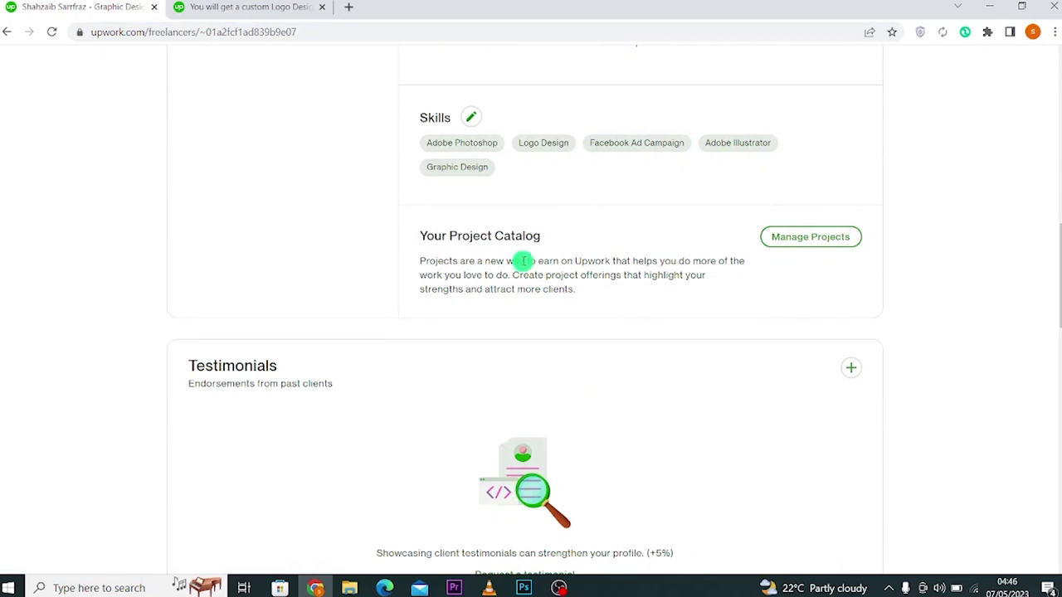
Open the project catalog manager from the freelancer profile and start creating a new project
{"action": "left_click", "coordinate": [824, 245]}
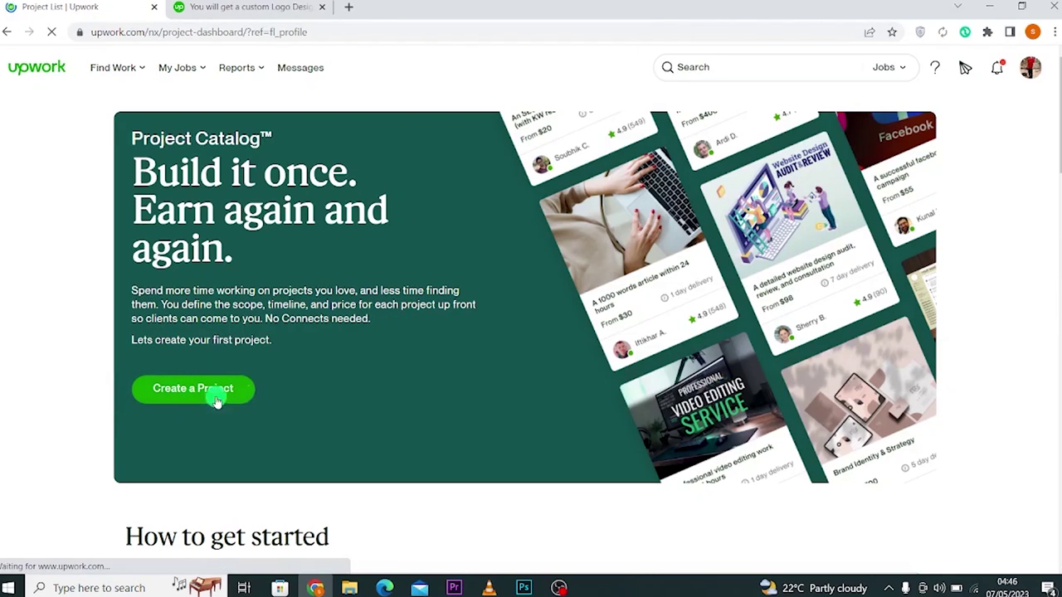
{"action": "left_click", "coordinate": [209, 400]}
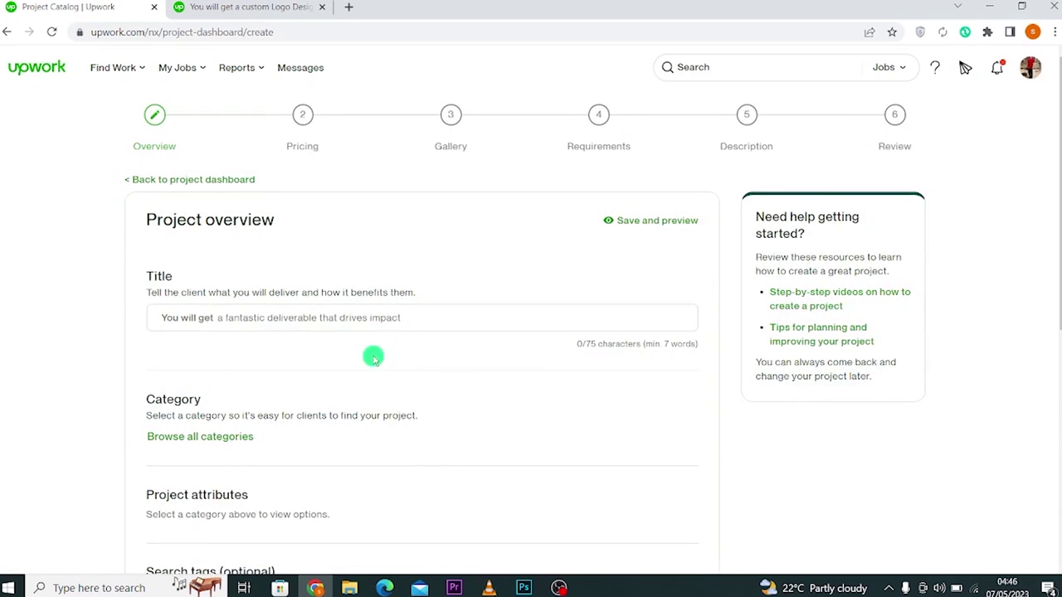
{"action": "scroll", "coordinate": [267, 390], "scroll_direction": "down", "scroll_amount": 3}
{"action": "scroll", "coordinate": [267, 390], "scroll_direction": "up", "scroll_amount": 3}
{"action": "left_click", "coordinate": [257, 316]}
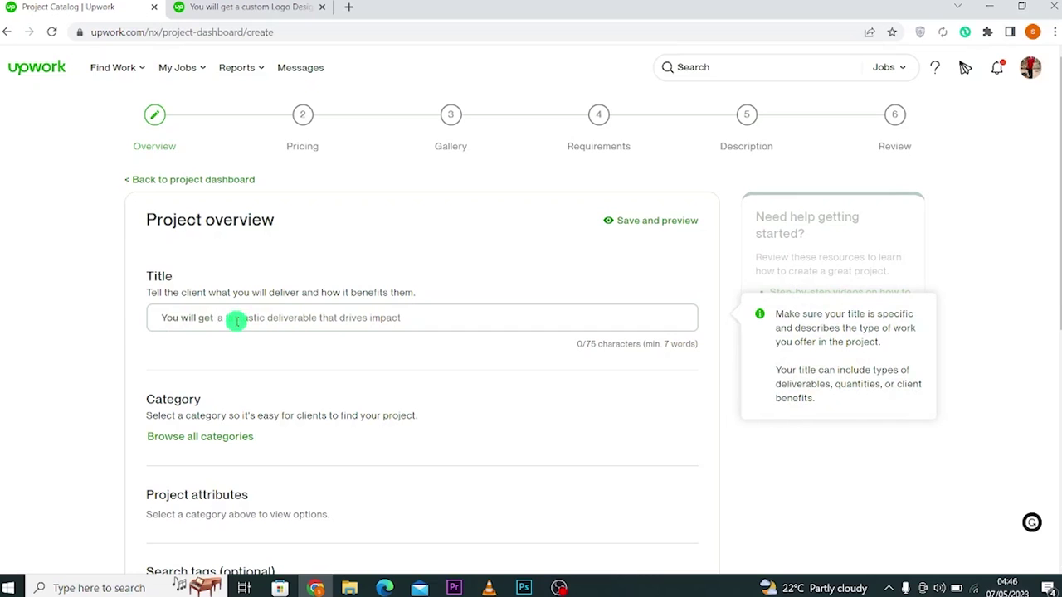
Copy the title "You will get a custom Logo Design for your Business" from the sample logo design listing
{"action": "left_click", "coordinate": [249, 6]}
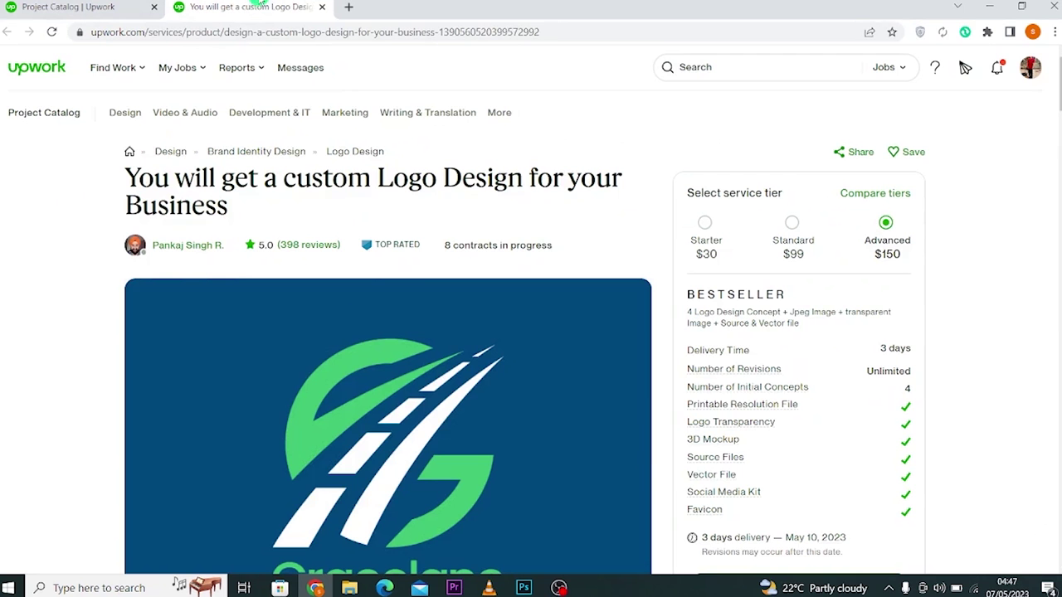
{"action": "scroll", "coordinate": [359, 338], "scroll_direction": "down", "scroll_amount": 3}
{"action": "scroll", "coordinate": [359, 338], "scroll_direction": "up", "scroll_amount": 3}
{"action": "left_click_drag", "start_coordinate": [133, 177], "coordinate": [230, 209]}
{"action": "key", "text": "ctrl+c"}
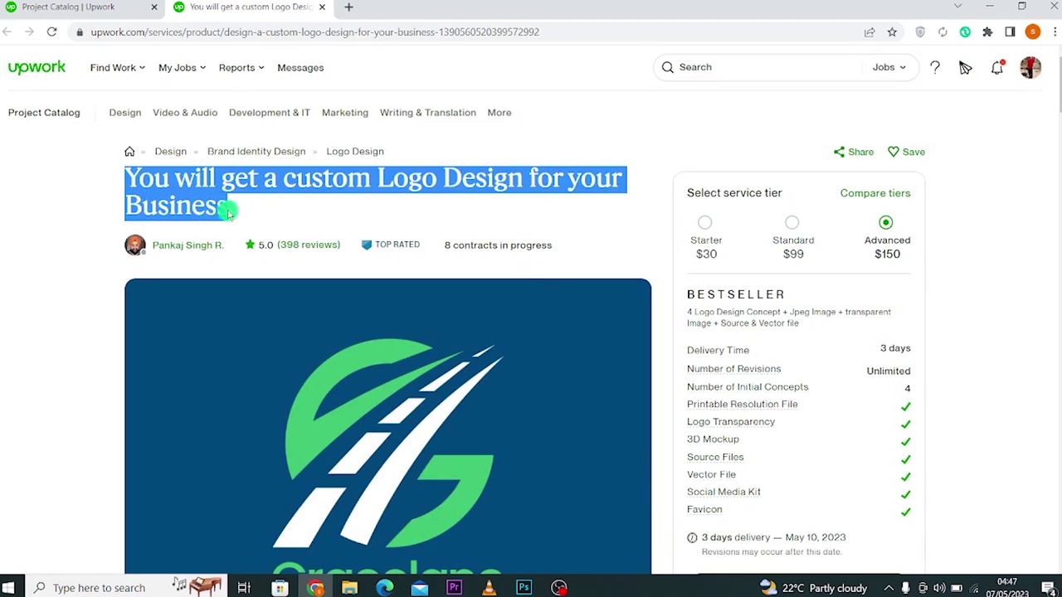
Paste the copied title into the new project's Title and delete the duplicated "You will get"
{"action": "left_click", "coordinate": [83, 32]}
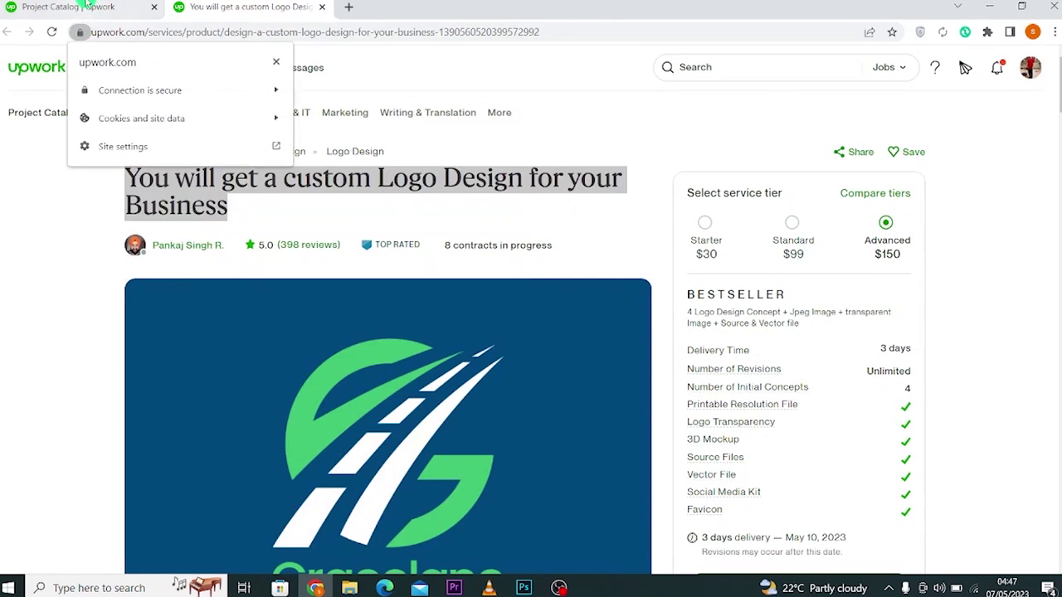
{"action": "left_click", "coordinate": [91, 7]}
{"action": "left_click", "coordinate": [232, 318]}
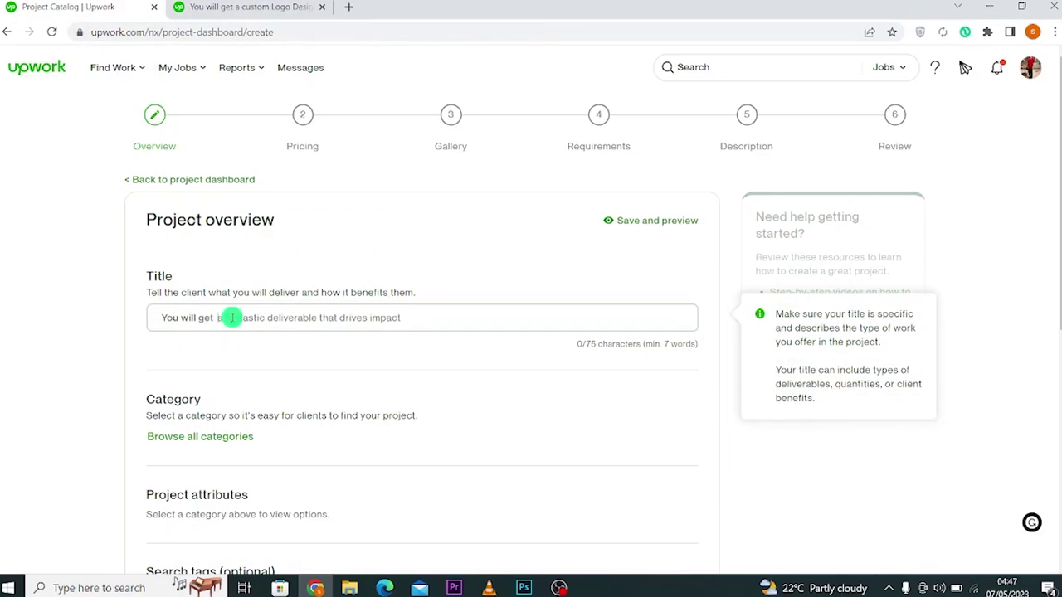
{"action": "key", "text": "ctrl+v"}
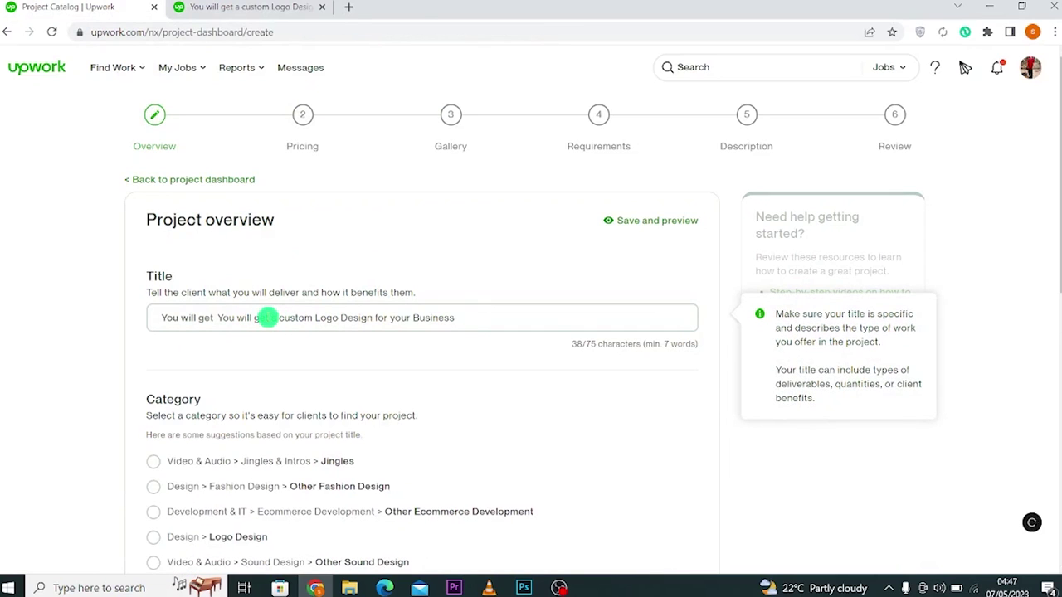
{"action": "left_click_drag", "start_coordinate": [268, 318], "coordinate": [211, 314]}
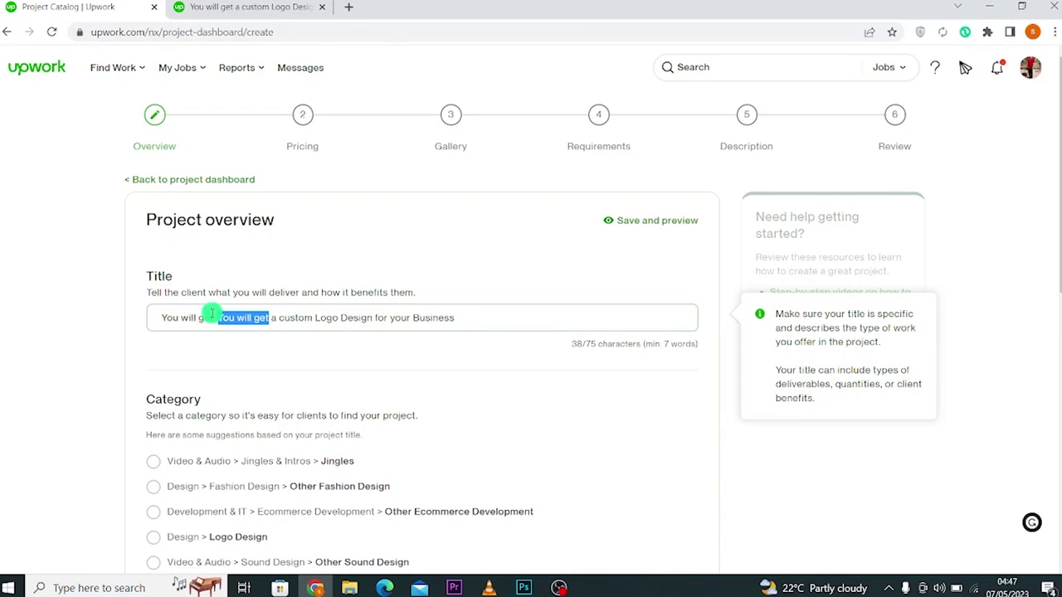
{"action": "type", "text": "t"}
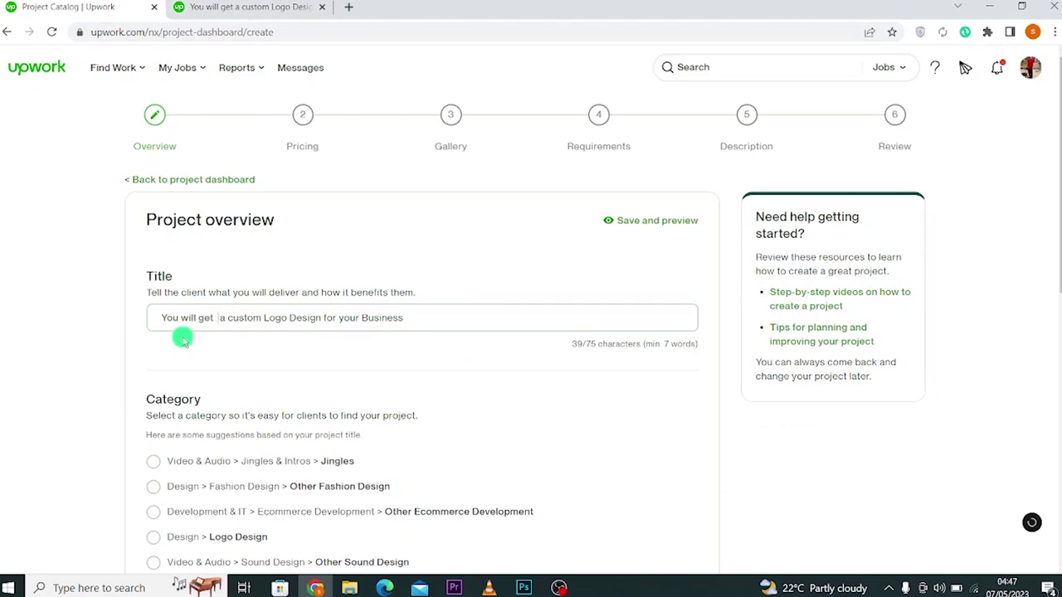
{"action": "mouse_move", "coordinate": [220, 330]}
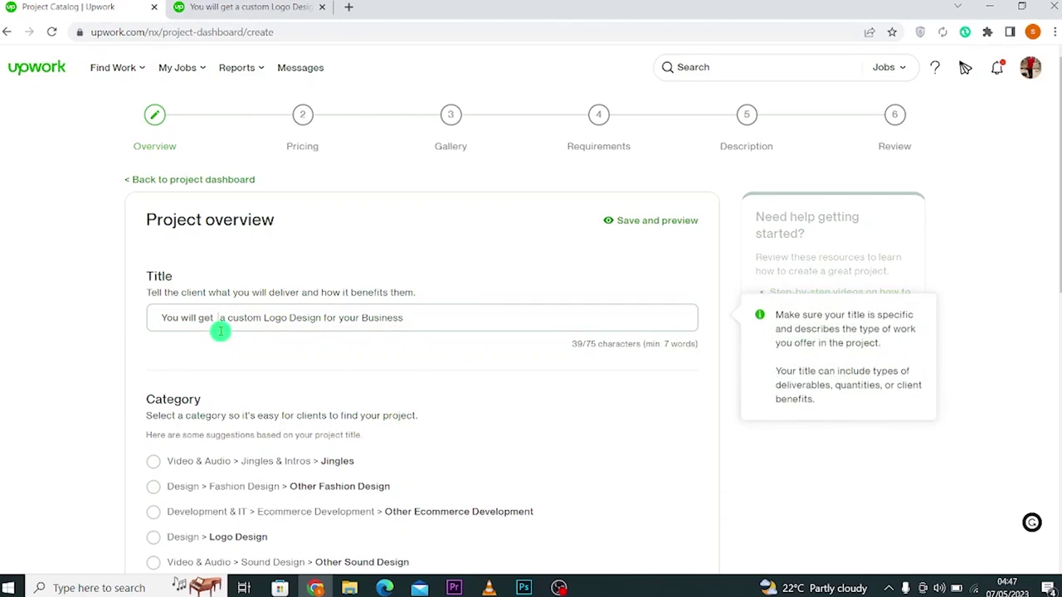
Replace "custom" with "3D" in the title so it reads "a 3D Logo Design for your Business"
{"action": "left_click", "coordinate": [567, 312]}
{"action": "key", "text": "BackSpace"}
{"action": "key", "text": "BackSpace"}
{"action": "key", "text": "BackSpace"}
{"action": "key", "text": "BackSpace"}
{"action": "key", "text": "BackSpace"}
{"action": "key", "text": "BackSpace"}
{"action": "type", "text": "3D"}
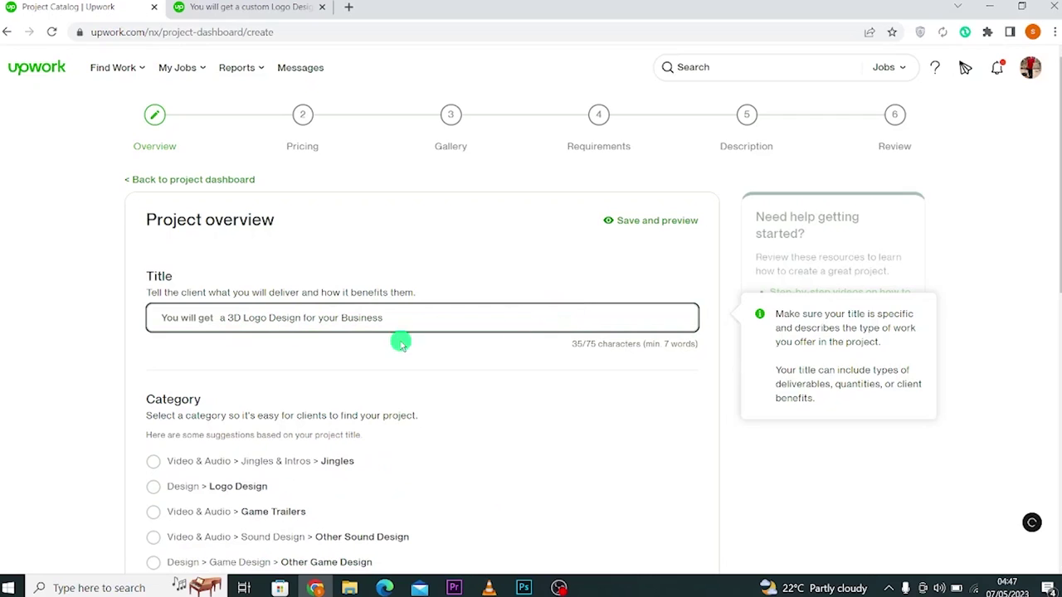
{"action": "left_click", "coordinate": [37, 322]}
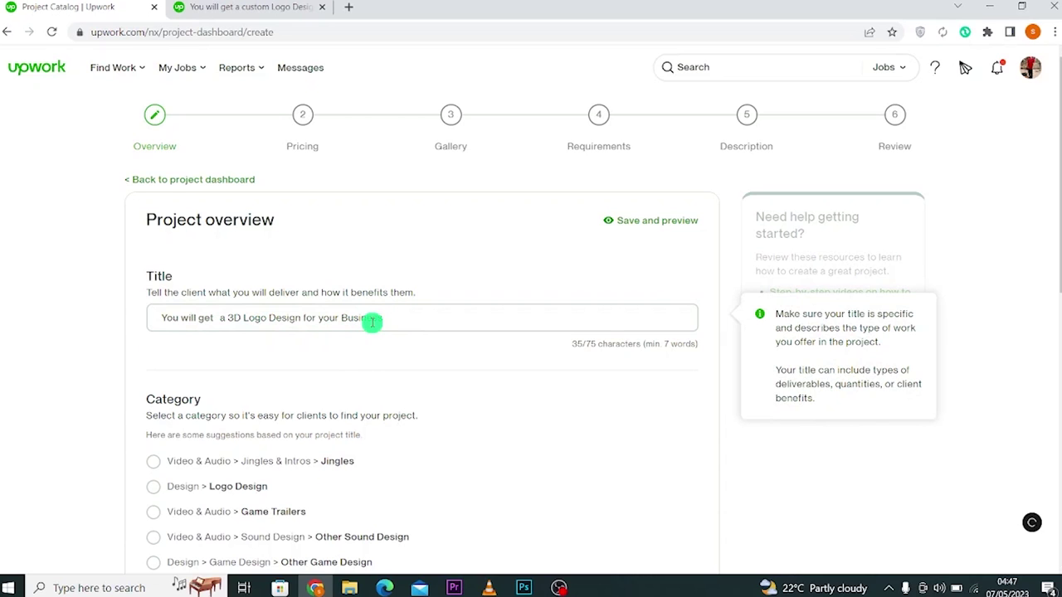
Choose Design > Logo Design as the project category from the suggestions
{"action": "scroll", "coordinate": [372, 322], "scroll_direction": "down", "scroll_amount": 2}
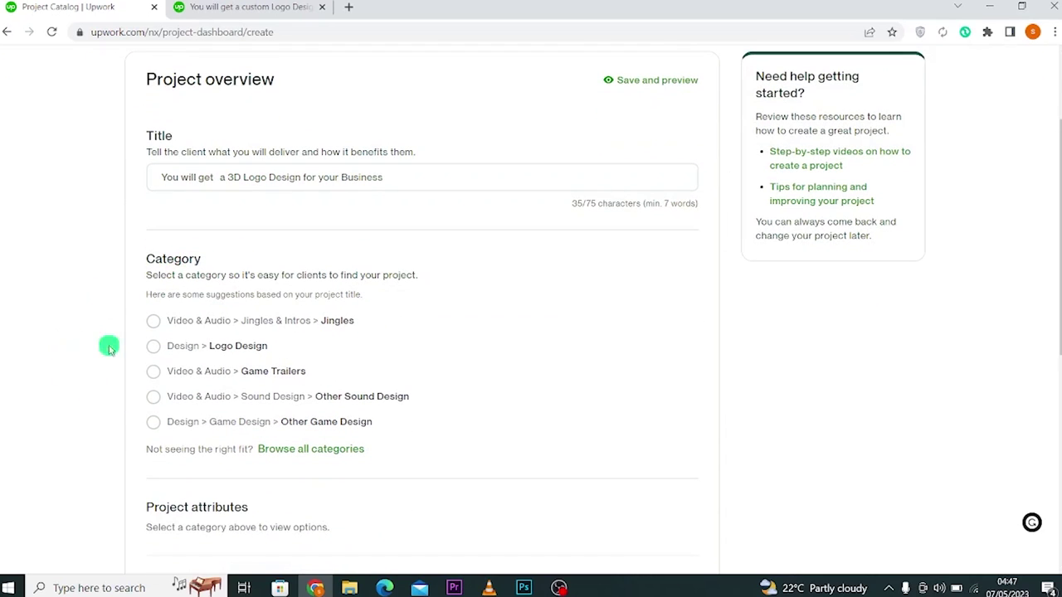
{"action": "left_click", "coordinate": [264, 175]}
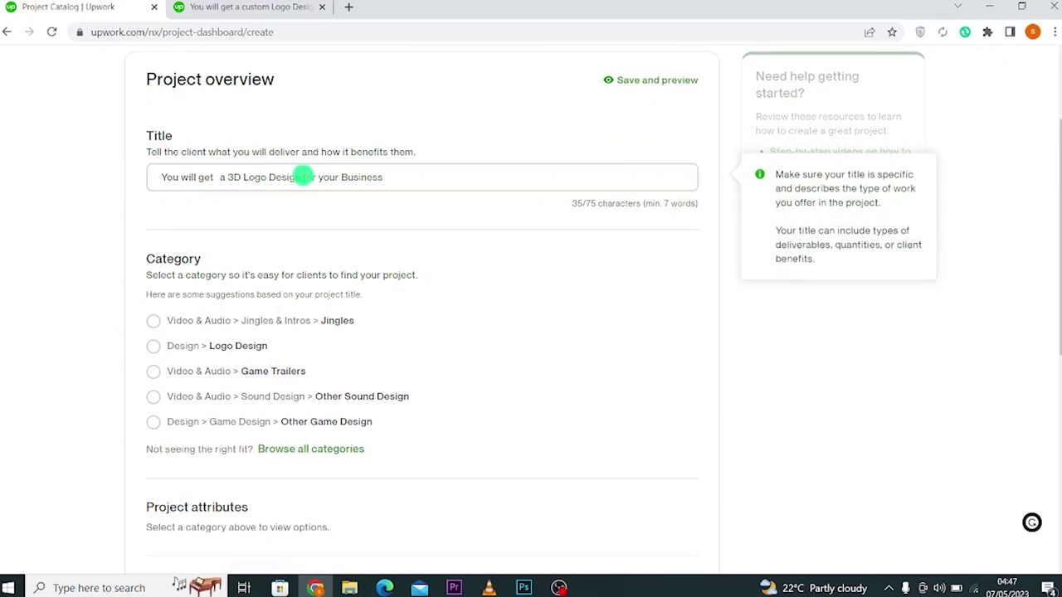
{"action": "left_click", "coordinate": [152, 349]}
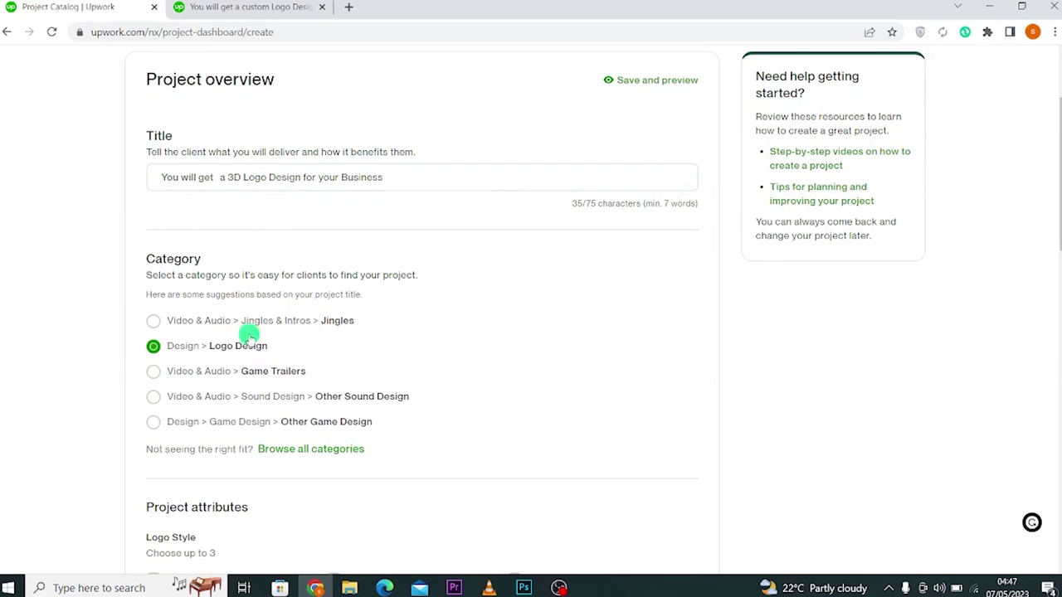
{"action": "scroll", "coordinate": [207, 368], "scroll_direction": "down", "scroll_amount": 1}
{"action": "scroll", "coordinate": [207, 368], "scroll_direction": "down", "scroll_amount": 3}
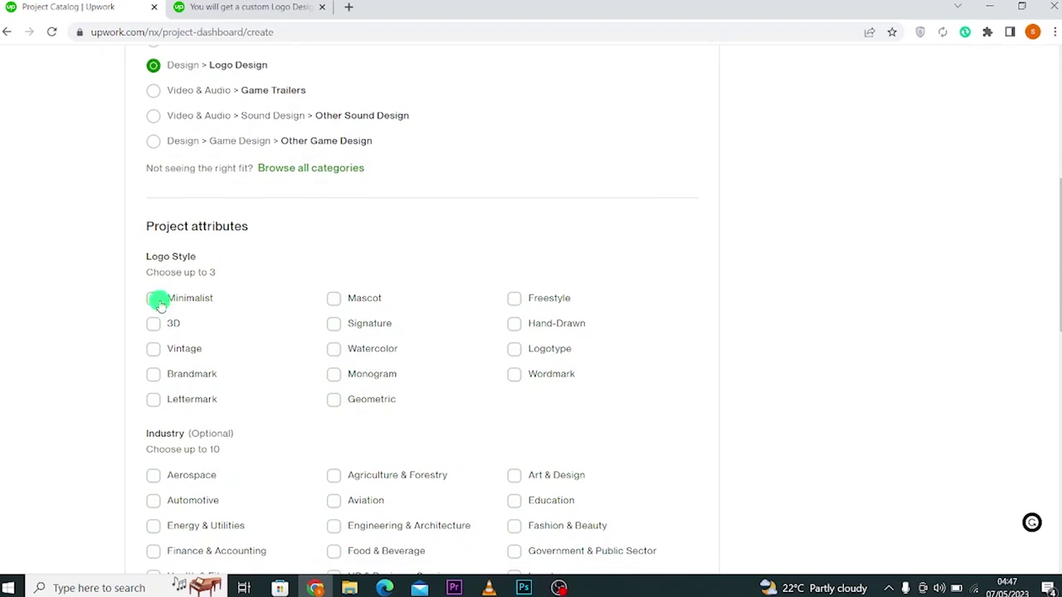
{"action": "scroll", "coordinate": [166, 307], "scroll_direction": "up", "scroll_amount": 5}
{"action": "left_click", "coordinate": [233, 331]}
Select 3D as the logo style and Art & Design as the industry in the project attributes
{"action": "scroll", "coordinate": [237, 328], "scroll_direction": "down", "scroll_amount": 4}
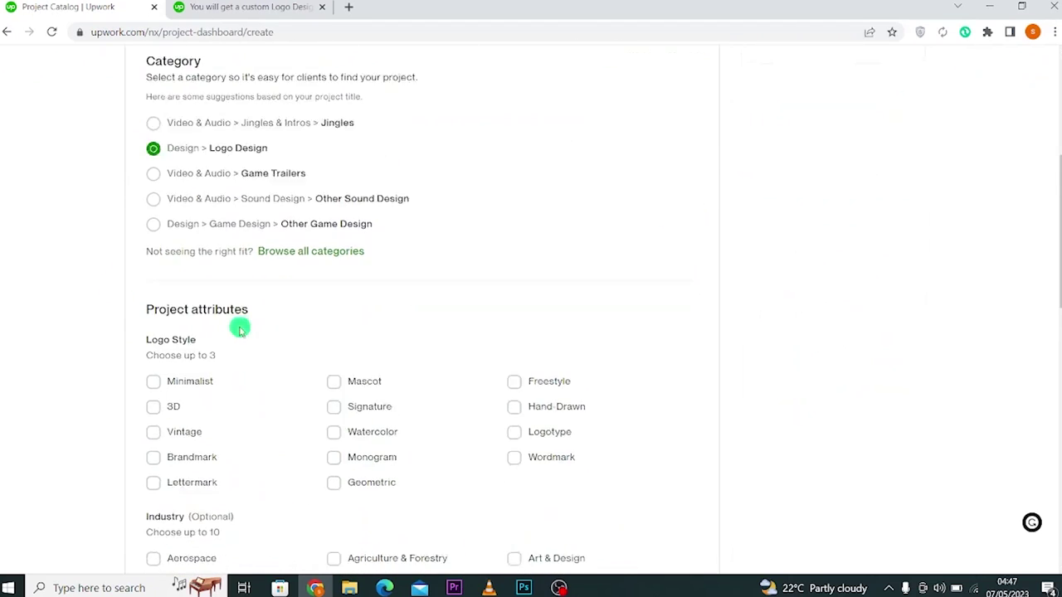
{"action": "left_click", "coordinate": [154, 395]}
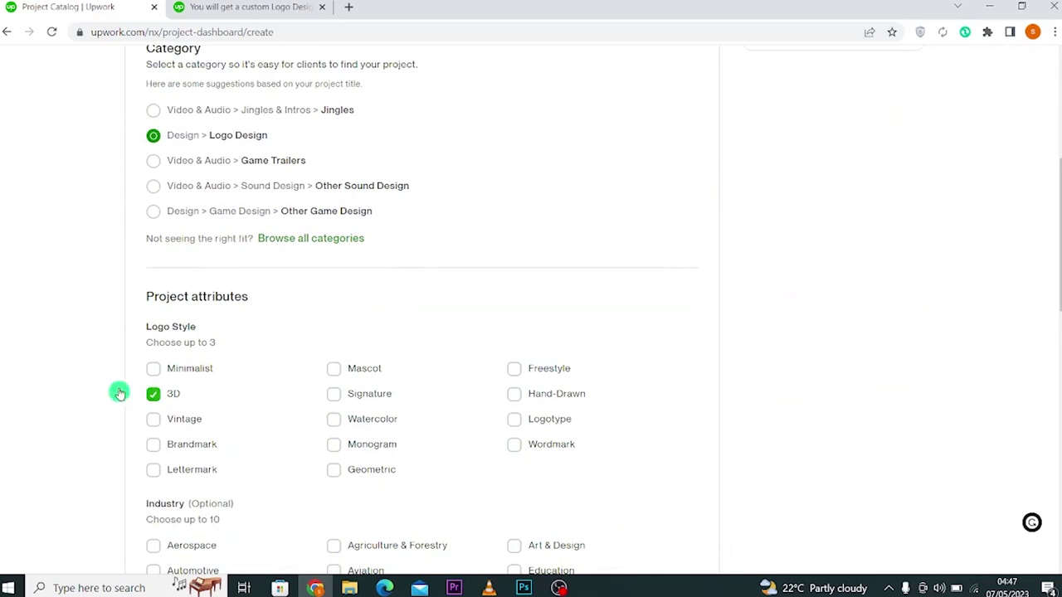
{"action": "scroll", "coordinate": [57, 360], "scroll_direction": "down", "scroll_amount": 3}
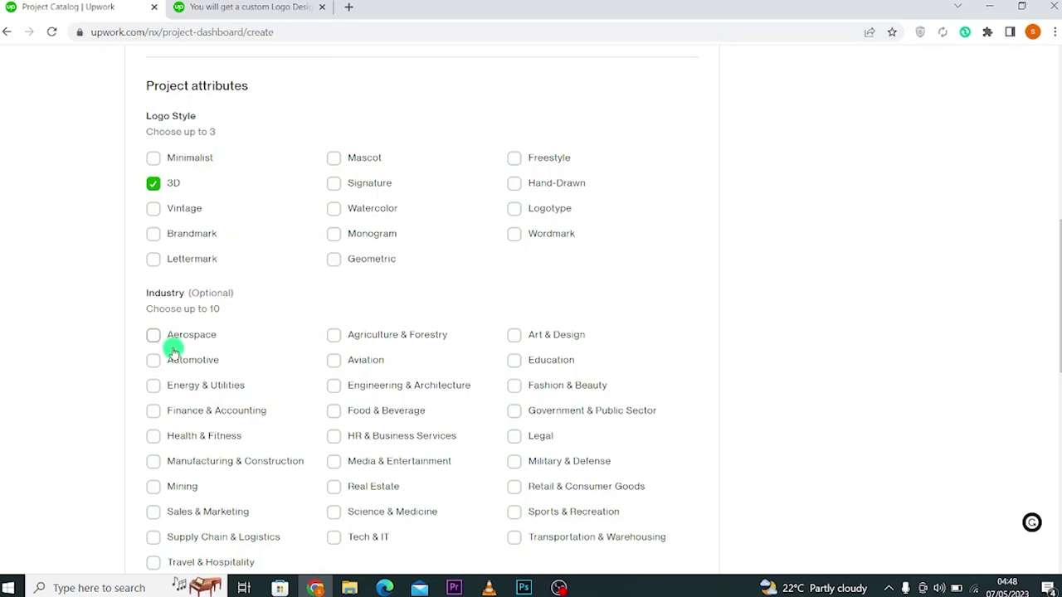
{"action": "left_click", "coordinate": [511, 336]}
{"action": "scroll", "coordinate": [488, 310], "scroll_direction": "down", "scroll_amount": 2}
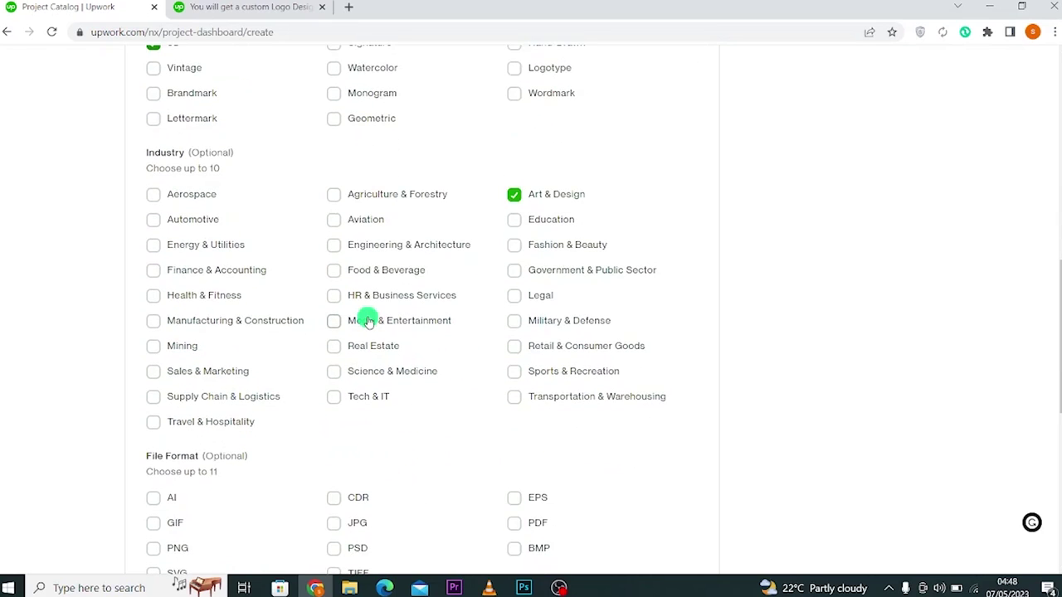
Select AI, EPS, PNG and JPG as the project's file formats
{"action": "scroll", "coordinate": [368, 322], "scroll_direction": "down", "scroll_amount": 2}
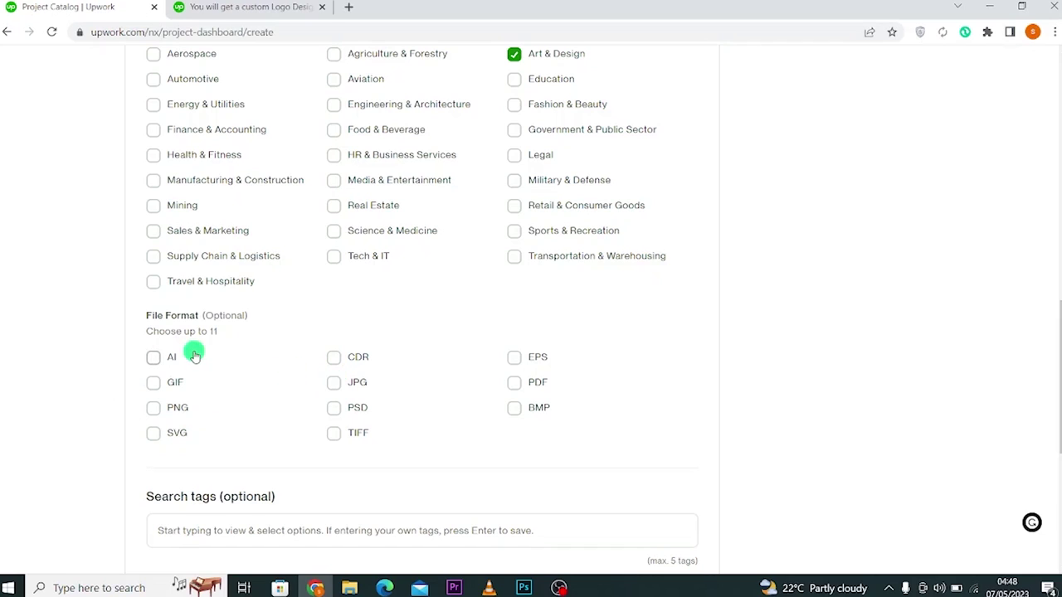
{"action": "left_click", "coordinate": [153, 361]}
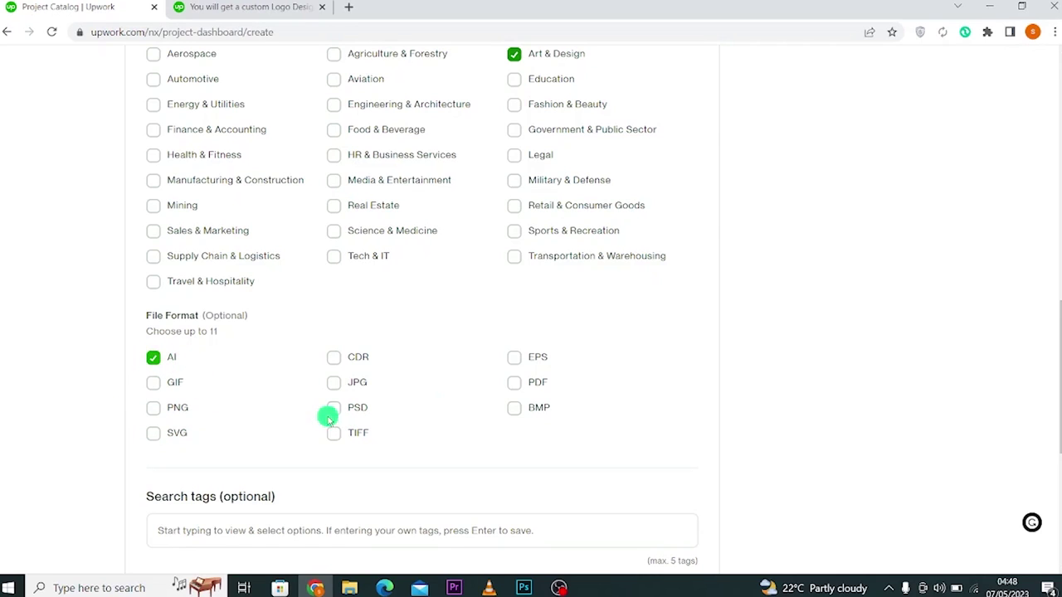
{"action": "left_click", "coordinate": [514, 358]}
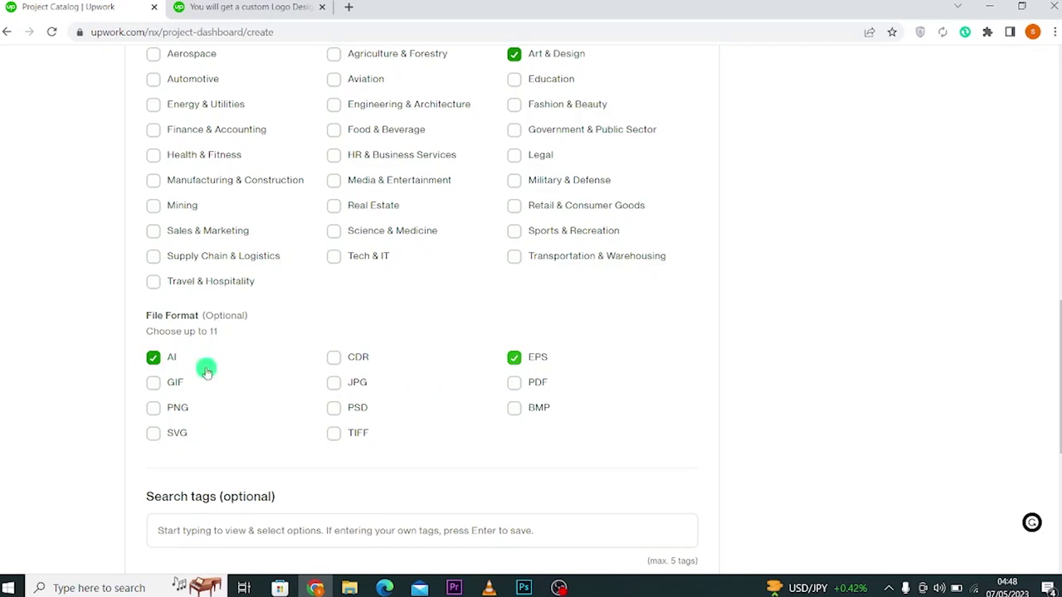
{"action": "left_click", "coordinate": [152, 408]}
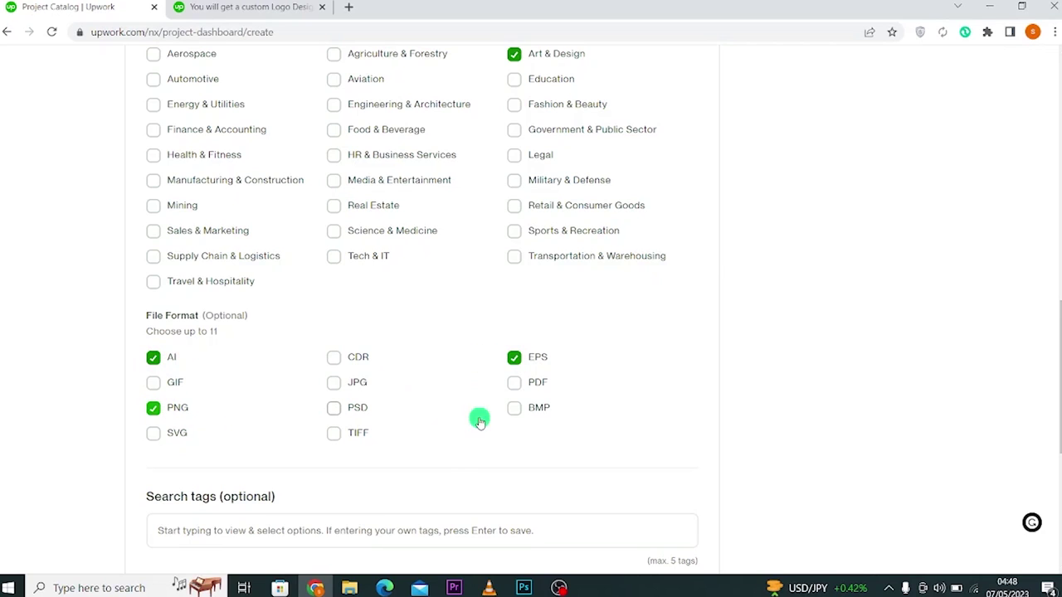
{"action": "left_click", "coordinate": [334, 384]}
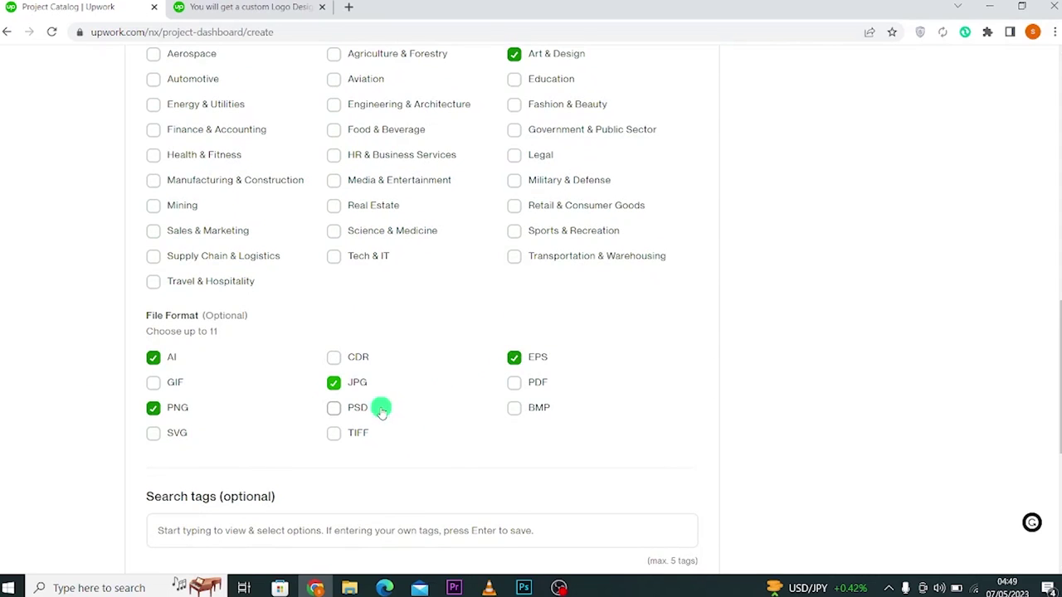
{"action": "scroll", "coordinate": [381, 413], "scroll_direction": "down", "scroll_amount": 1}
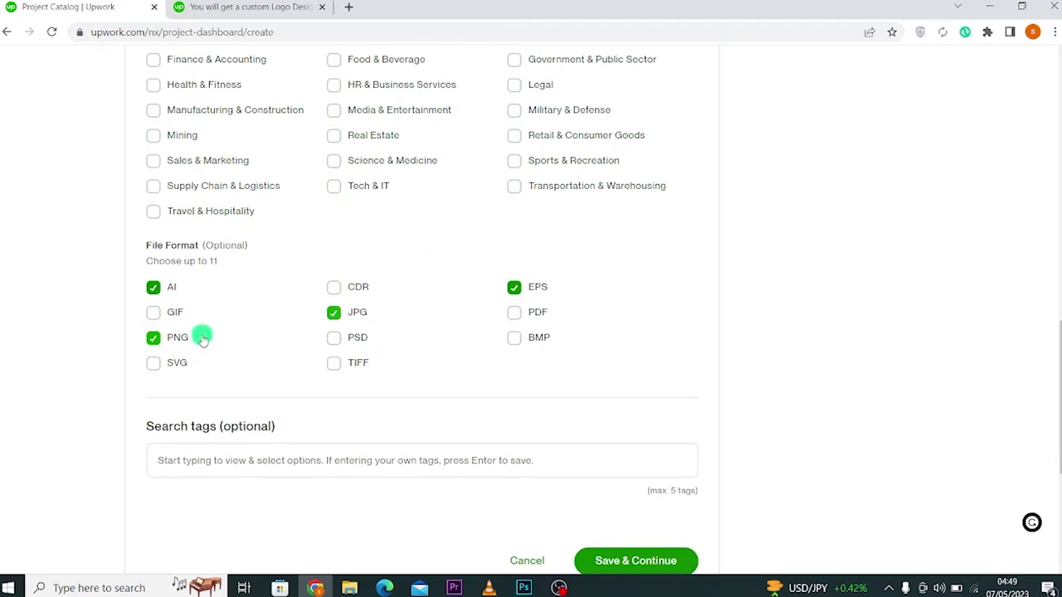
Add "3D LOGO" and "3D LOGO DESIGN" as search tags for the project
{"action": "scroll", "coordinate": [193, 344], "scroll_direction": "down", "scroll_amount": 1}
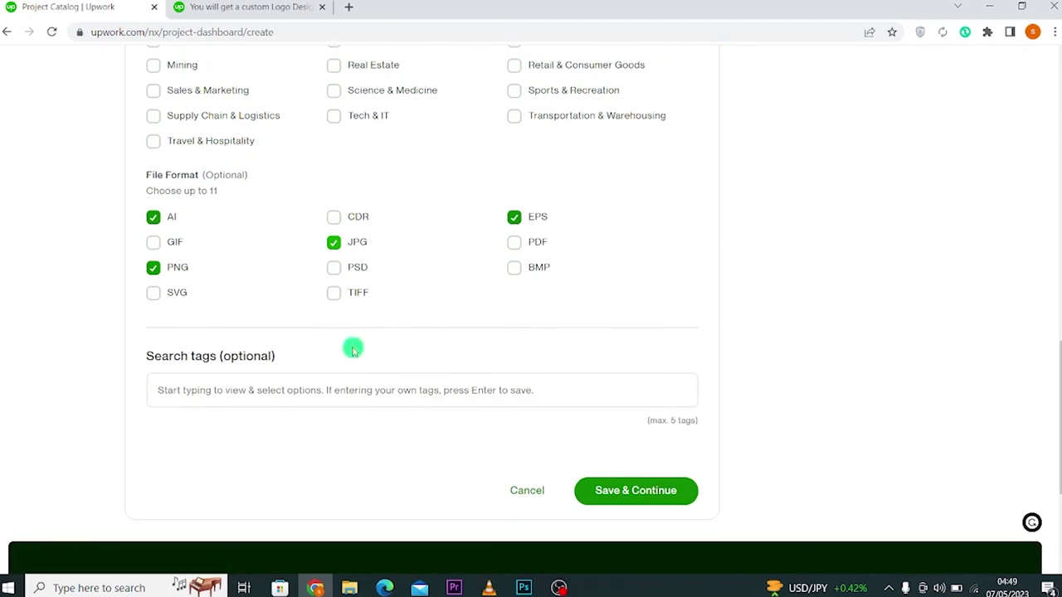
{"action": "left_click", "coordinate": [207, 396]}
{"action": "left_click", "coordinate": [239, 358]}
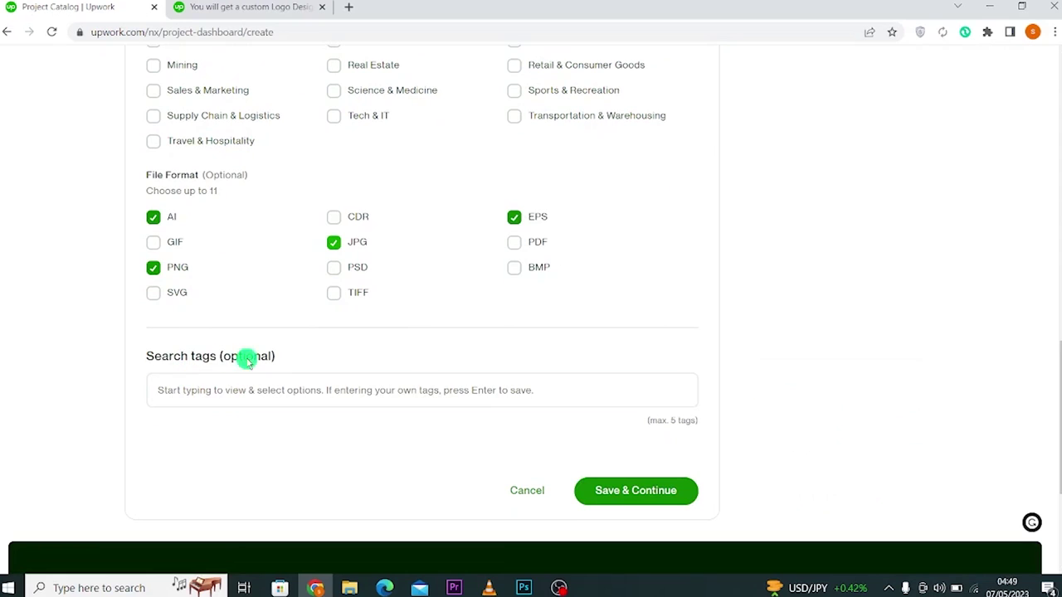
{"action": "left_click", "coordinate": [238, 387]}
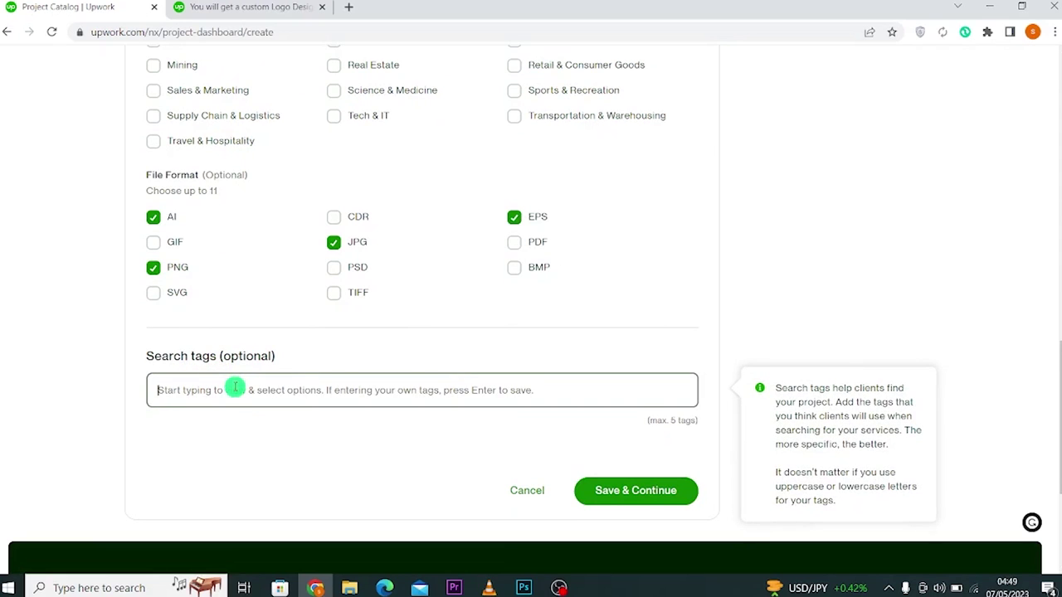
{"action": "type", "text": "3D"}
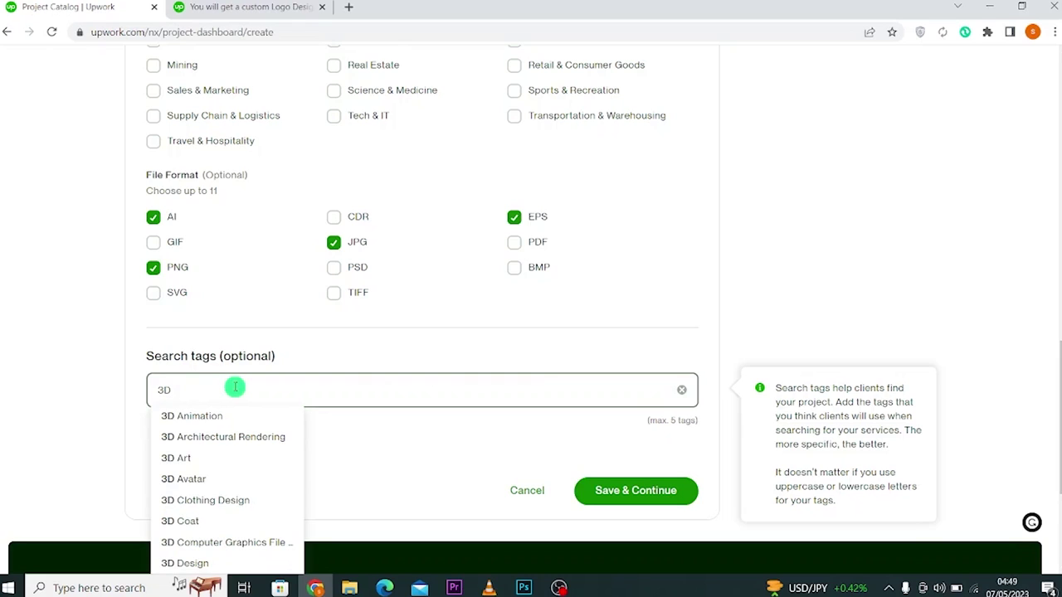
{"action": "type", "text": "LOGO"}
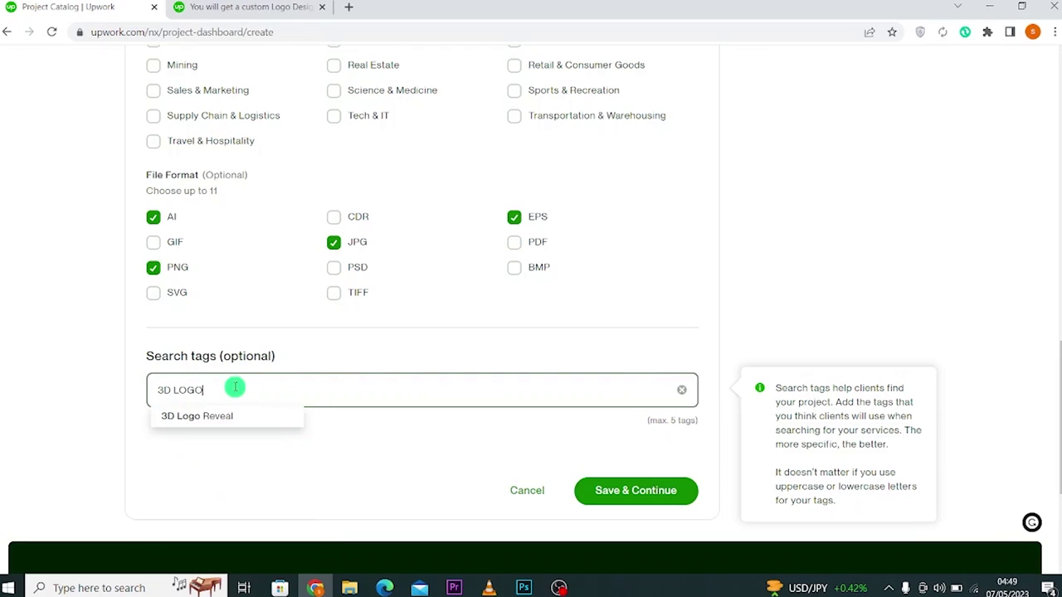
{"action": "key", "text": "Return"}
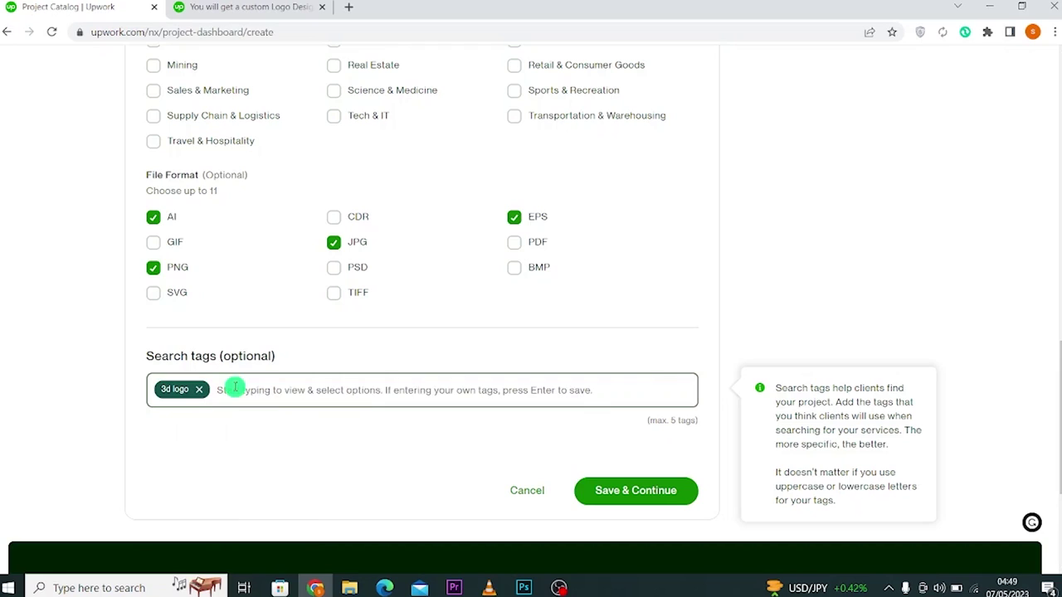
{"action": "type", "text": "3D LOGO DE"}
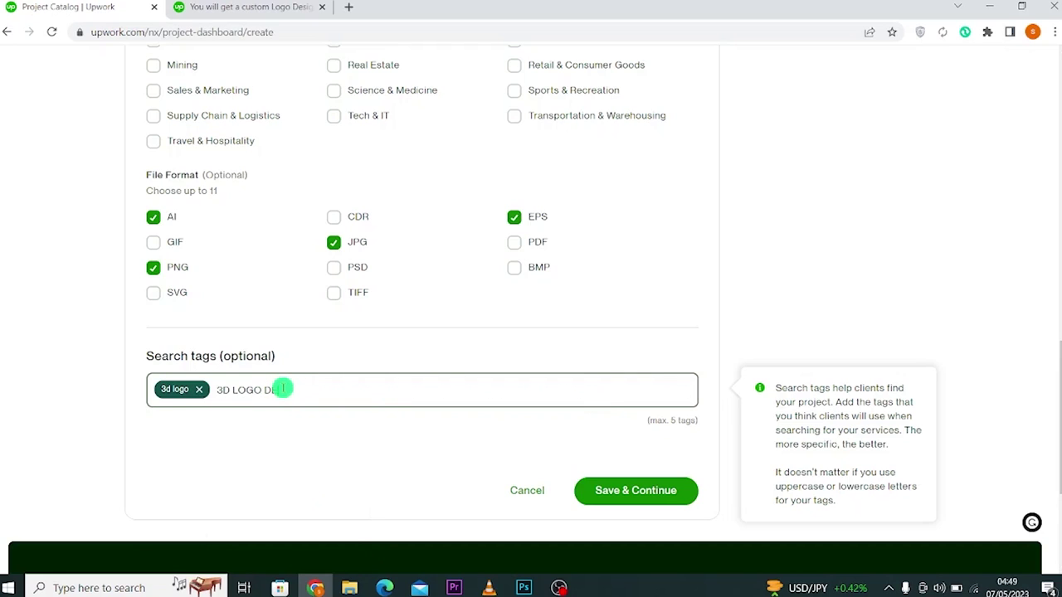
{"action": "type", "text": "SIGN"}
{"action": "key", "text": "Return"}
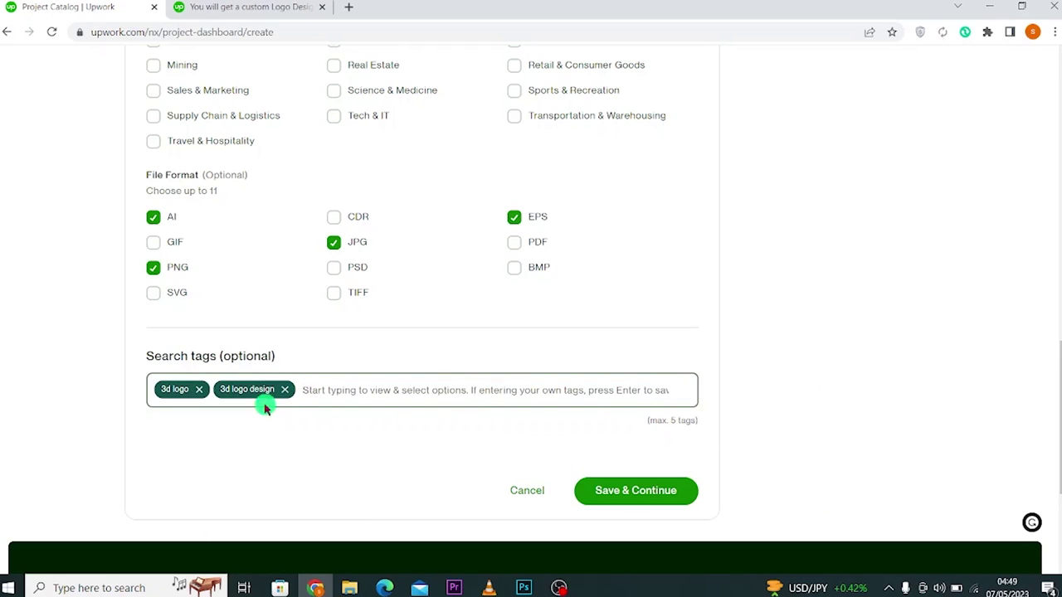
Add "logo 3d" and "logo design" as further search tags for the project
{"action": "left_click", "coordinate": [379, 388]}
{"action": "mouse_move", "coordinate": [390, 388]}
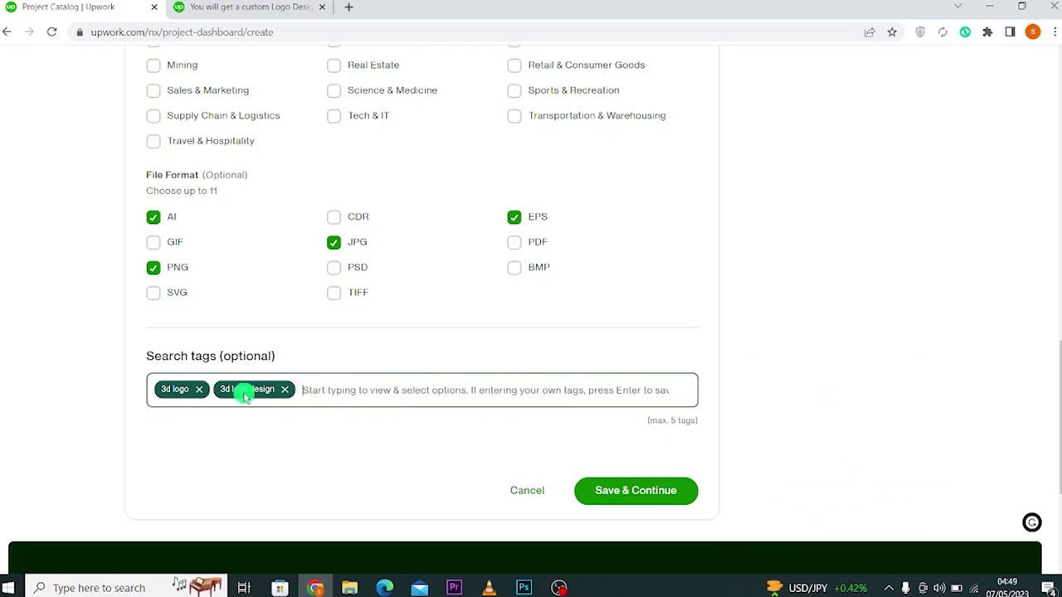
{"action": "mouse_move", "coordinate": [351, 390]}
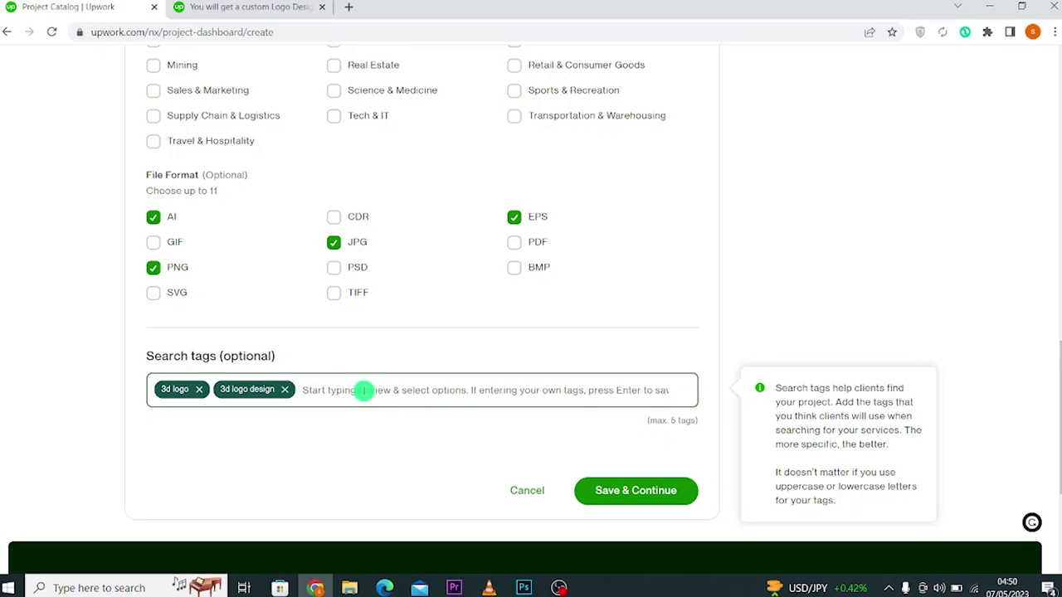
{"action": "type", "text": "LOG"}
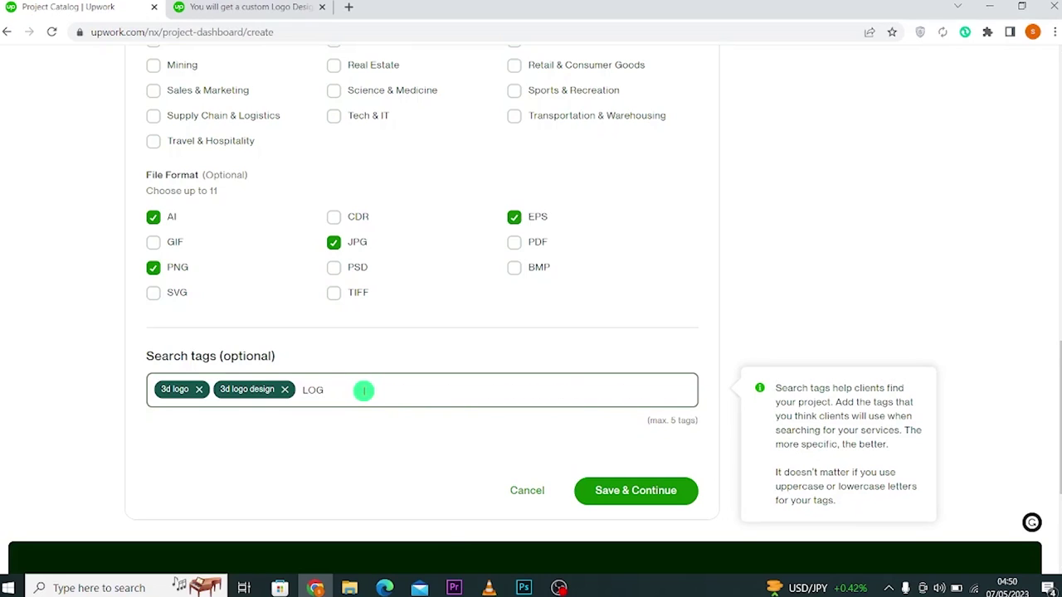
{"action": "type", "text": "O 3D"}
{"action": "key", "text": "Return"}
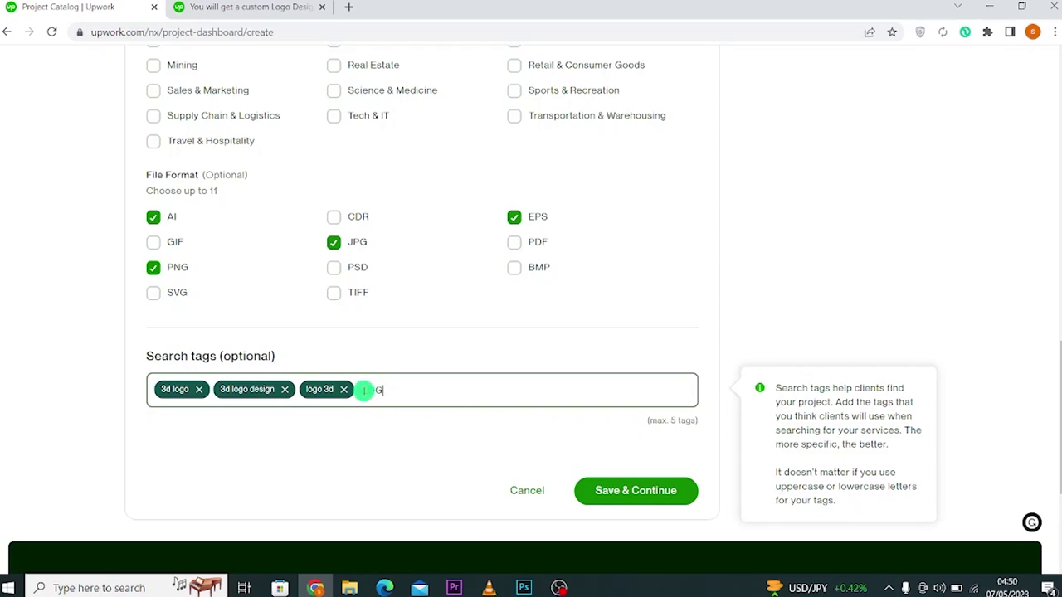
{"action": "type", "text": "DESIG"}
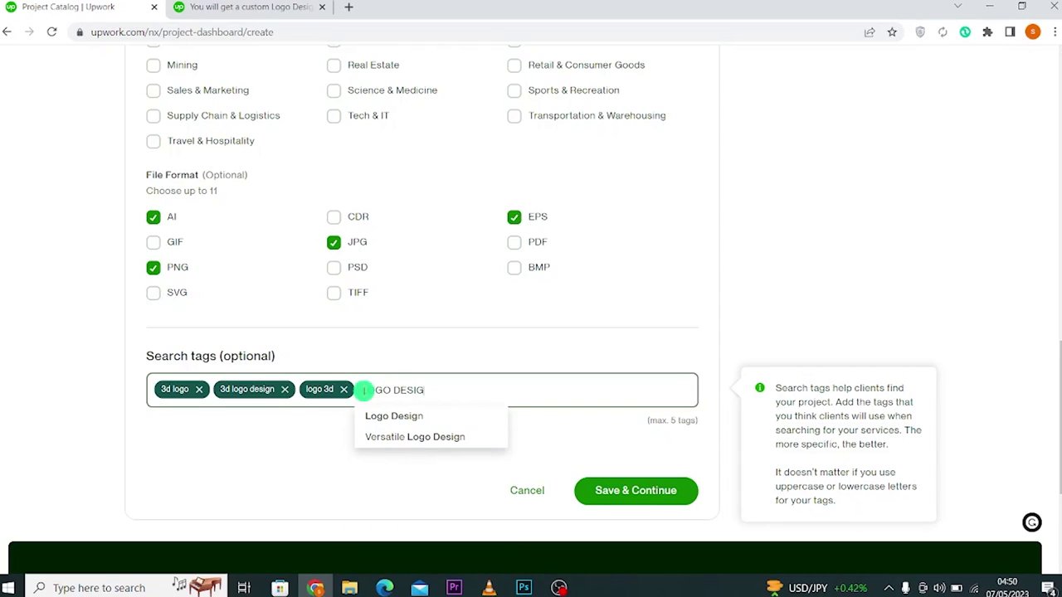
{"action": "type", "text": "N"}
{"action": "left_click", "coordinate": [398, 416]}
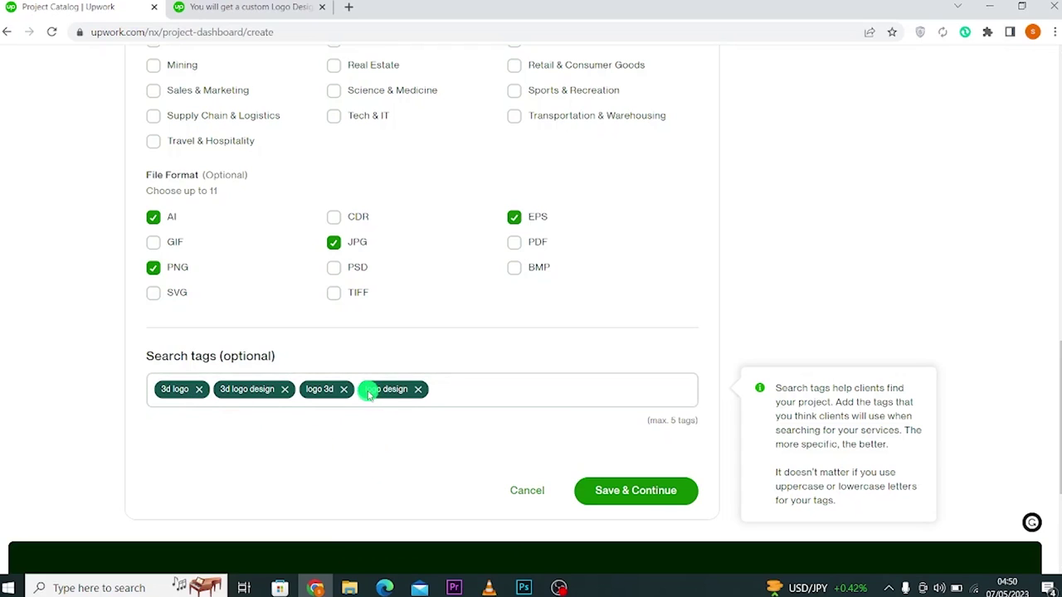
{"action": "left_click", "coordinate": [221, 357]}
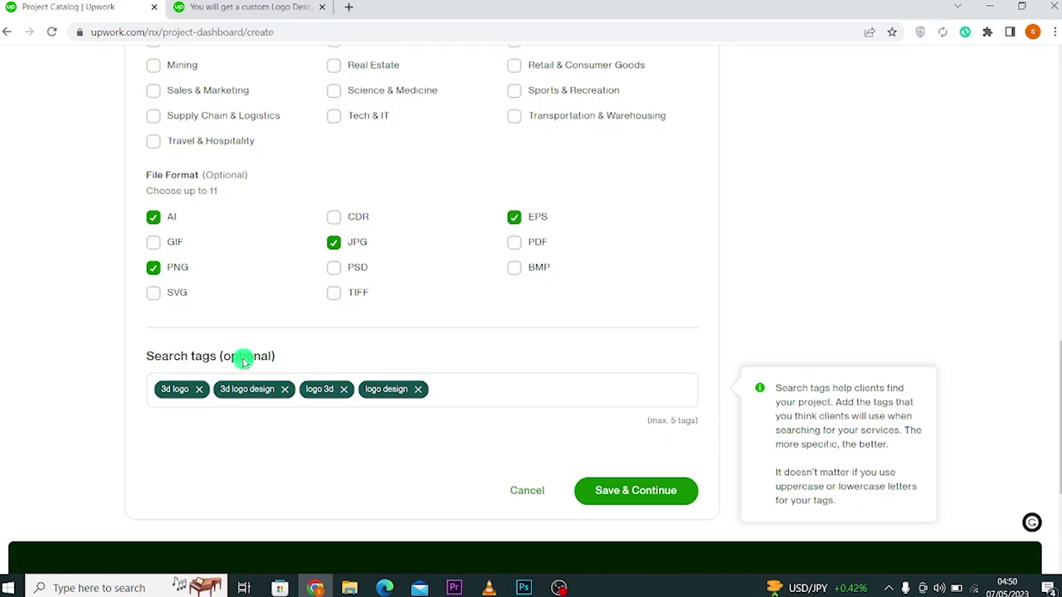
Save the project overview and continue to the pricing stage
{"action": "scroll", "coordinate": [676, 483], "scroll_direction": "down", "scroll_amount": 1}
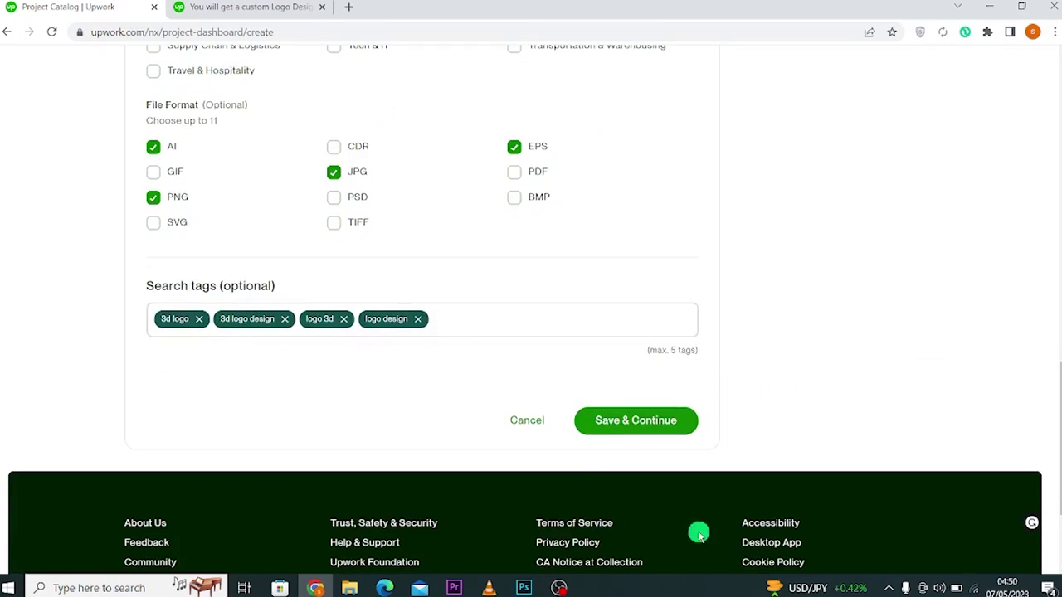
{"action": "scroll", "coordinate": [668, 426], "scroll_direction": "up", "scroll_amount": 1}
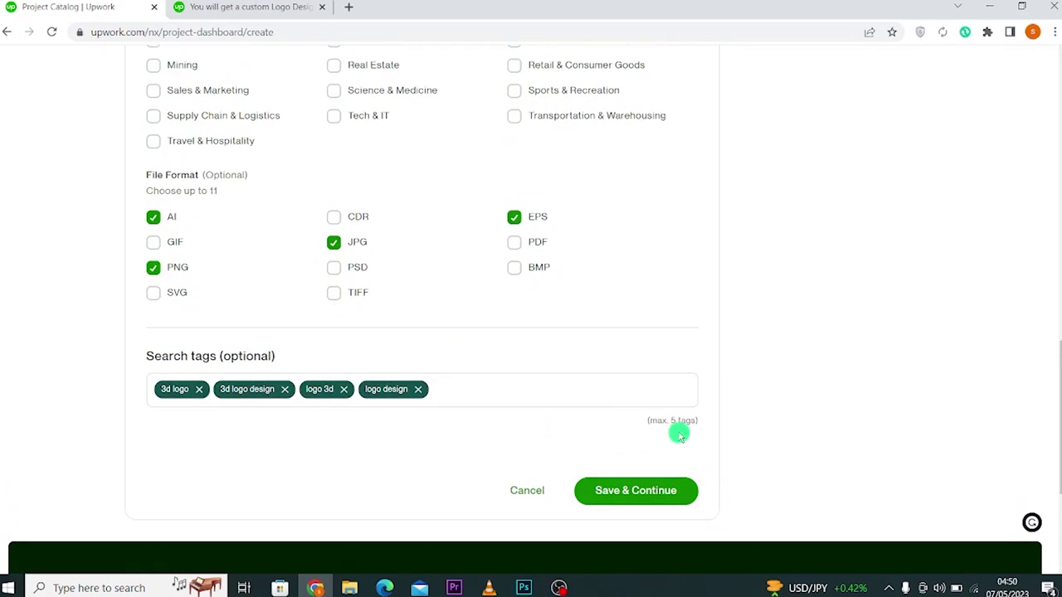
{"action": "mouse_move", "coordinate": [531, 392]}
{"action": "left_click", "coordinate": [624, 492]}
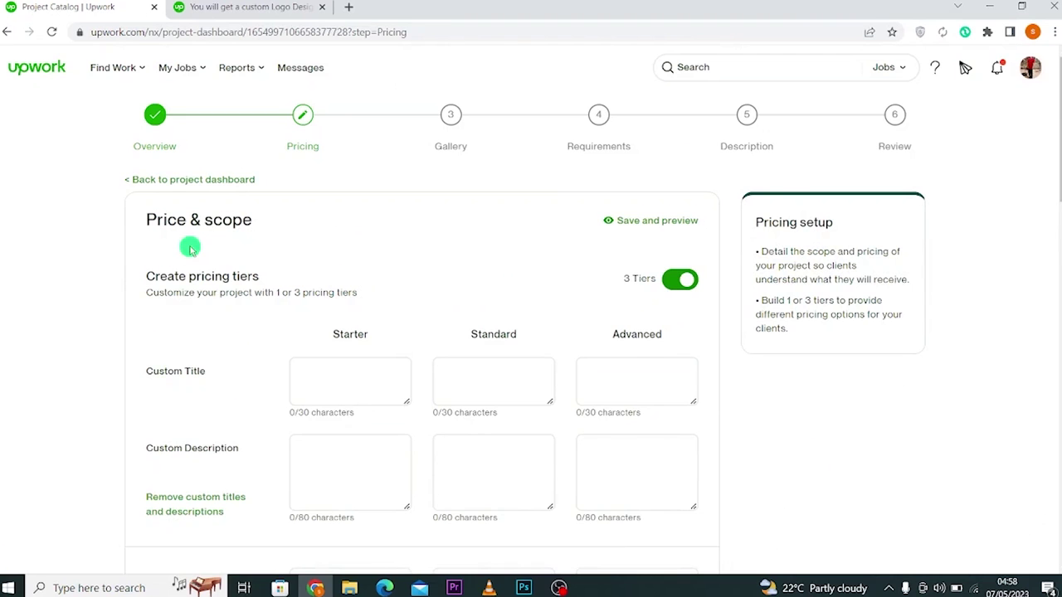
Look through the pricing tier fields, from custom titles and delivery days to the service tier options and project price
{"action": "scroll", "coordinate": [190, 250], "scroll_direction": "down", "scroll_amount": 2}
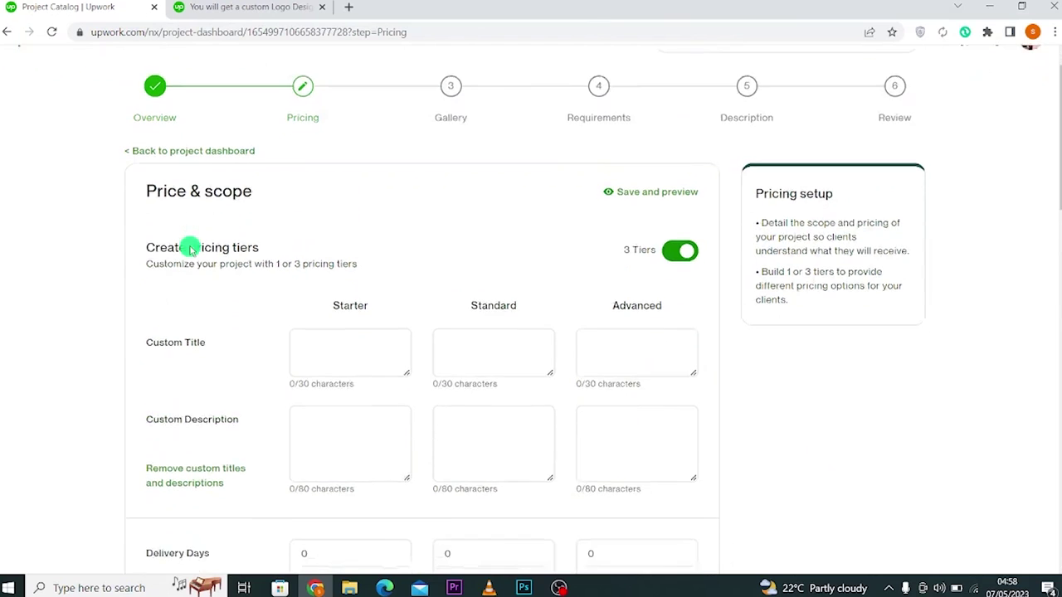
{"action": "left_click", "coordinate": [348, 228]}
{"action": "left_click", "coordinate": [332, 176]}
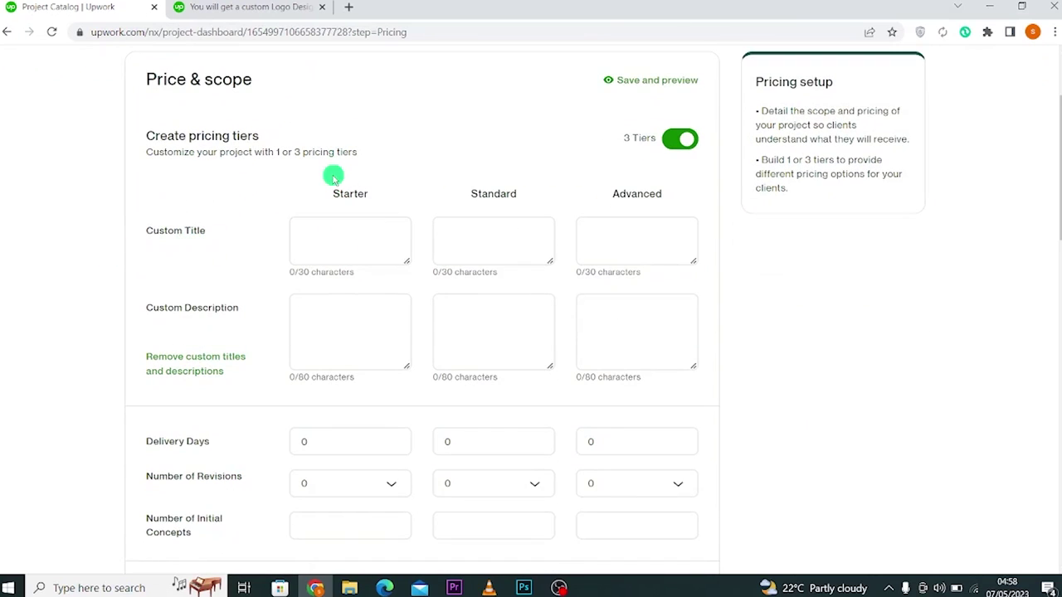
{"action": "left_click", "coordinate": [328, 229]}
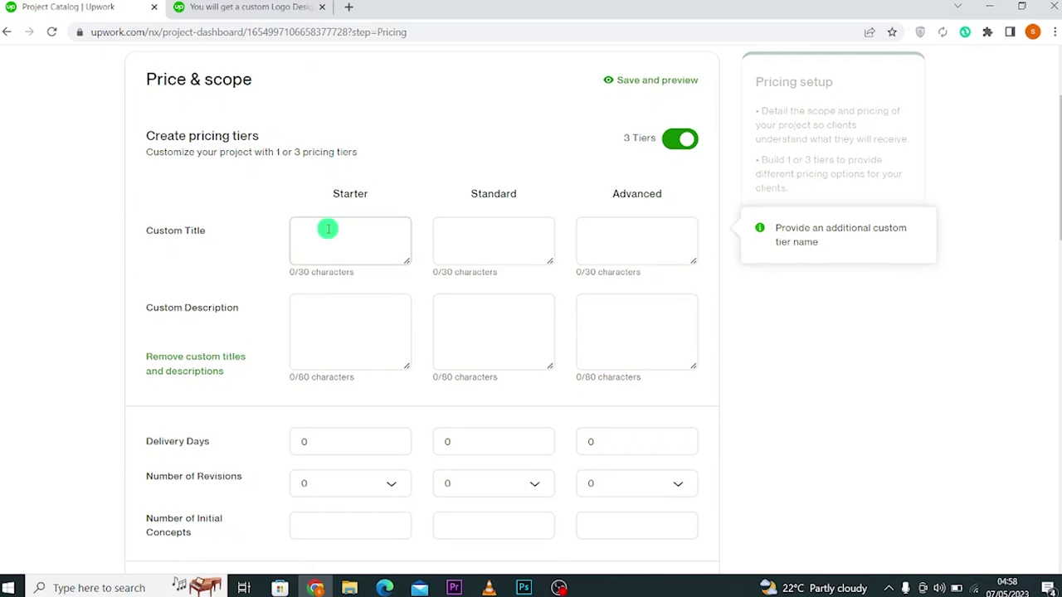
{"action": "scroll", "coordinate": [350, 257], "scroll_direction": "down", "scroll_amount": 2}
{"action": "left_click", "coordinate": [350, 259]}
{"action": "left_click", "coordinate": [338, 303]}
{"action": "left_click", "coordinate": [322, 378]}
{"action": "left_click", "coordinate": [335, 343]}
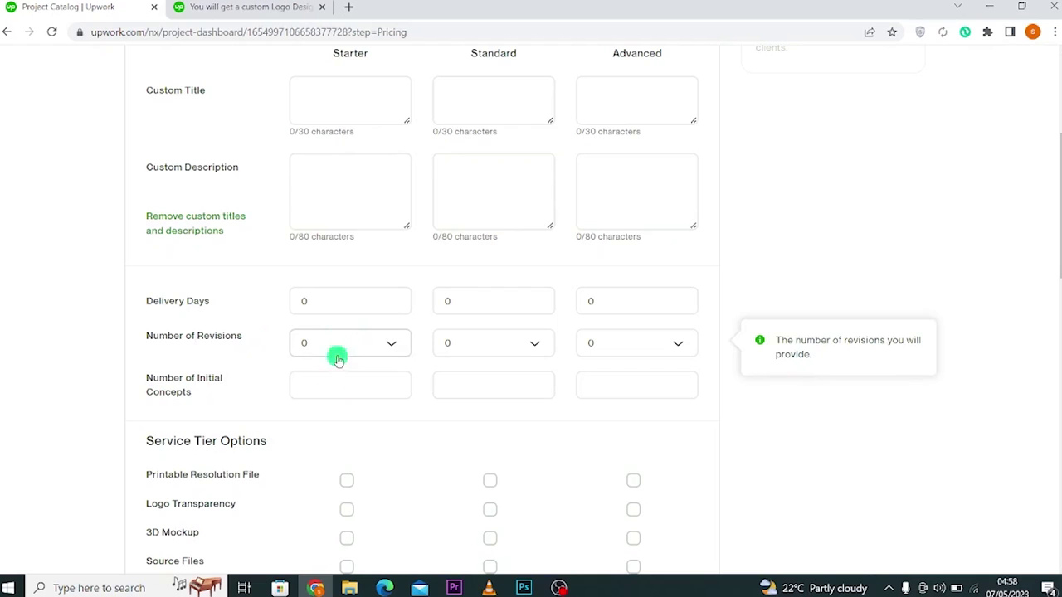
{"action": "left_click", "coordinate": [334, 388]}
{"action": "scroll", "coordinate": [168, 386], "scroll_direction": "down", "scroll_amount": 3}
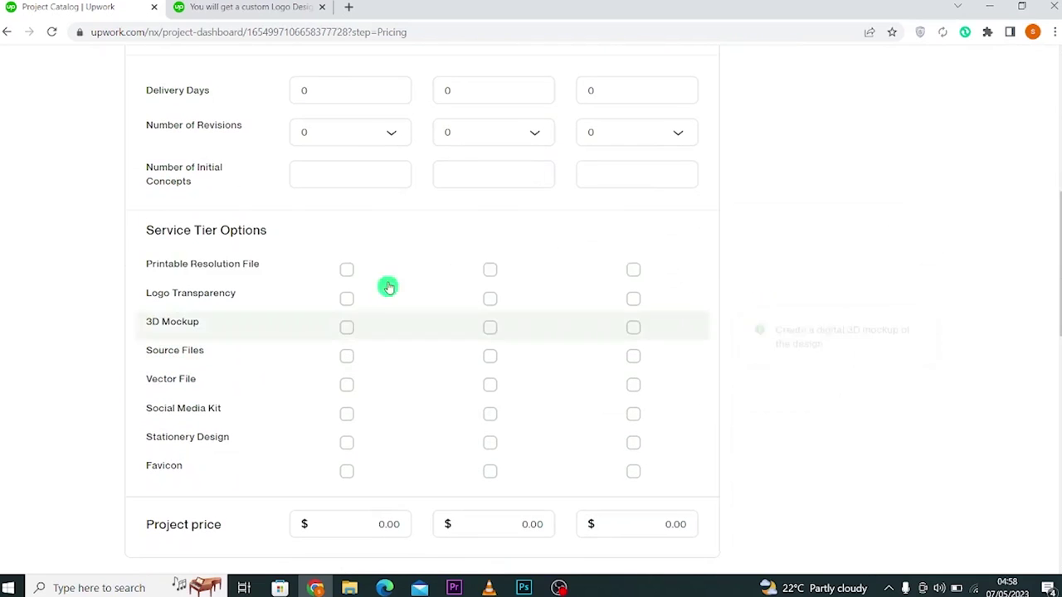
{"action": "mouse_move", "coordinate": [353, 422]}
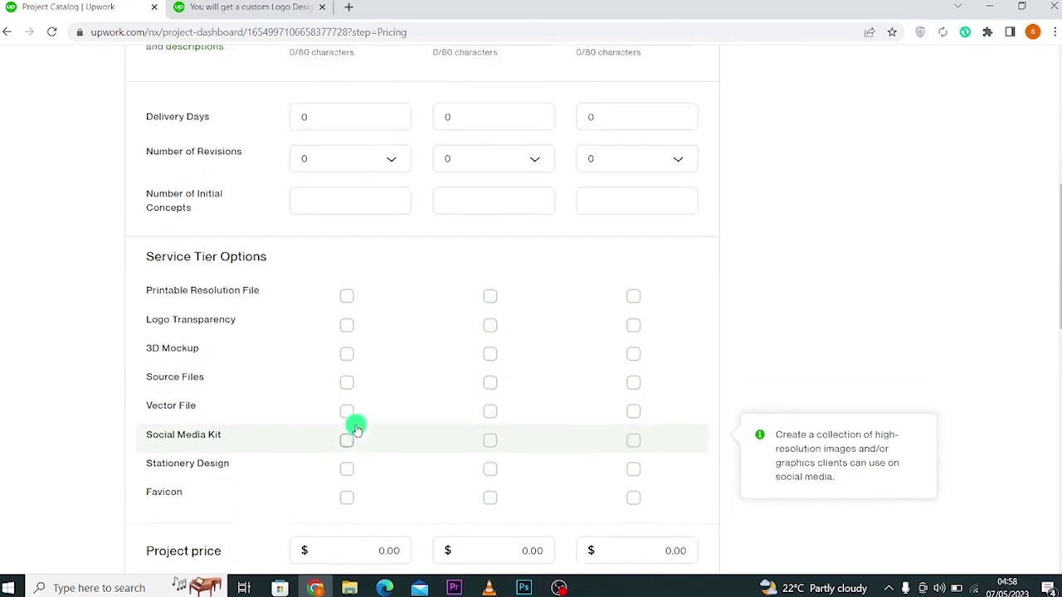
{"action": "scroll", "coordinate": [353, 423], "scroll_direction": "up", "scroll_amount": 4}
{"action": "mouse_move", "coordinate": [387, 405]}
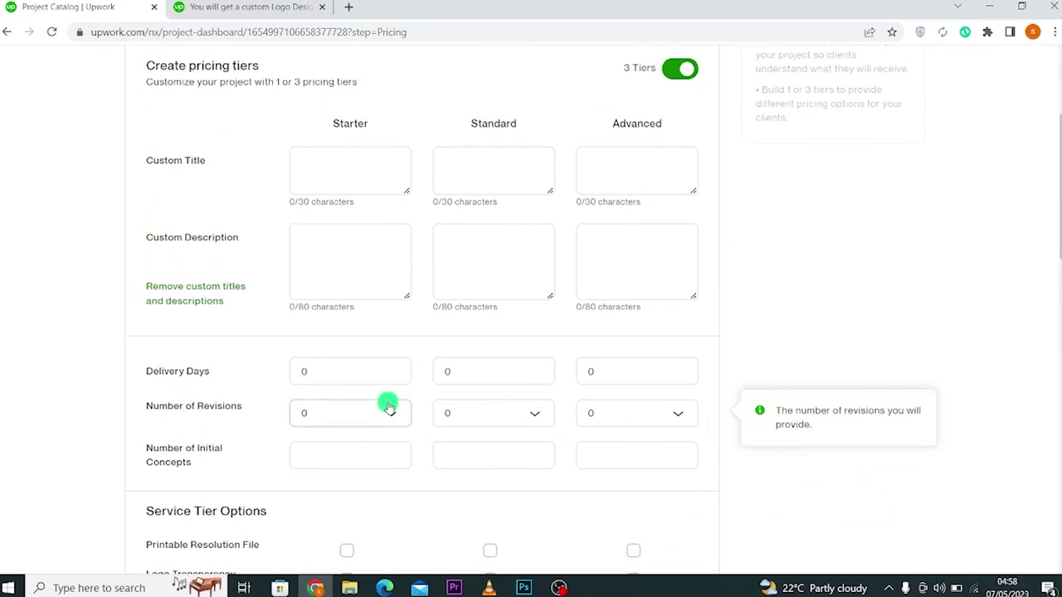
{"action": "scroll", "coordinate": [351, 390], "scroll_direction": "up", "scroll_amount": 1}
Title the Starter tier "Basic", the Standard tier "Most Popular Package" and the Advanced tier "Best Seller"
{"action": "left_click", "coordinate": [358, 232]}
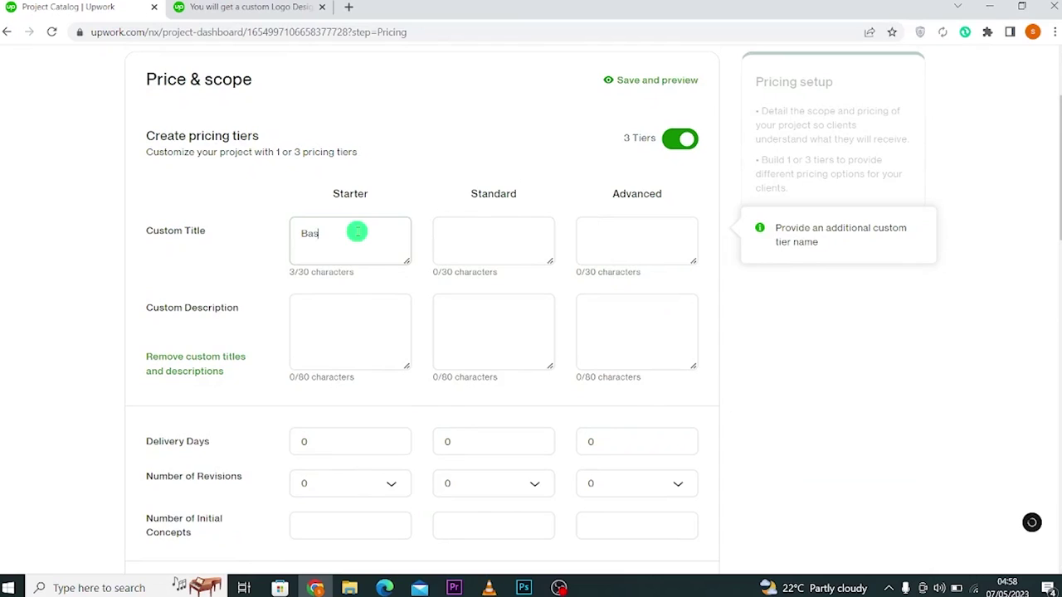
{"action": "left_click", "coordinate": [504, 249]}
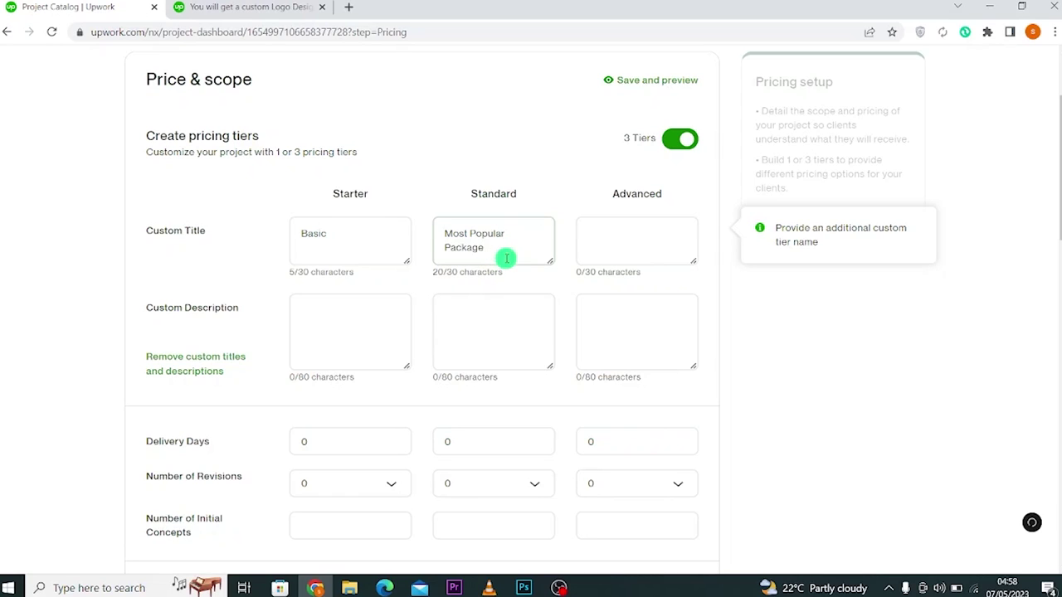
{"action": "left_click", "coordinate": [341, 246]}
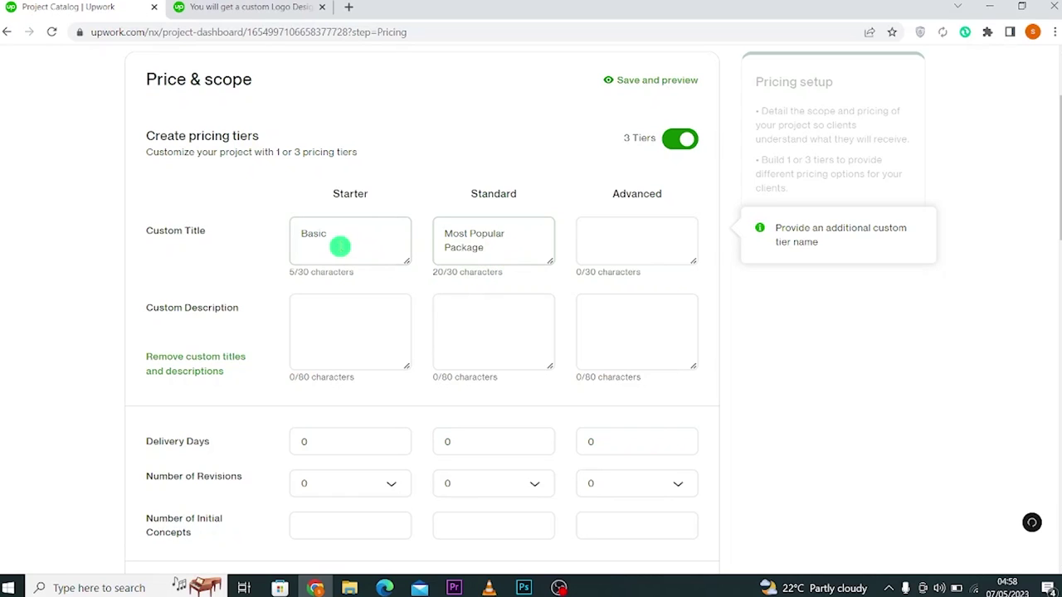
{"action": "left_click", "coordinate": [625, 233]}
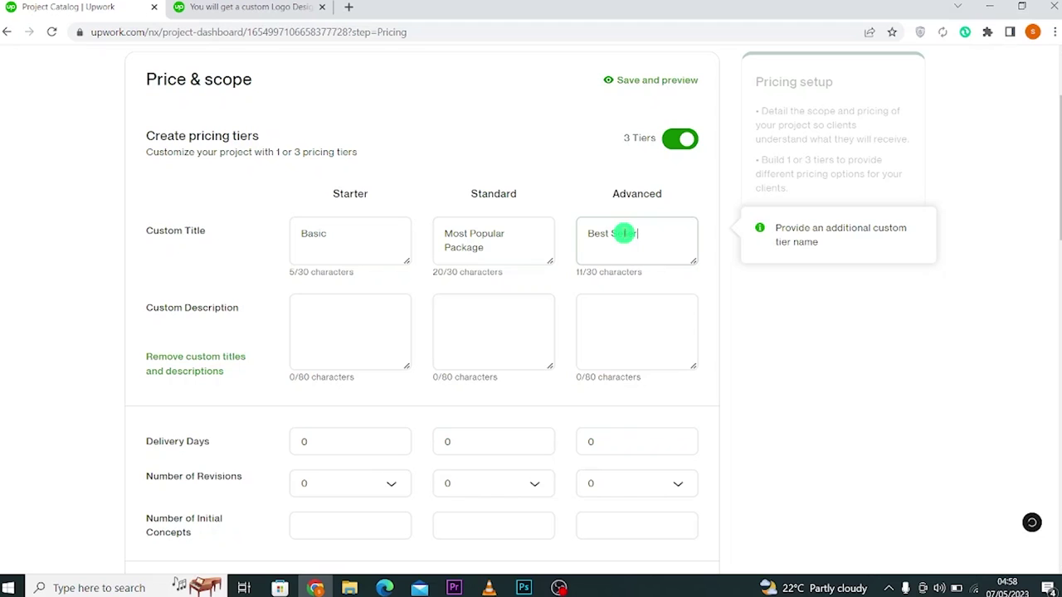
Copy the Starter tier's description from the reference logo design listing and paste it as the Starter tier's custom description
{"action": "left_click", "coordinate": [315, 324]}
{"action": "scroll", "coordinate": [249, 265], "scroll_direction": "down", "scroll_amount": 1}
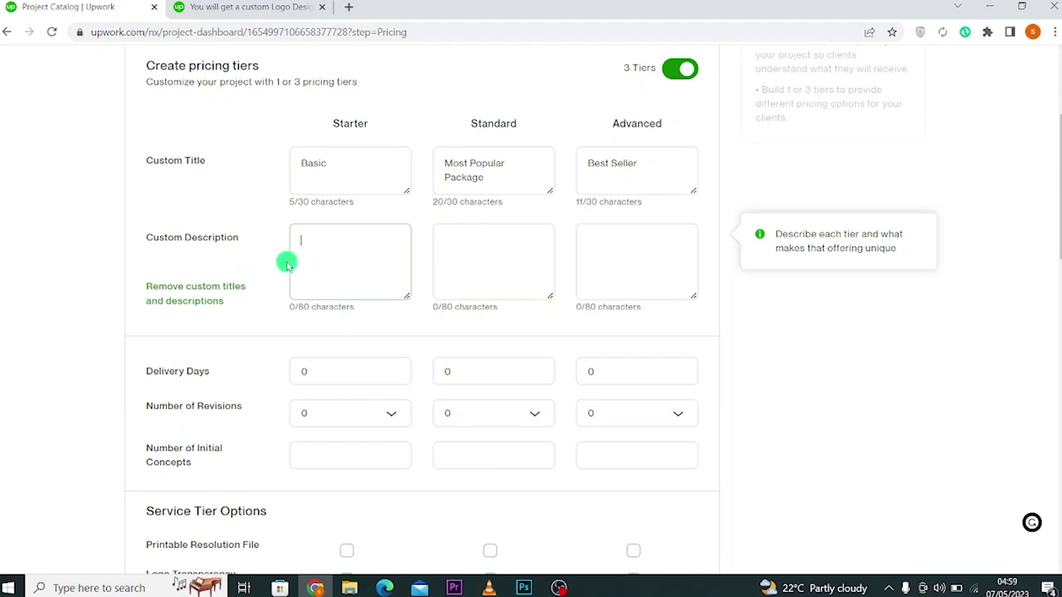
{"action": "left_click", "coordinate": [240, 7]}
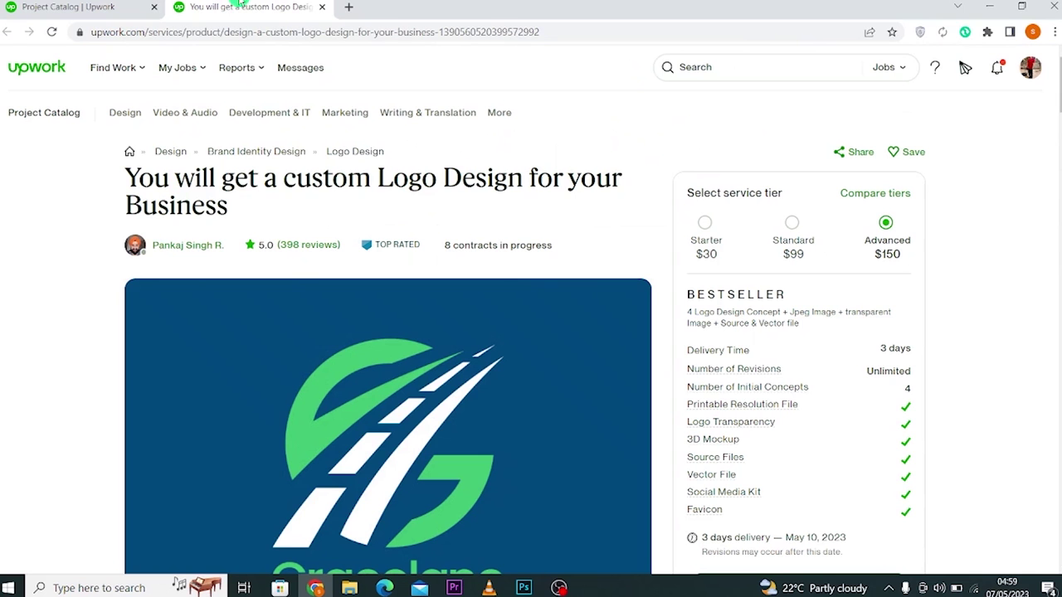
{"action": "scroll", "coordinate": [782, 330], "scroll_direction": "down", "scroll_amount": 1}
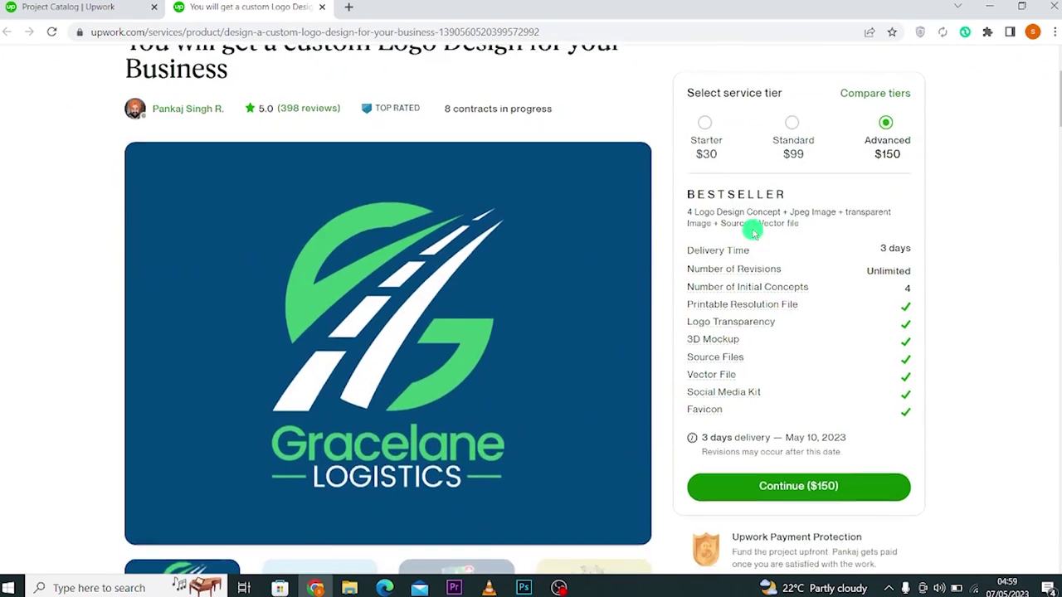
{"action": "left_click", "coordinate": [705, 154]}
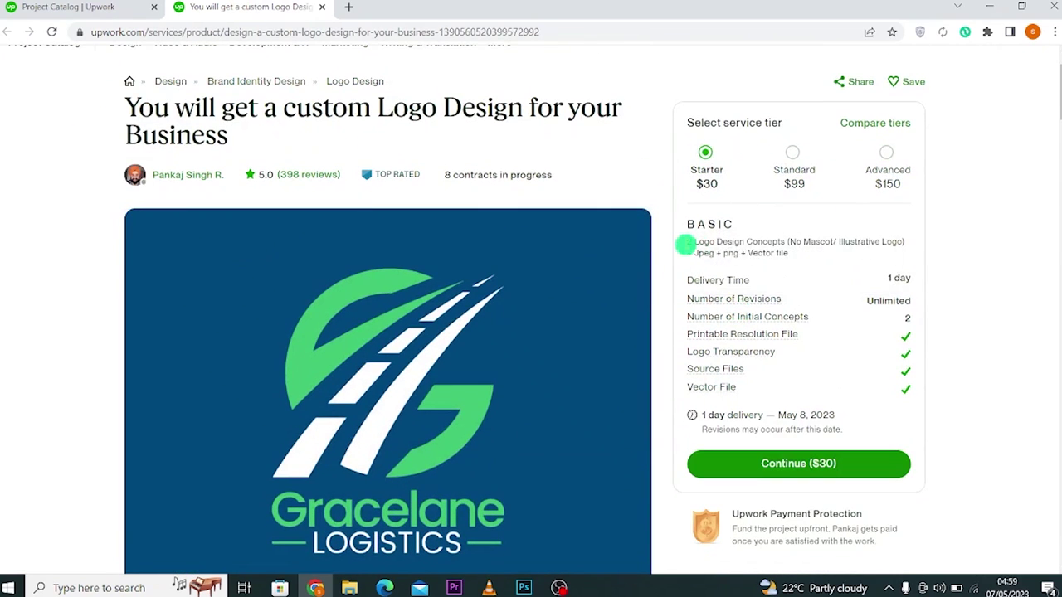
{"action": "left_click_drag", "start_coordinate": [687, 243], "coordinate": [799, 254]}
{"action": "right_click", "coordinate": [769, 255]}
{"action": "left_click", "coordinate": [763, 264]}
{"action": "left_click", "coordinate": [62, 5]}
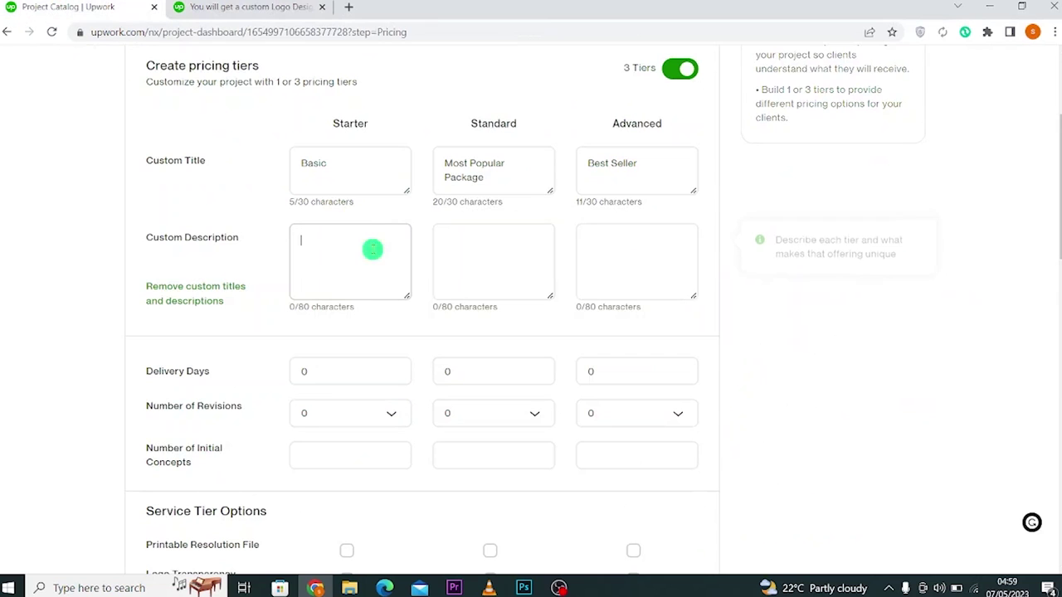
{"action": "key", "text": "ctrl+v"}
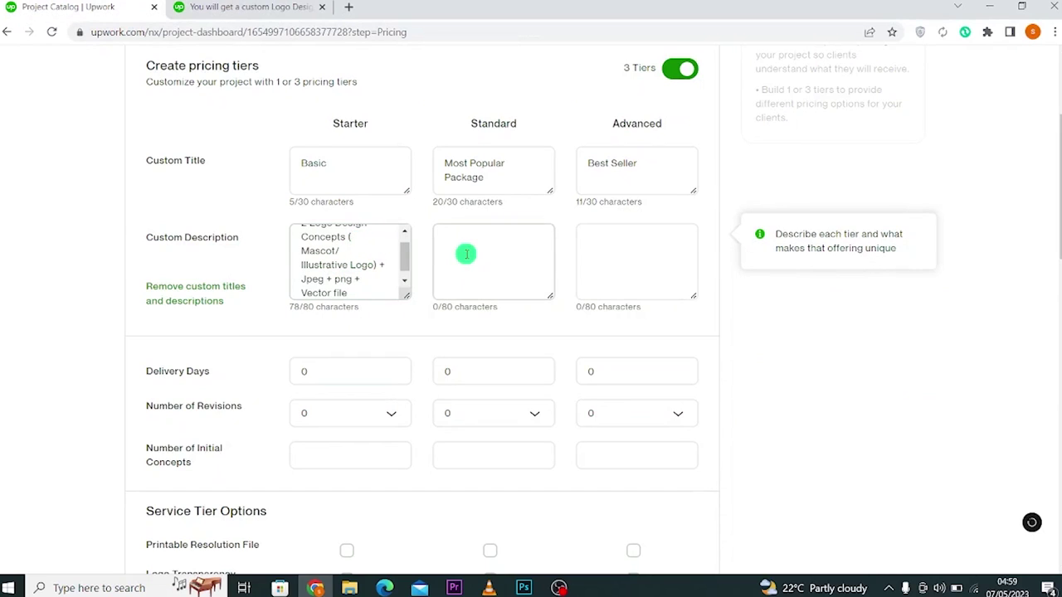
Edit the Starter description to read "2 Logo Design Concepts (3d logo+Illustrative Logo) + Jpeg + png + Vector file"
{"action": "left_click", "coordinate": [344, 250]}
{"action": "key", "text": "BackSpace"}
{"action": "key", "text": "BackSpace"}
{"action": "key", "text": "BackSpace"}
{"action": "key", "text": "BackSpace"}
{"action": "key", "text": "BackSpace"}
{"action": "key", "text": "BackSpace"}
{"action": "key", "text": "BackSpace"}
{"action": "key", "text": "BackSpace"}
{"action": "key", "text": "BackSpace"}
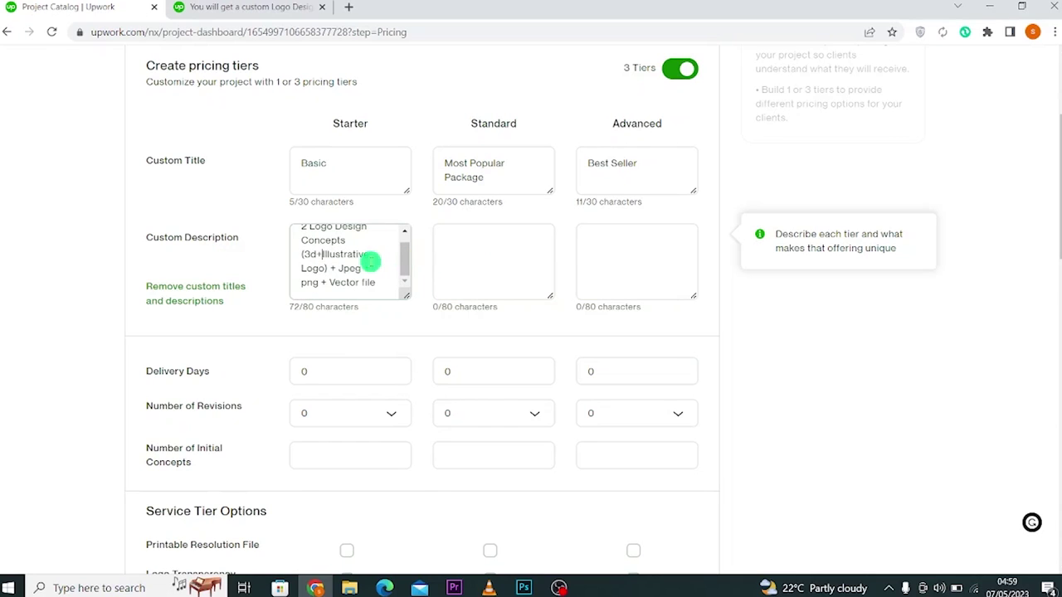
{"action": "scroll", "coordinate": [370, 261], "scroll_direction": "up", "scroll_amount": 1}
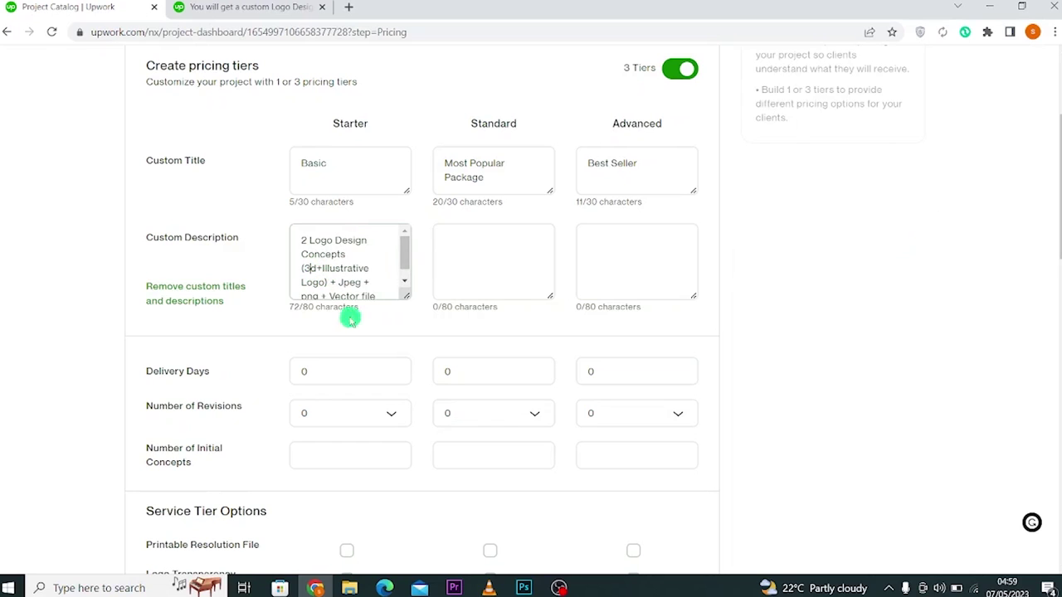
{"action": "type", "text": "logo"}
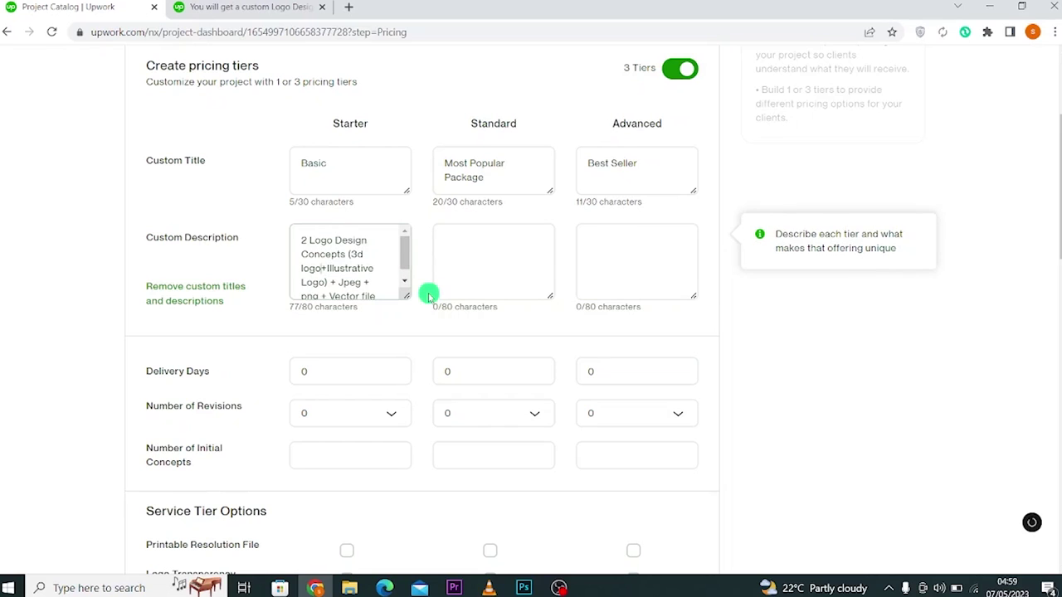
{"action": "scroll", "coordinate": [365, 259], "scroll_direction": "down", "scroll_amount": 1}
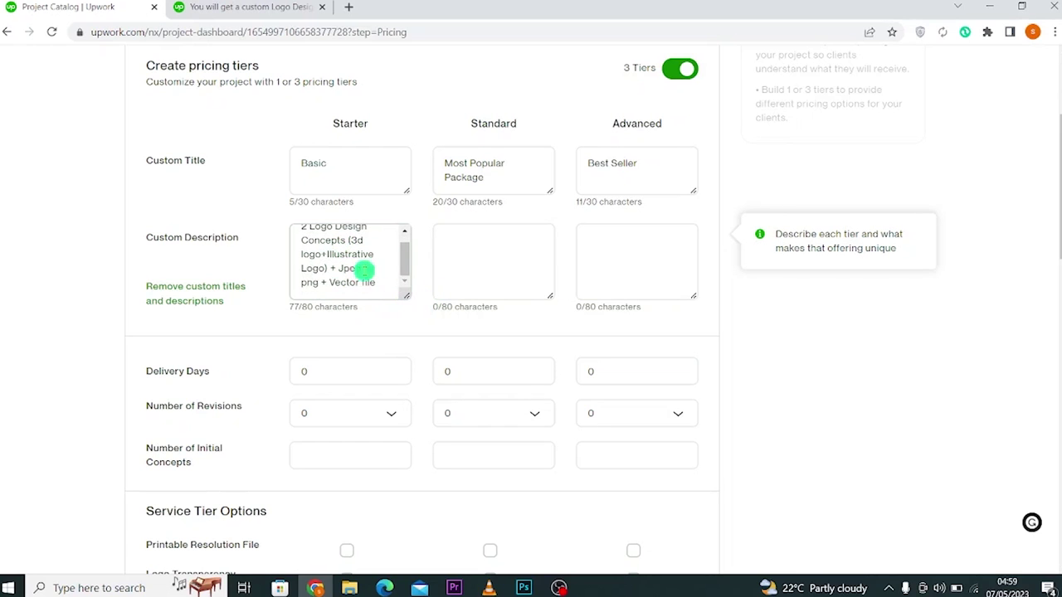
Set the Starter tier's delivery days to 3 and its number of revisions to 5
{"action": "scroll", "coordinate": [352, 274], "scroll_direction": "down", "scroll_amount": 2}
{"action": "double_click", "coordinate": [320, 230]}
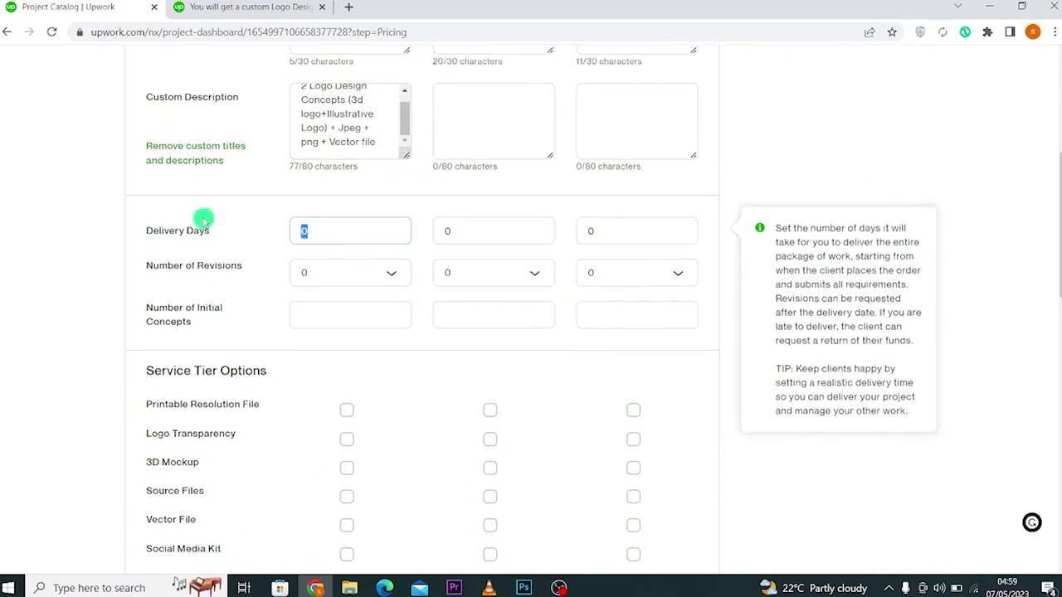
{"action": "type", "text": "3"}
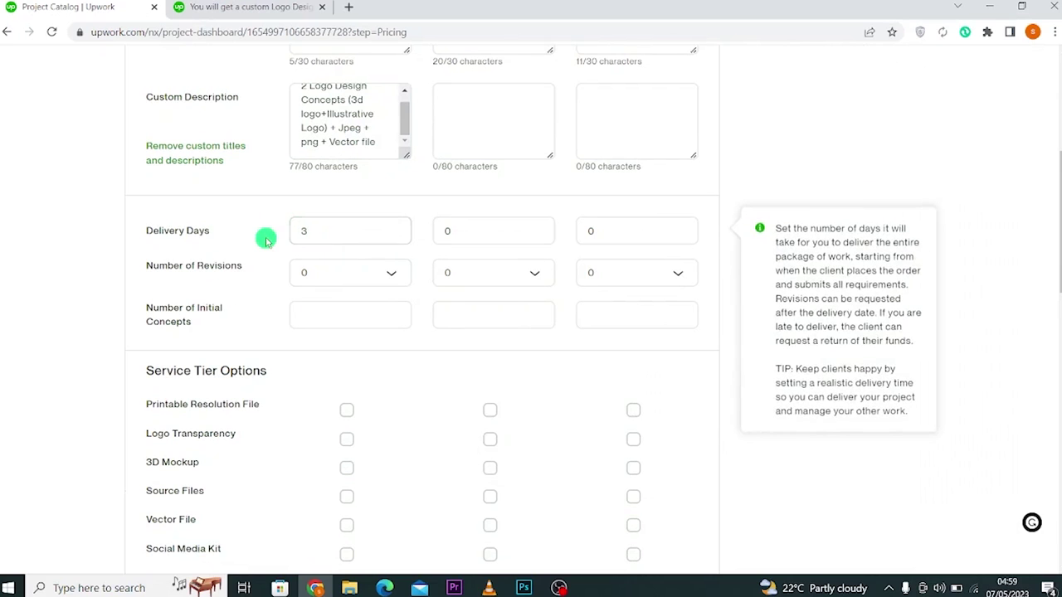
{"action": "scroll", "coordinate": [304, 212], "scroll_direction": "down", "scroll_amount": 1}
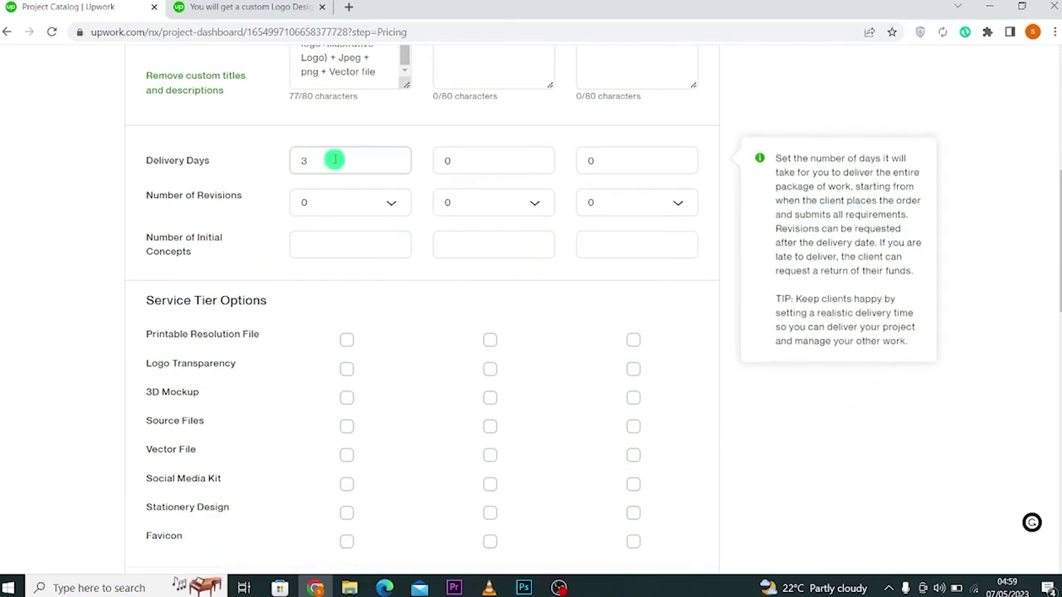
{"action": "left_click", "coordinate": [327, 202]}
{"action": "left_click", "coordinate": [339, 334]}
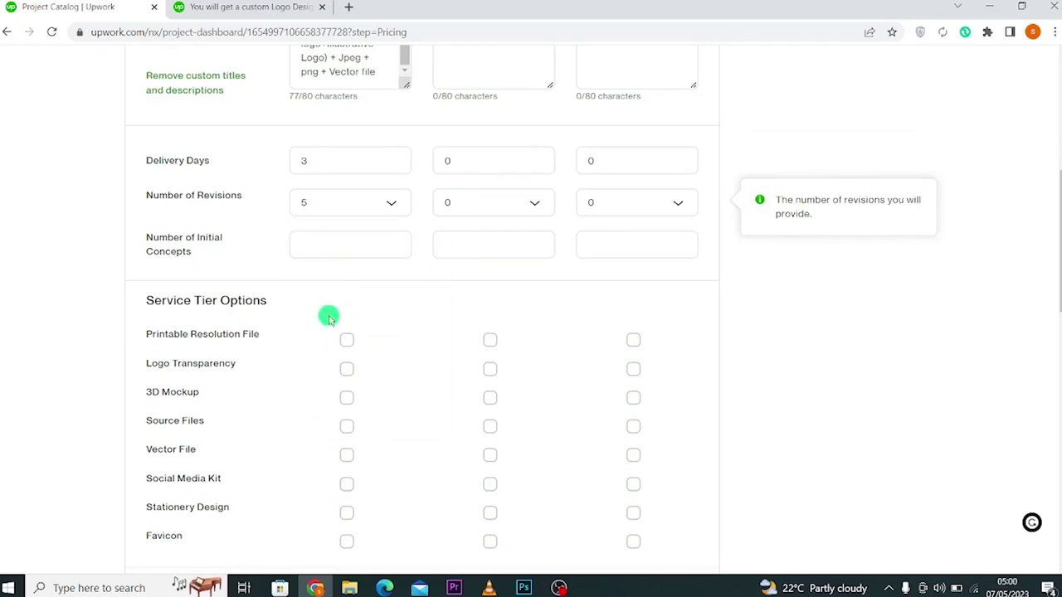
Set the Starter tier's number of initial concepts to 2, matching its custom description
{"action": "left_click", "coordinate": [334, 242]}
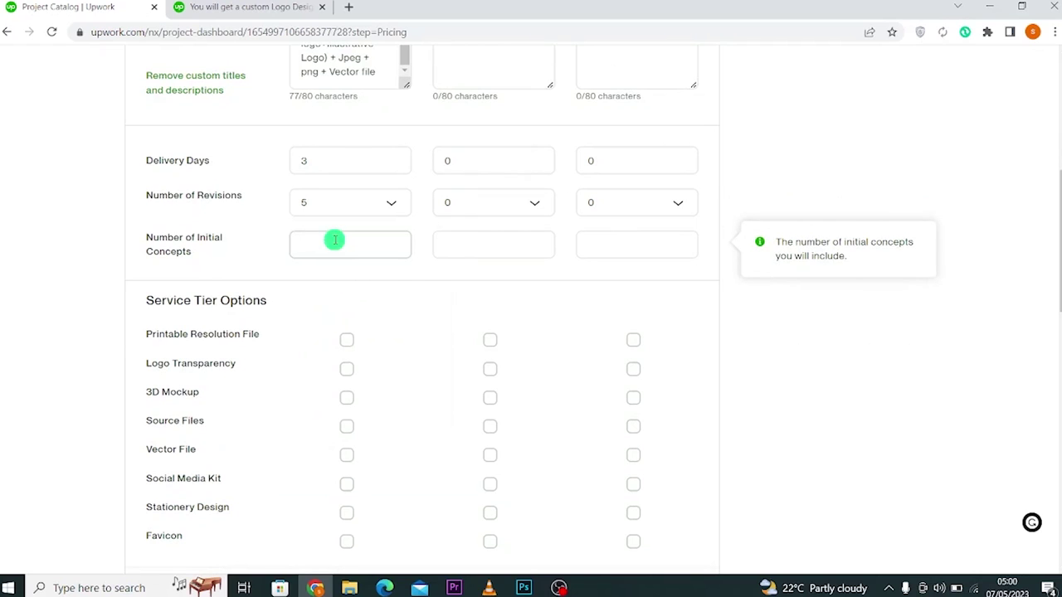
{"action": "scroll", "coordinate": [241, 233], "scroll_direction": "up", "scroll_amount": 5}
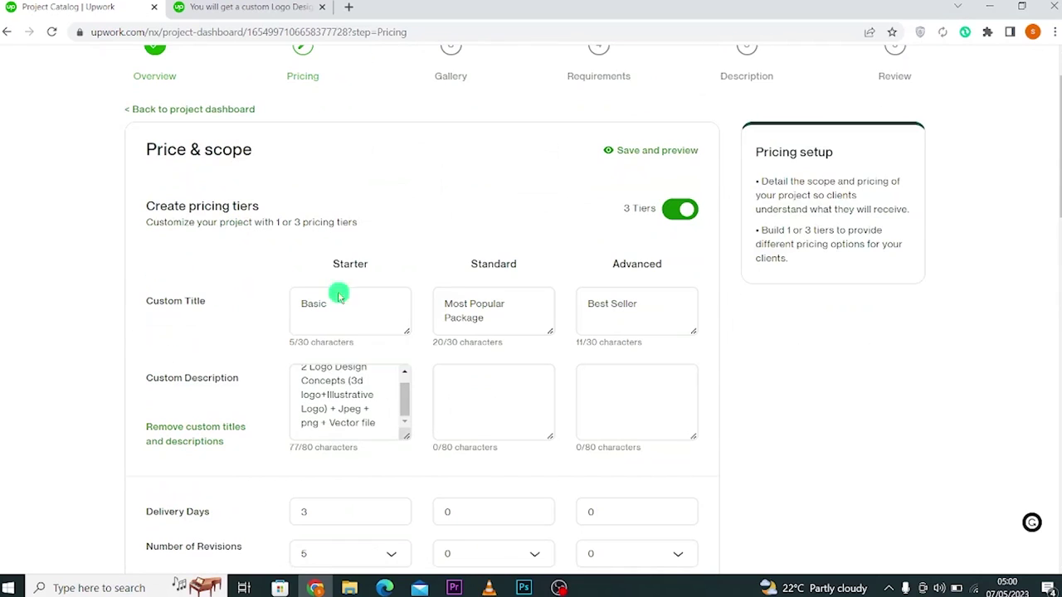
{"action": "left_click", "coordinate": [331, 382]}
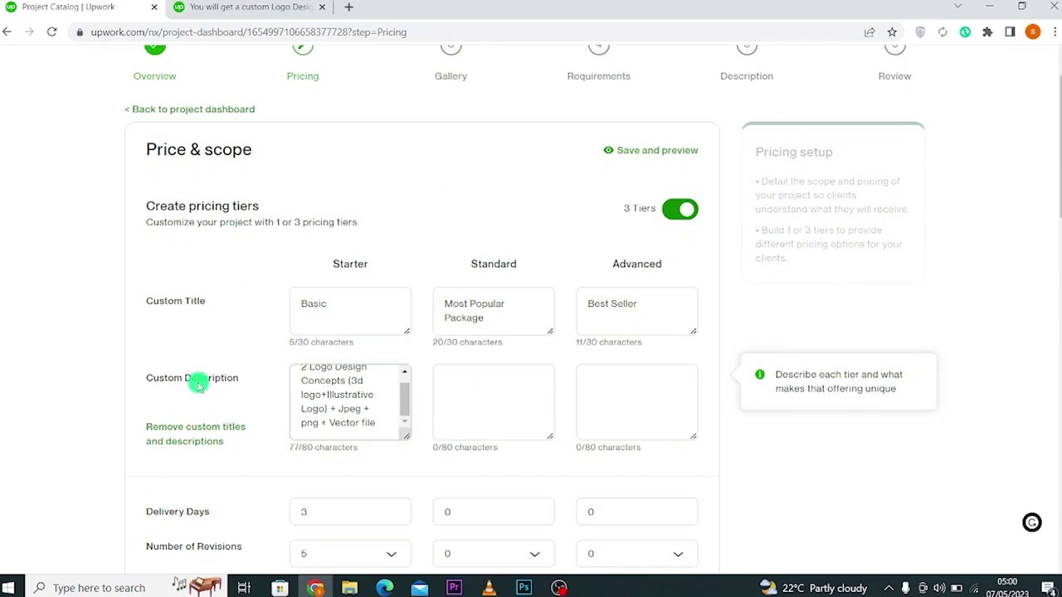
{"action": "scroll", "coordinate": [202, 380], "scroll_direction": "down", "scroll_amount": 3}
{"action": "scroll", "coordinate": [197, 380], "scroll_direction": "down", "scroll_amount": 3}
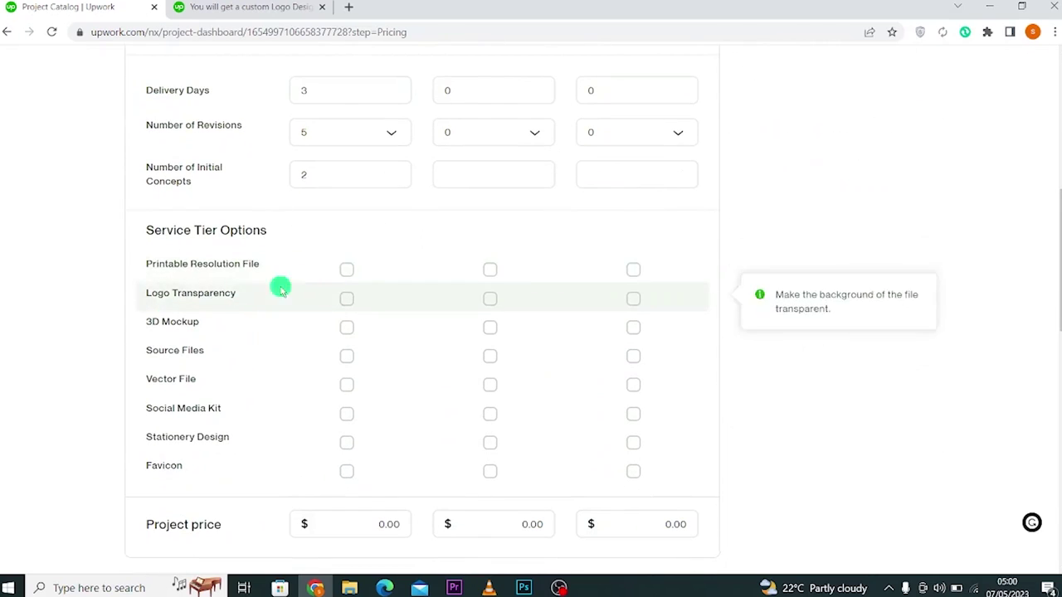
Include Printable Resolution File and Logo Transparency in the Starter tier's service options
{"action": "left_click", "coordinate": [348, 272]}
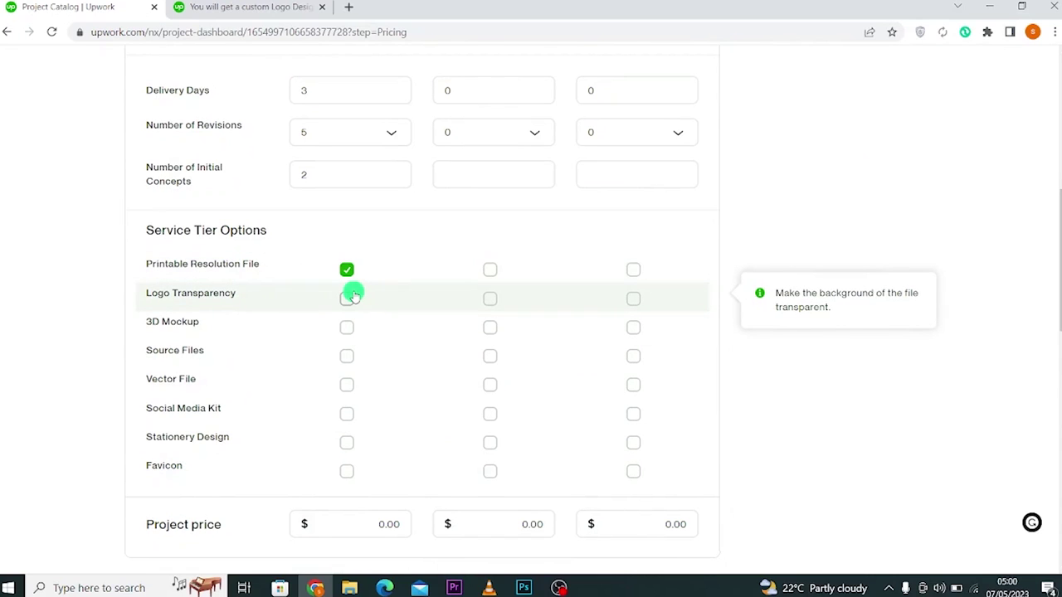
{"action": "scroll", "coordinate": [351, 292], "scroll_direction": "down", "scroll_amount": 2}
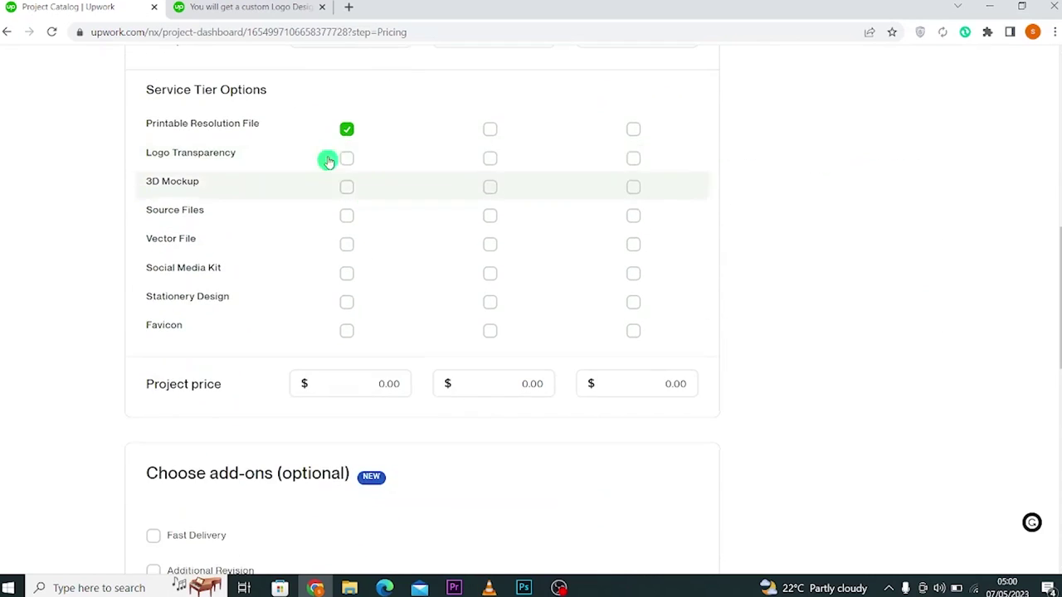
{"action": "scroll", "coordinate": [327, 159], "scroll_direction": "up", "scroll_amount": 6}
{"action": "mouse_move", "coordinate": [326, 246]}
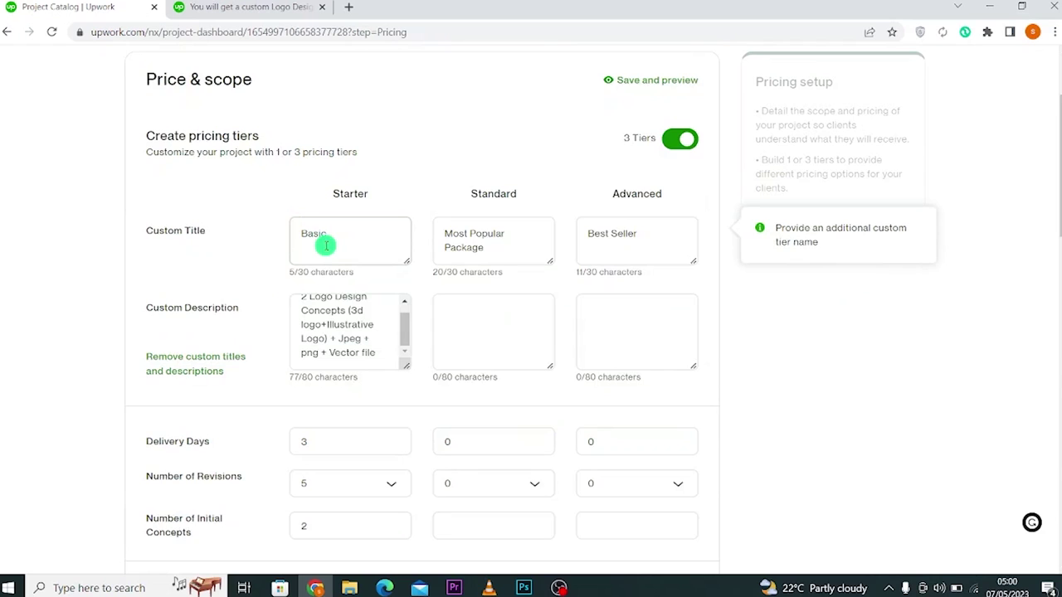
{"action": "scroll", "coordinate": [326, 246], "scroll_direction": "down", "scroll_amount": 9}
{"action": "scroll", "coordinate": [320, 247], "scroll_direction": "up", "scroll_amount": 4}
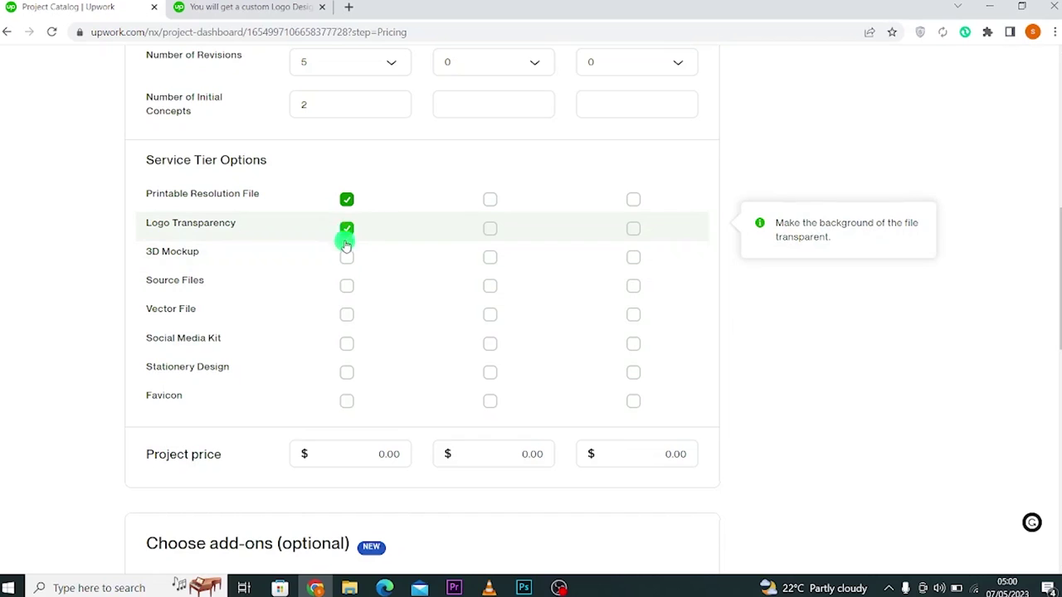
Set the Starter tier's project price to $50
{"action": "scroll", "coordinate": [323, 304], "scroll_direction": "down", "scroll_amount": 3}
{"action": "left_click", "coordinate": [333, 162]}
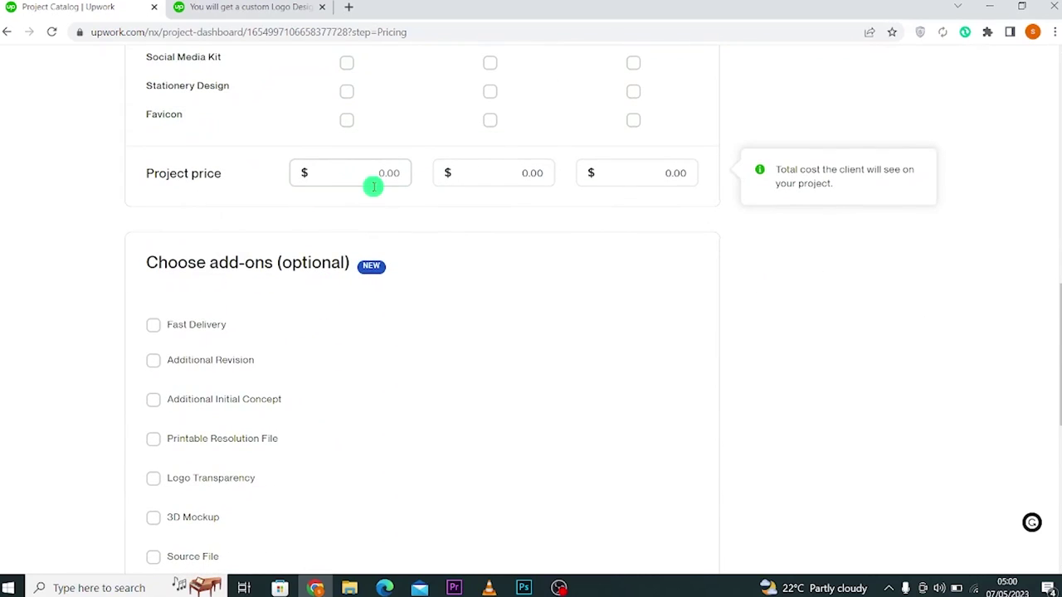
{"action": "left_click", "coordinate": [154, 264]}
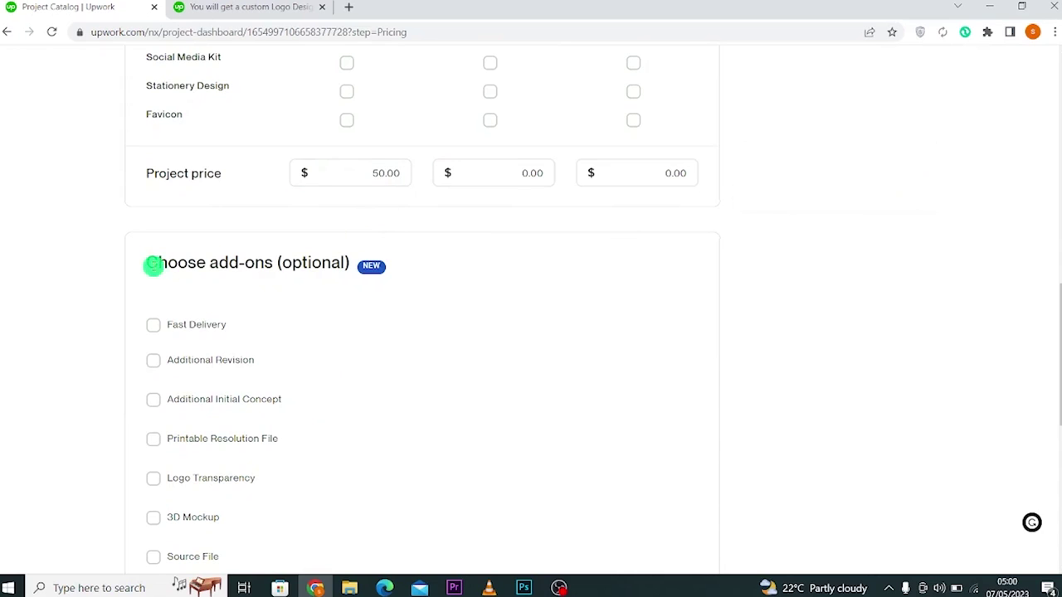
Enable the Fast Delivery add-on for the Starter tier with 2 delivery days for an extra $20
{"action": "scroll", "coordinate": [154, 263], "scroll_direction": "down", "scroll_amount": 2}
{"action": "scroll", "coordinate": [158, 205], "scroll_direction": "down", "scroll_amount": 1}
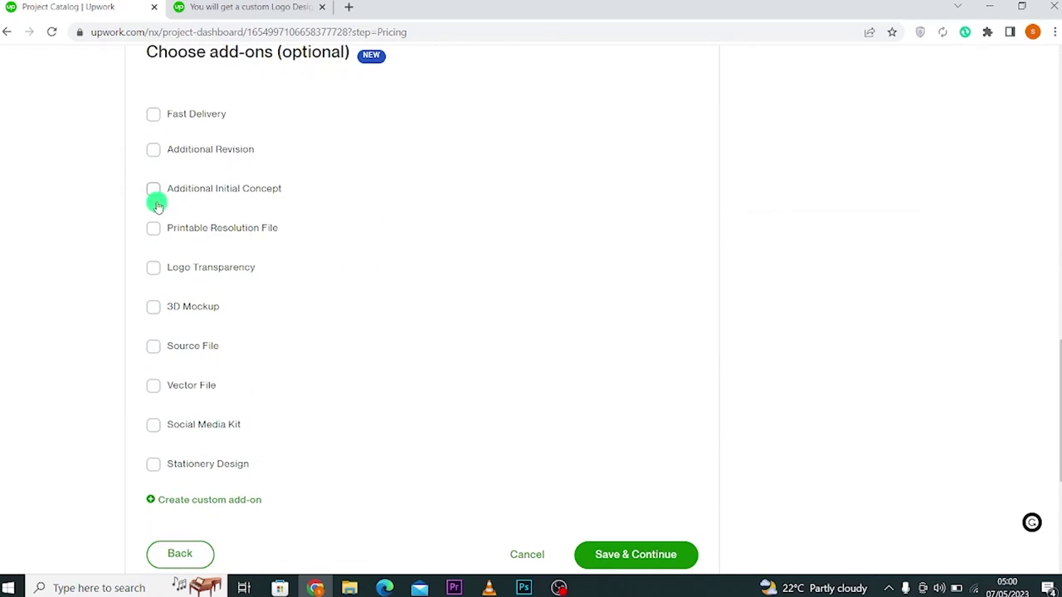
{"action": "left_click", "coordinate": [157, 118]}
{"action": "left_click", "coordinate": [336, 175]}
{"action": "type", "text": "2"}
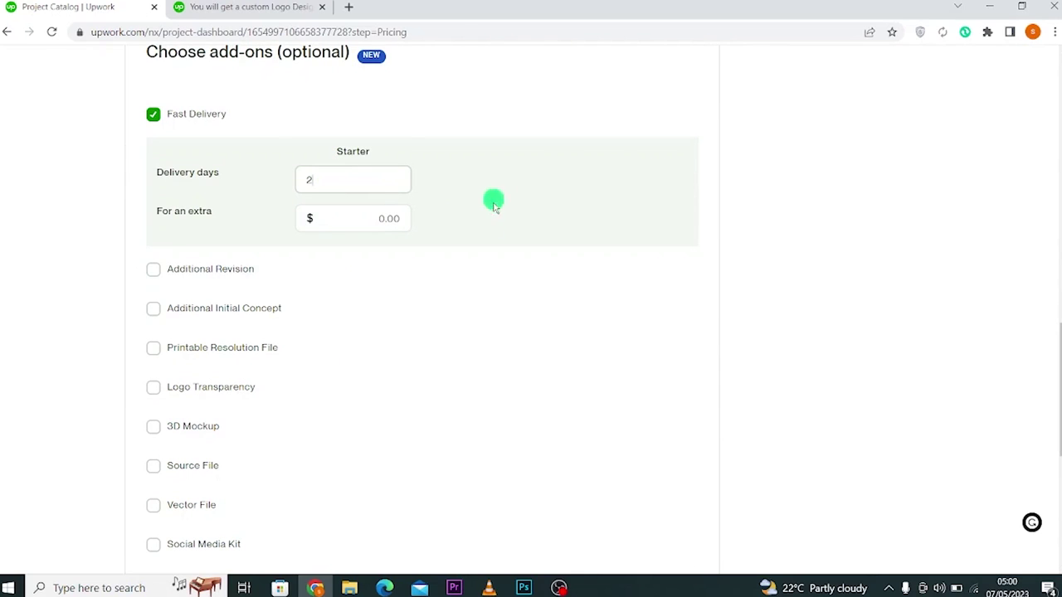
{"action": "left_click", "coordinate": [363, 218]}
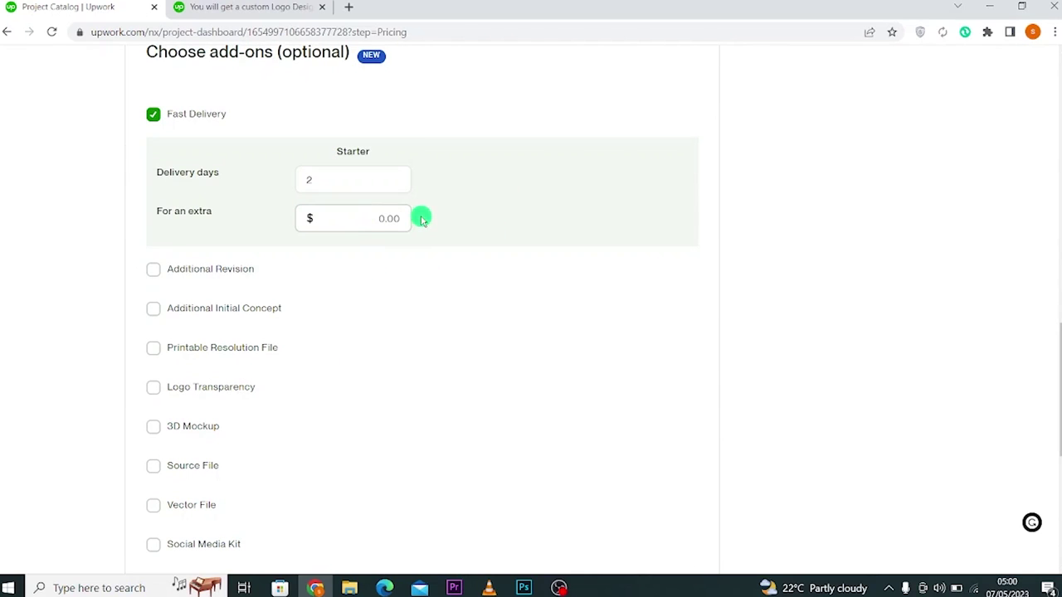
{"action": "type", "text": "20"}
{"action": "left_click", "coordinate": [813, 234]}
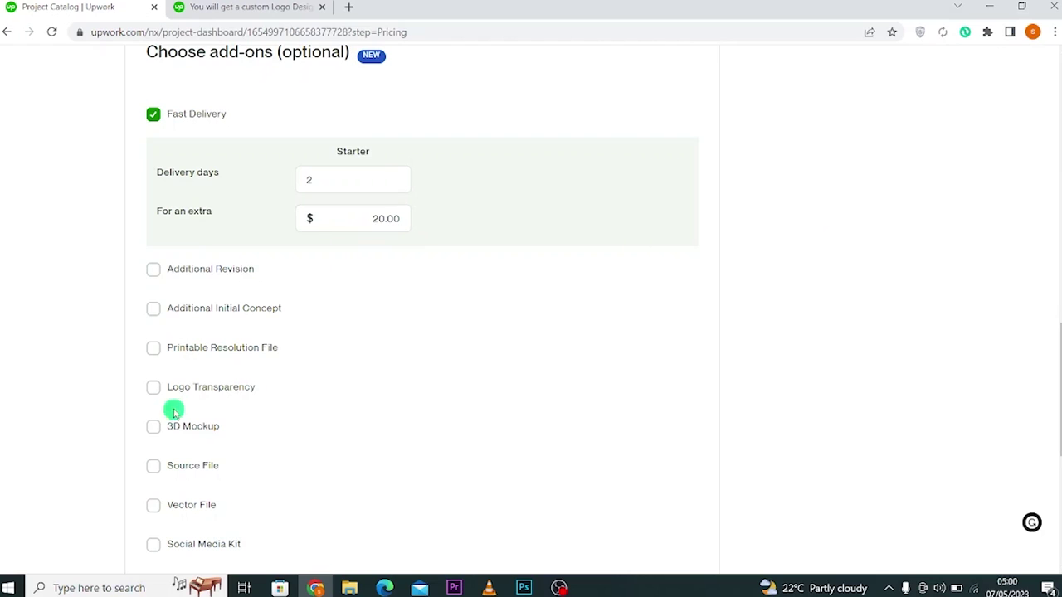
Enable the Additional Revision add-on for an extra $5 and the Additional Initial Concept add-on for $20 with 2 additional days
{"action": "scroll", "coordinate": [156, 360], "scroll_direction": "down", "scroll_amount": 1}
{"action": "scroll", "coordinate": [156, 360], "scroll_direction": "down", "scroll_amount": 1}
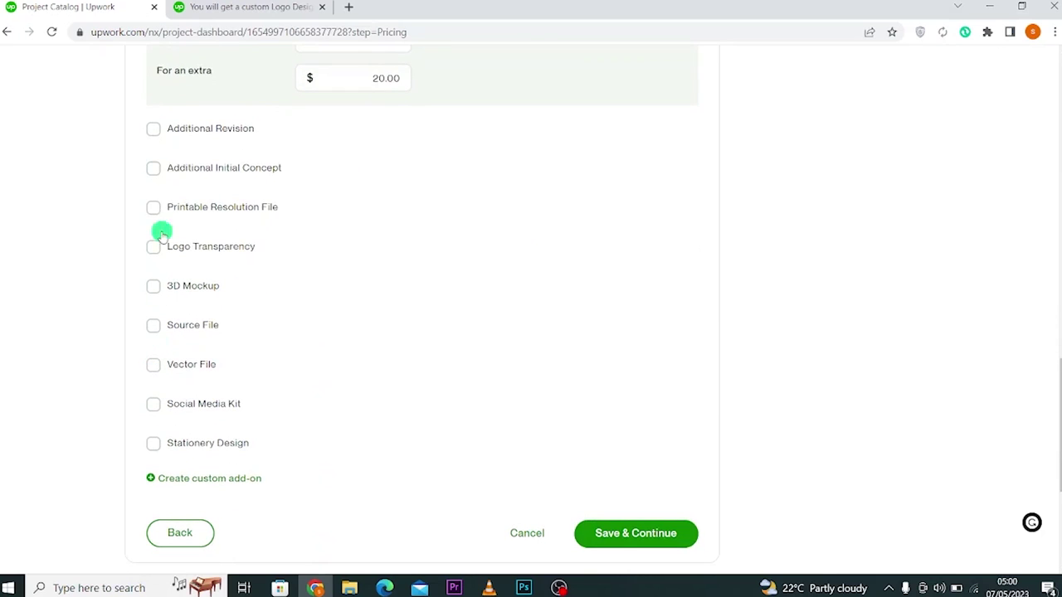
{"action": "left_click", "coordinate": [154, 132]}
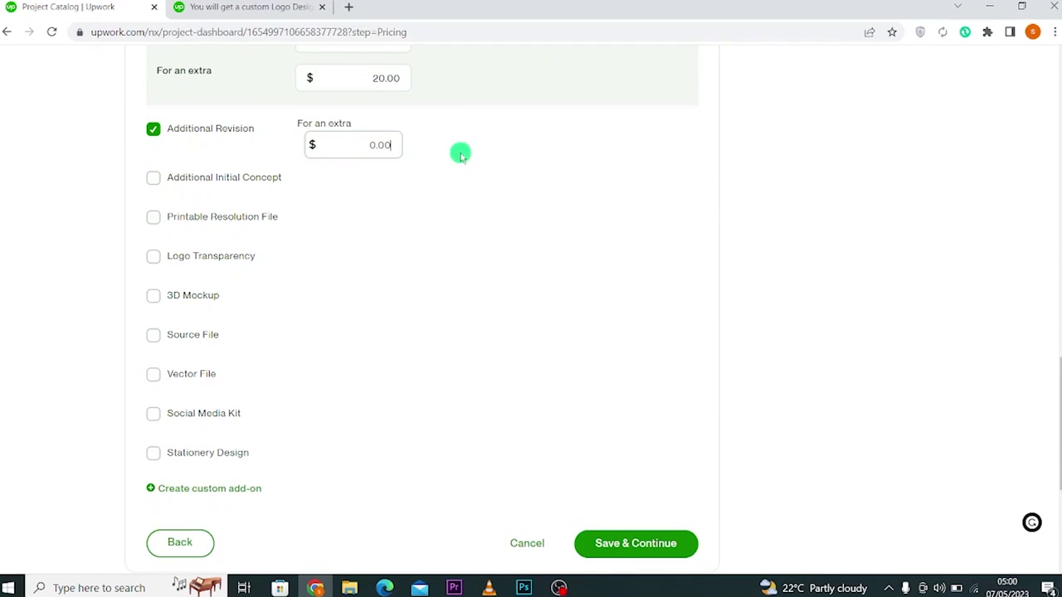
{"action": "type", "text": "5"}
{"action": "left_click", "coordinate": [153, 178]}
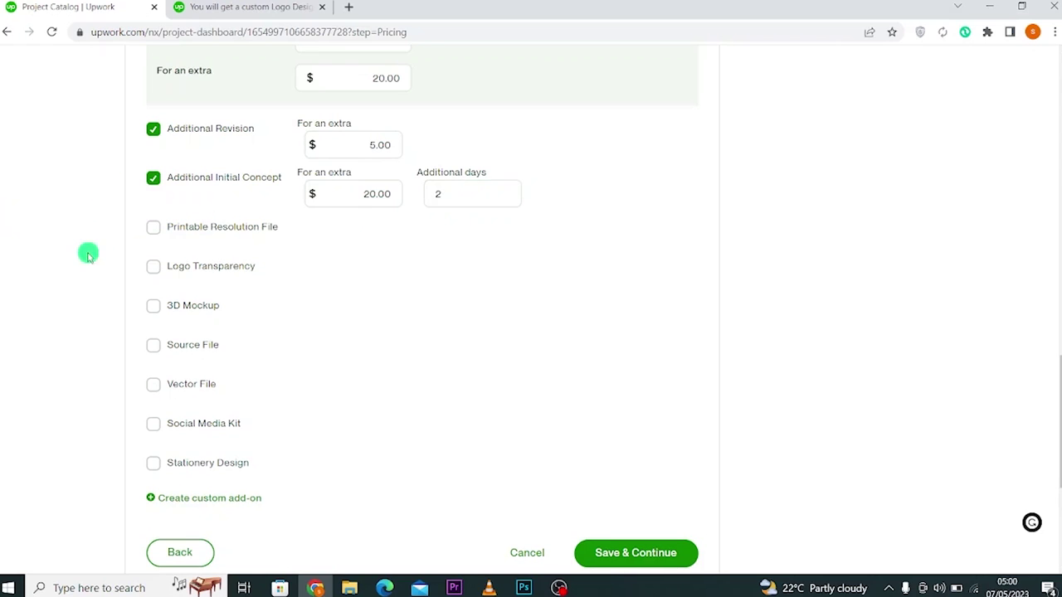
Enable the Printable Resolution File add-on for an extra $5 with 2 additional days
{"action": "scroll", "coordinate": [147, 196], "scroll_direction": "down", "scroll_amount": 1}
{"action": "left_click", "coordinate": [153, 157]}
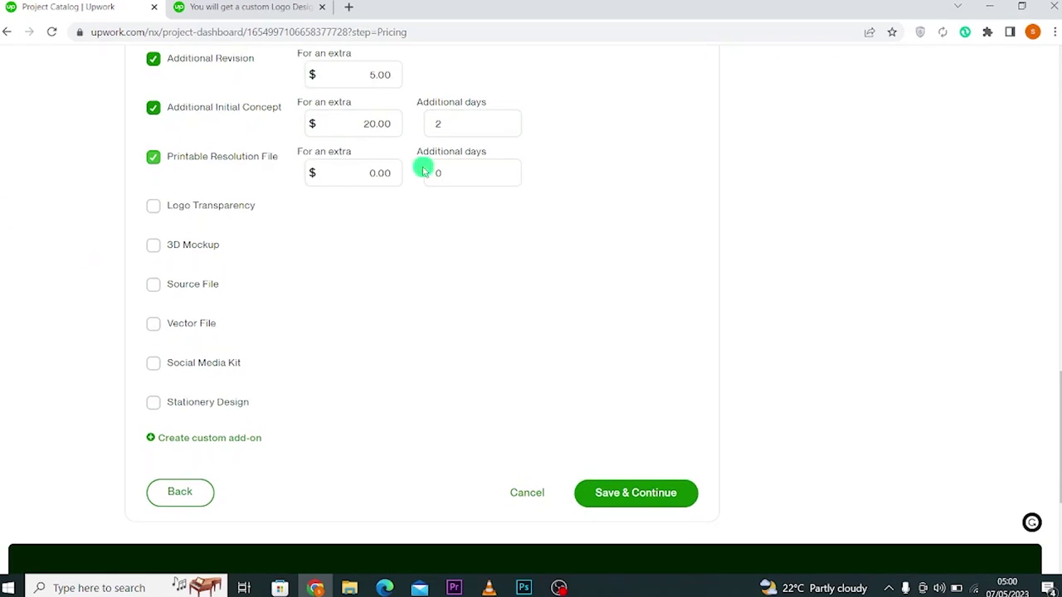
{"action": "left_click", "coordinate": [357, 176]}
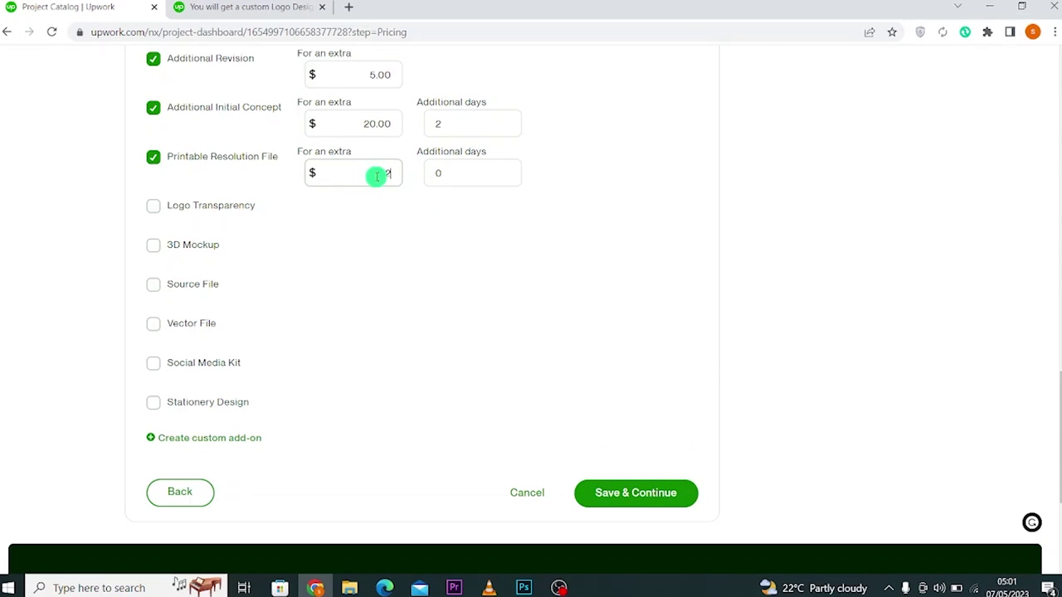
{"action": "scroll", "coordinate": [378, 176], "scroll_direction": "up", "scroll_amount": 6}
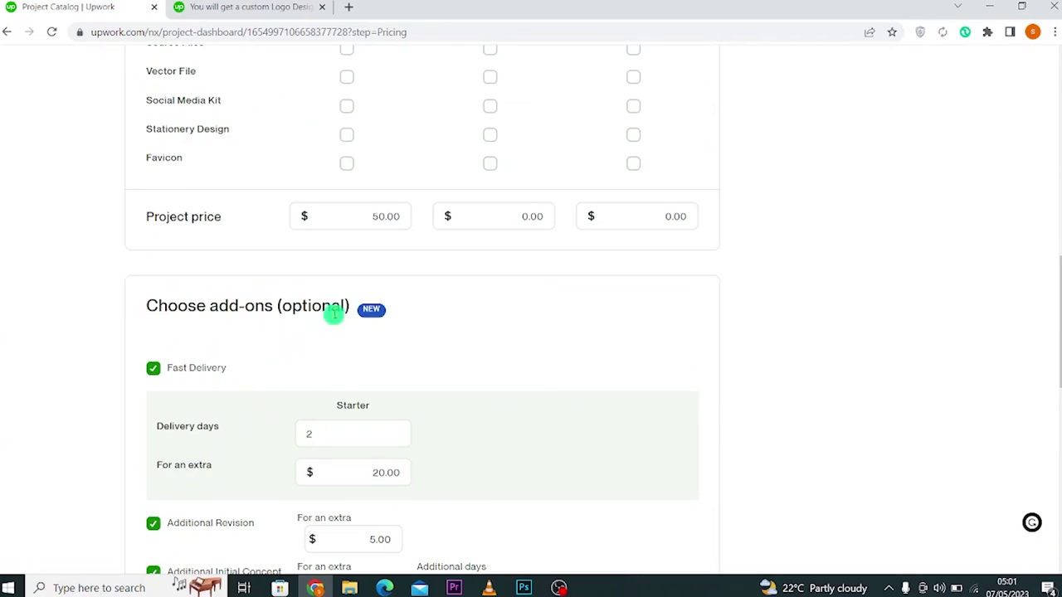
{"action": "scroll", "coordinate": [299, 309], "scroll_direction": "down", "scroll_amount": 4}
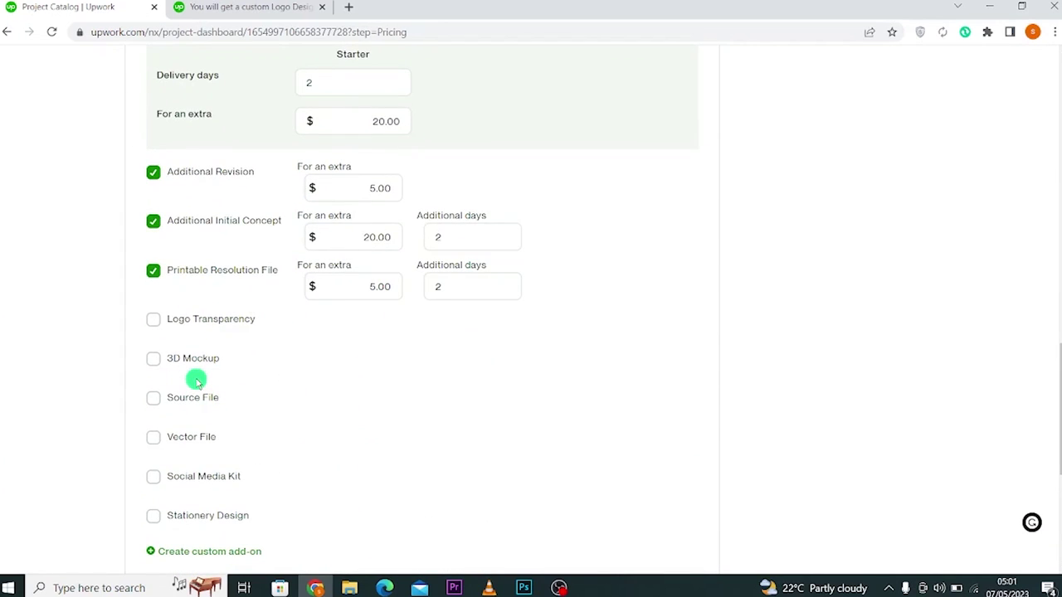
Compare the Starter tier's description, delivery, revision, concept, service option and price entries with the Standard and Advanced fields still to fill in
{"action": "scroll", "coordinate": [218, 343], "scroll_direction": "up", "scroll_amount": 2}
{"action": "scroll", "coordinate": [235, 351], "scroll_direction": "up", "scroll_amount": 8}
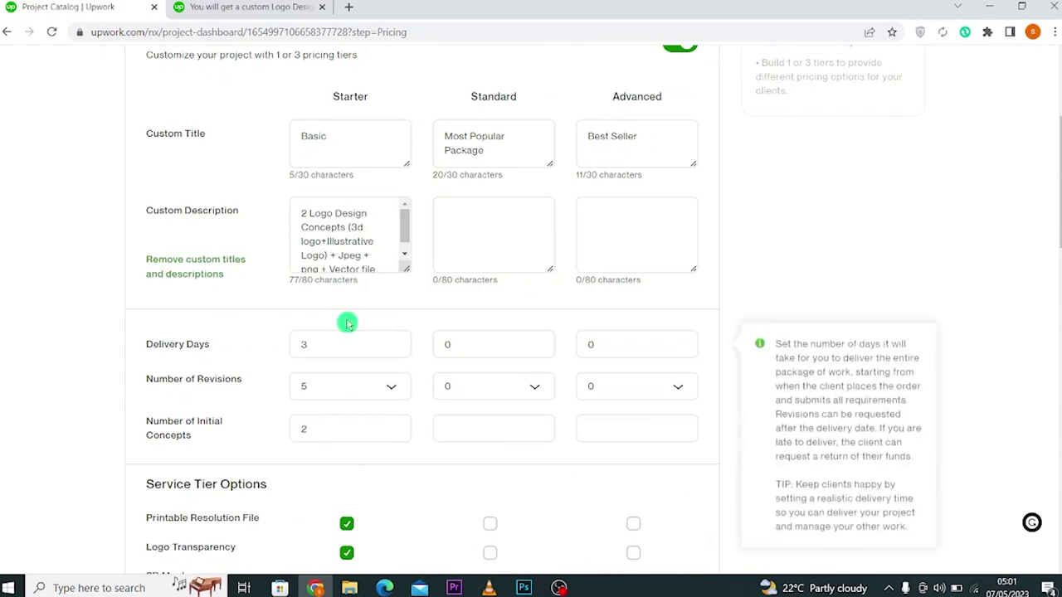
{"action": "mouse_move", "coordinate": [484, 260]}
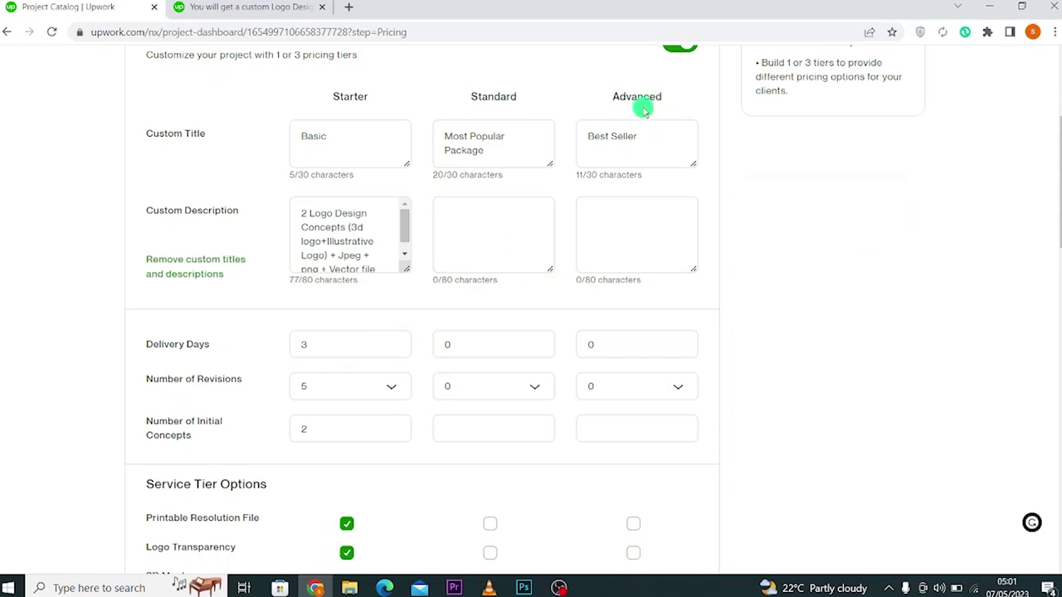
{"action": "scroll", "coordinate": [514, 274], "scroll_direction": "down", "scroll_amount": 3}
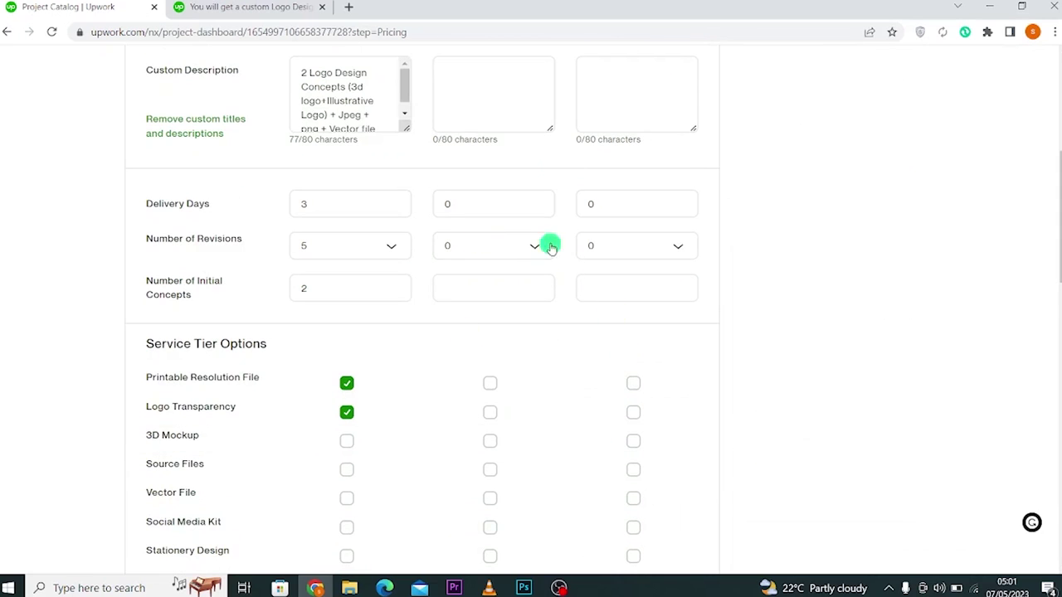
{"action": "scroll", "coordinate": [490, 294], "scroll_direction": "up", "scroll_amount": 4}
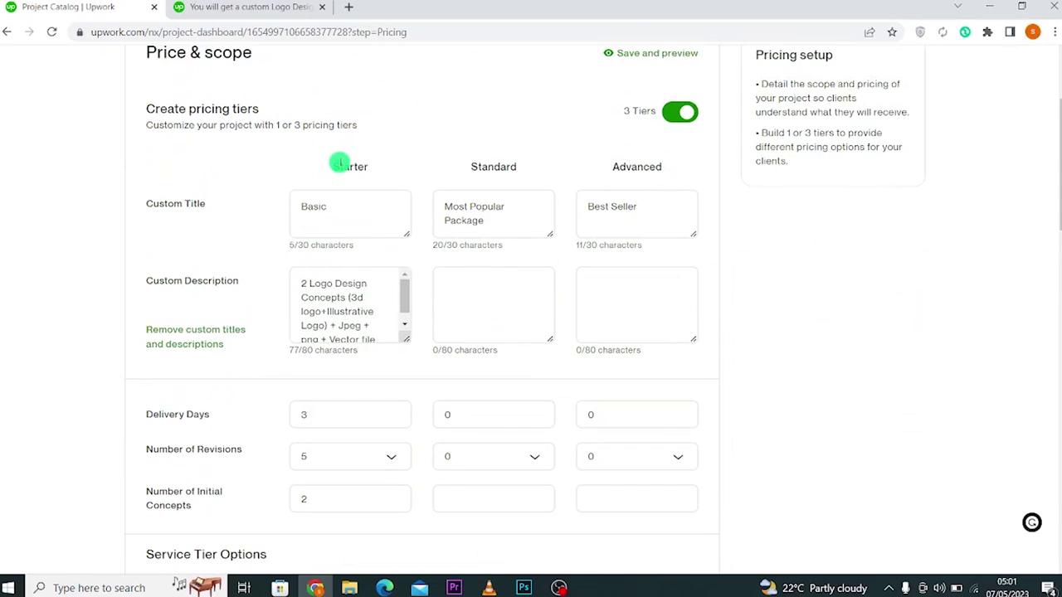
{"action": "scroll", "coordinate": [342, 301], "scroll_direction": "down", "scroll_amount": 1}
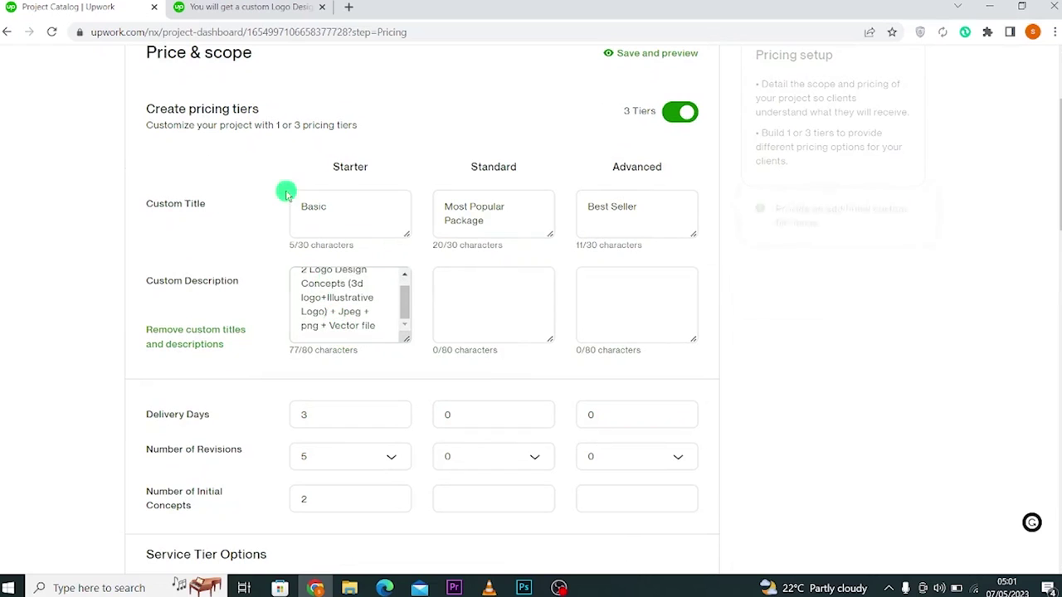
{"action": "scroll", "coordinate": [322, 333], "scroll_direction": "down", "scroll_amount": 2}
{"action": "scroll", "coordinate": [339, 320], "scroll_direction": "down", "scroll_amount": 3}
{"action": "scroll", "coordinate": [448, 199], "scroll_direction": "up", "scroll_amount": 4}
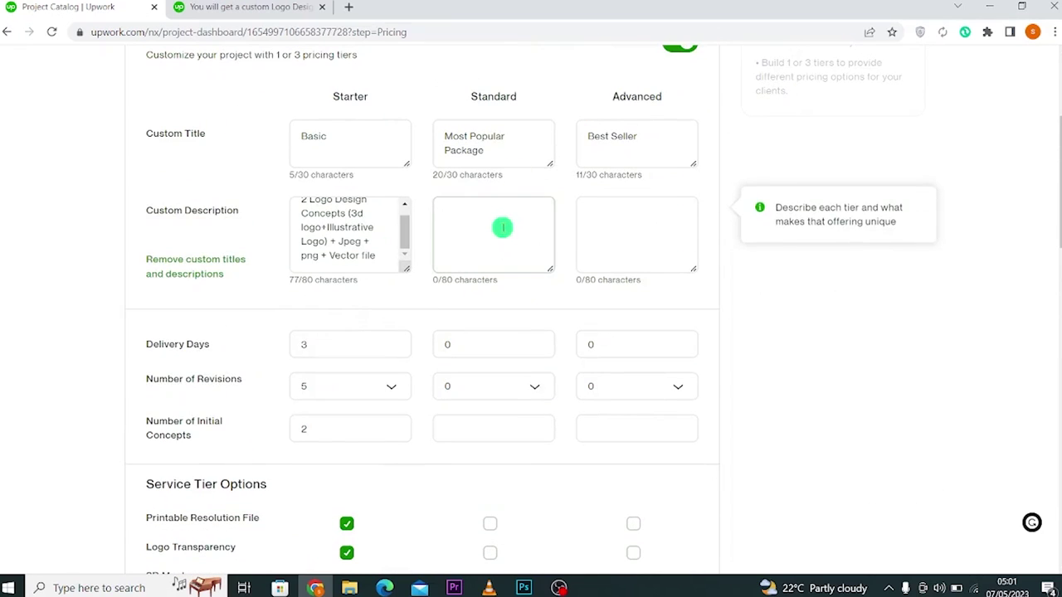
{"action": "scroll", "coordinate": [498, 226], "scroll_direction": "down", "scroll_amount": 4}
{"action": "scroll", "coordinate": [499, 226], "scroll_direction": "down", "scroll_amount": 3}
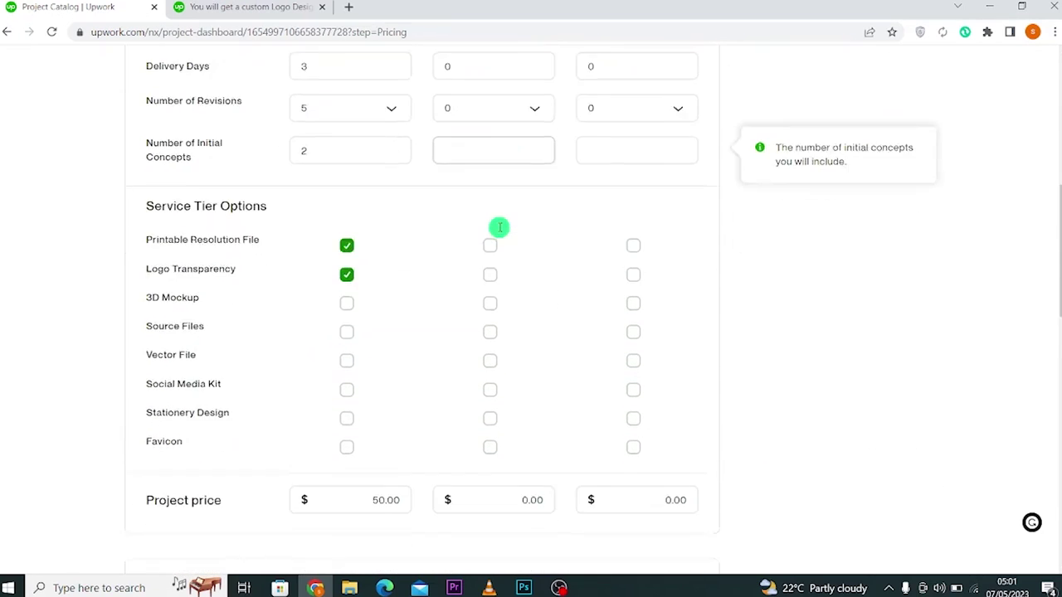
{"action": "scroll", "coordinate": [499, 226], "scroll_direction": "up", "scroll_amount": 10}
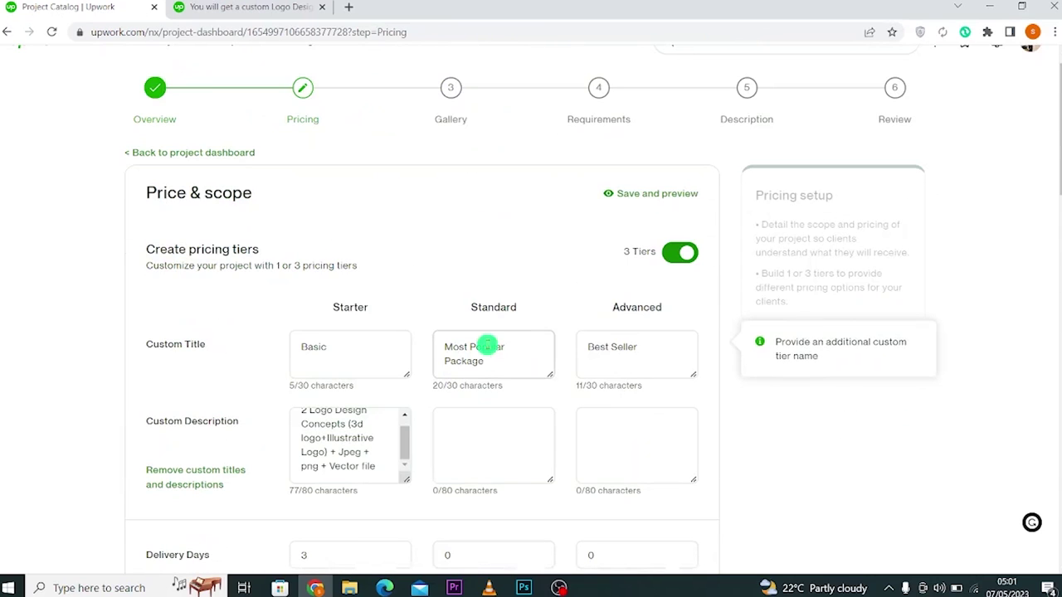
{"action": "scroll", "coordinate": [395, 327], "scroll_direction": "down", "scroll_amount": 8}
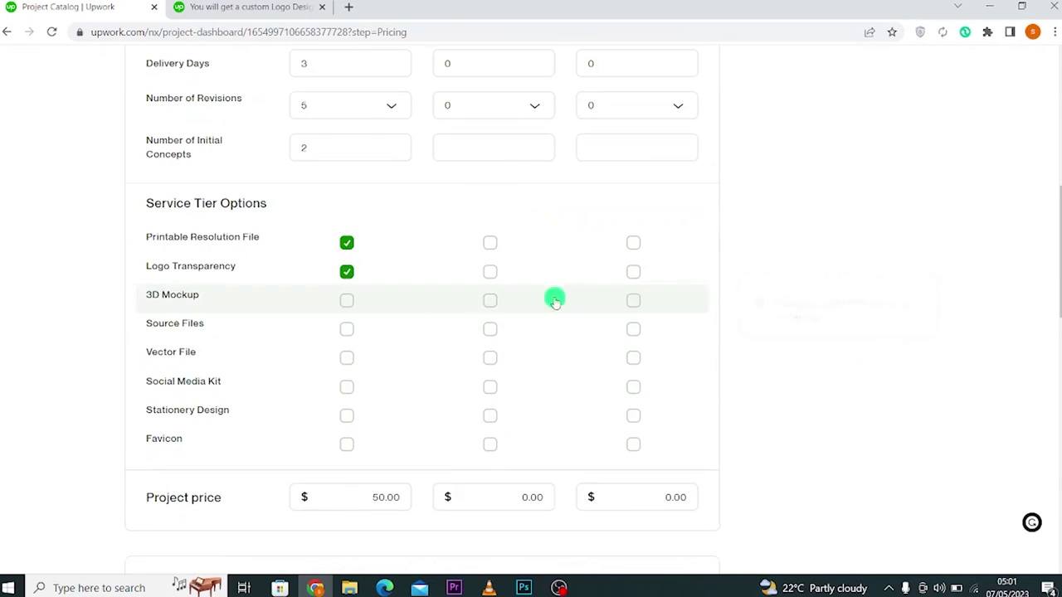
Review the Standard and Advanced tiers' descriptions, delivery days, revisions, service options and project prices
{"action": "scroll", "coordinate": [492, 338], "scroll_direction": "up", "scroll_amount": 6}
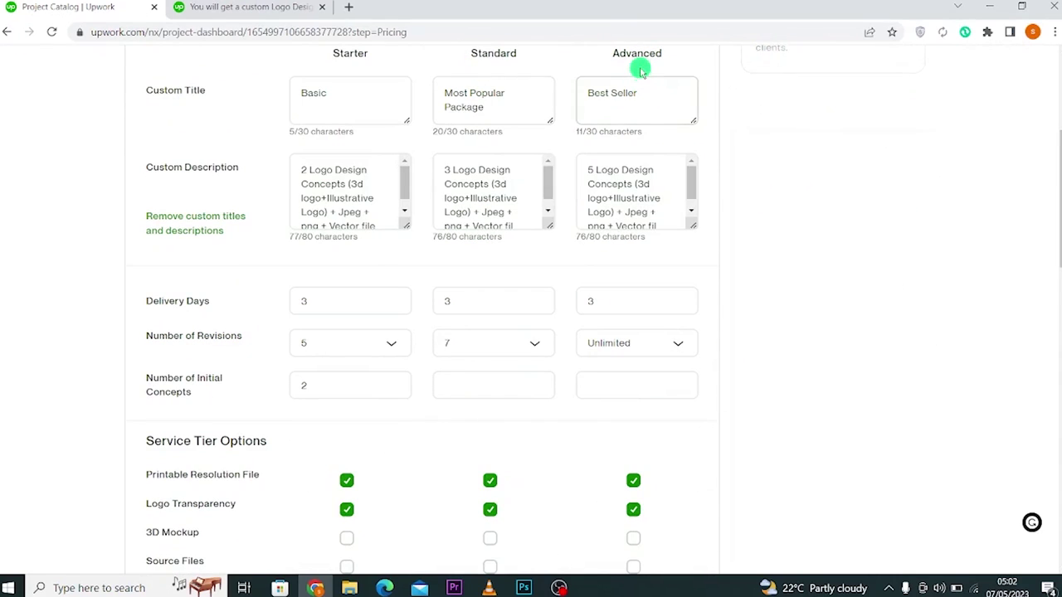
{"action": "scroll", "coordinate": [531, 259], "scroll_direction": "down", "scroll_amount": 1}
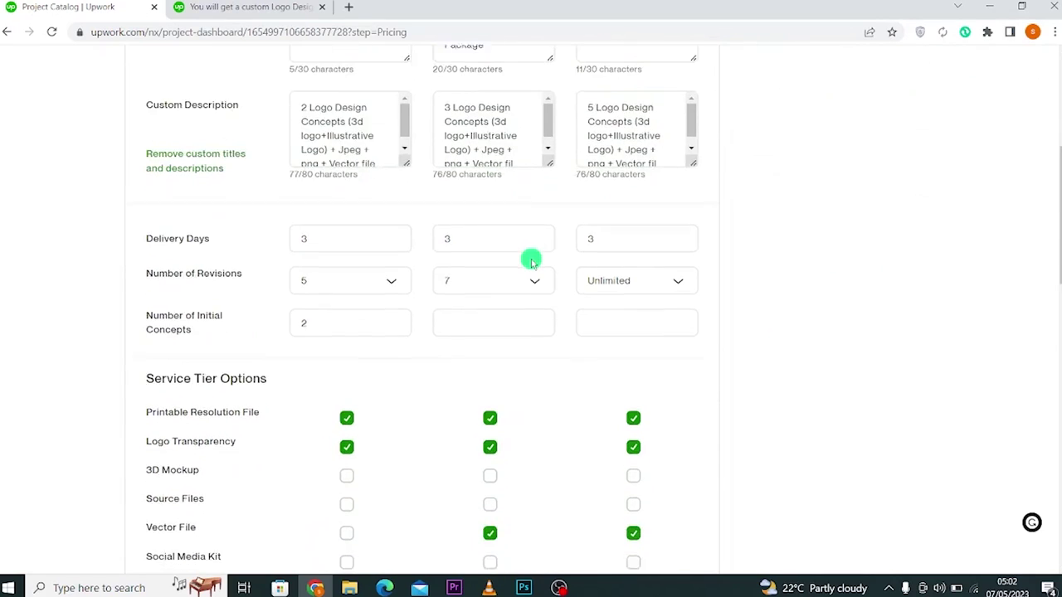
{"action": "scroll", "coordinate": [531, 262], "scroll_direction": "up", "scroll_amount": 1}
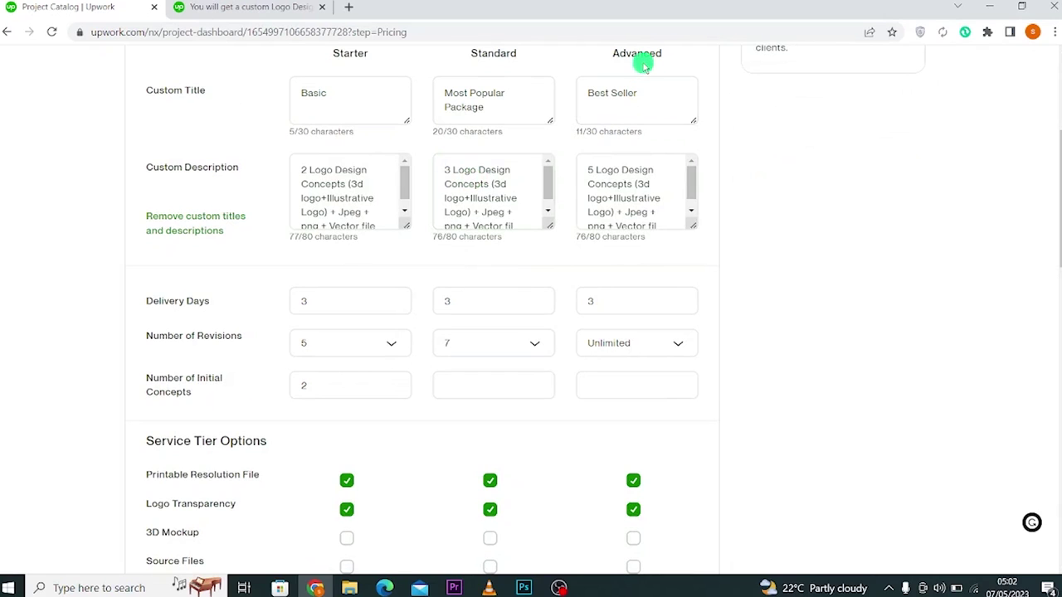
{"action": "scroll", "coordinate": [623, 185], "scroll_direction": "down", "scroll_amount": 1}
{"action": "scroll", "coordinate": [553, 371], "scroll_direction": "down", "scroll_amount": 3}
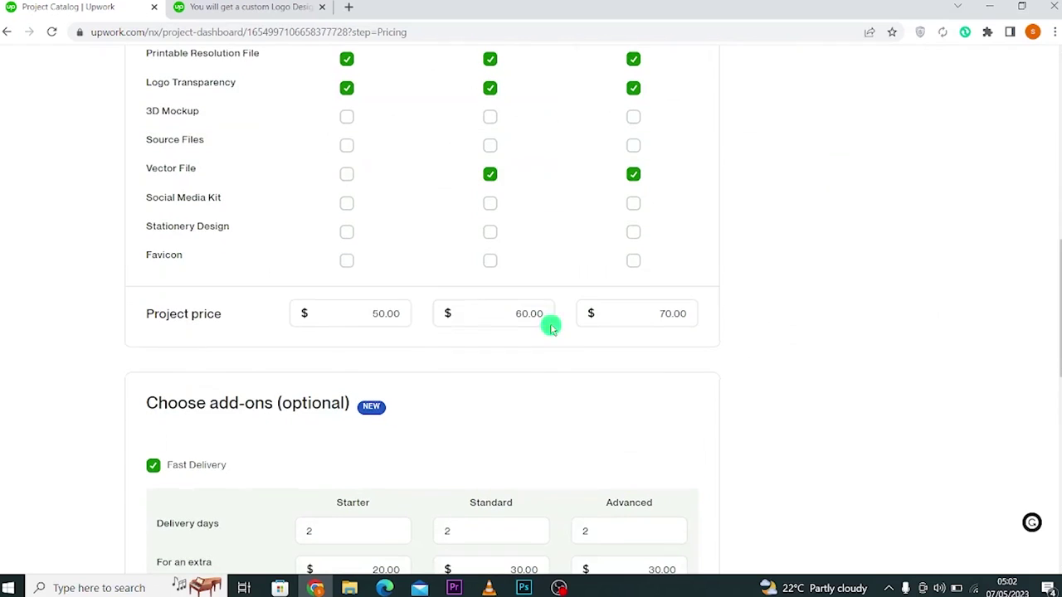
{"action": "left_click", "coordinate": [503, 324]}
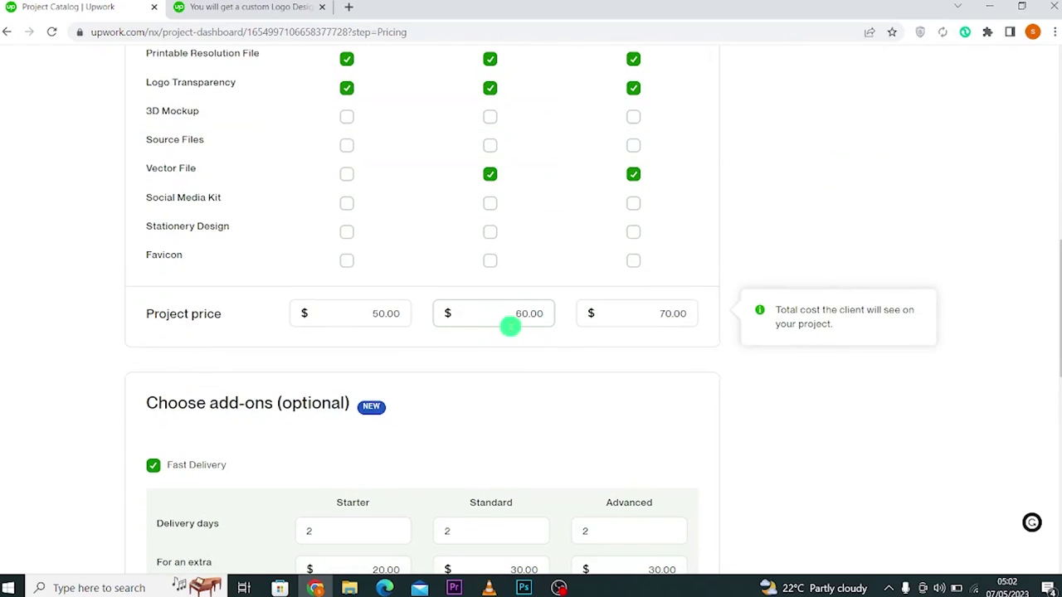
Check the Advanced tier's price and the add-ons, and continue from Pricing to the Gallery stage
{"action": "left_click", "coordinate": [645, 315]}
{"action": "scroll", "coordinate": [448, 308], "scroll_direction": "down", "scroll_amount": 3}
{"action": "scroll", "coordinate": [434, 301], "scroll_direction": "down", "scroll_amount": 7}
{"action": "scroll", "coordinate": [434, 301], "scroll_direction": "up", "scroll_amount": 3}
{"action": "left_click", "coordinate": [609, 468]}
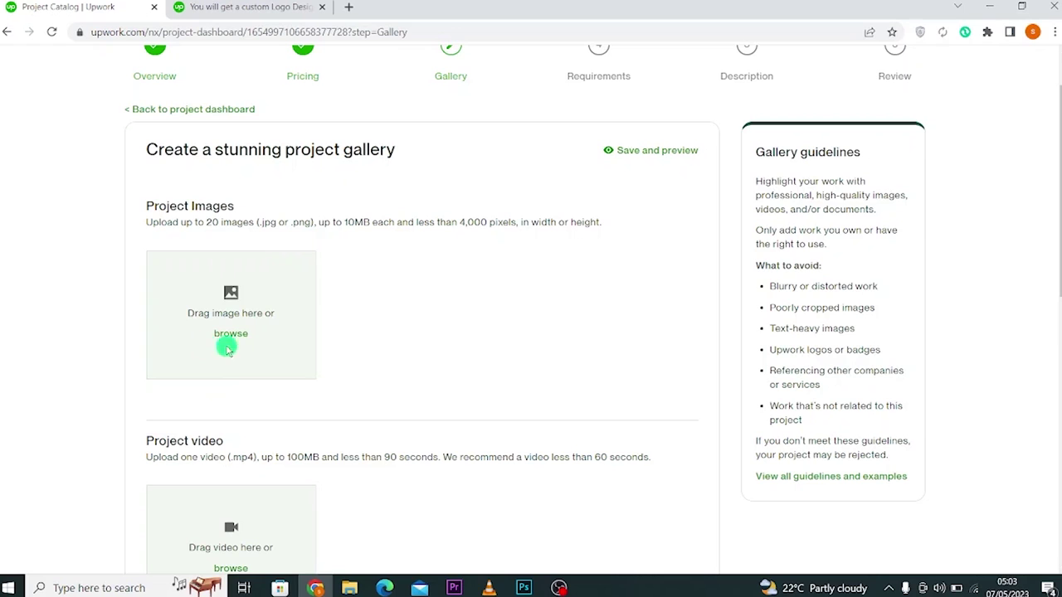
Examine the gallery's upload areas and limits for project images, project video and sample documents
{"action": "scroll", "coordinate": [409, 322], "scroll_direction": "up", "scroll_amount": 1}
{"action": "scroll", "coordinate": [409, 321], "scroll_direction": "up", "scroll_amount": 1}
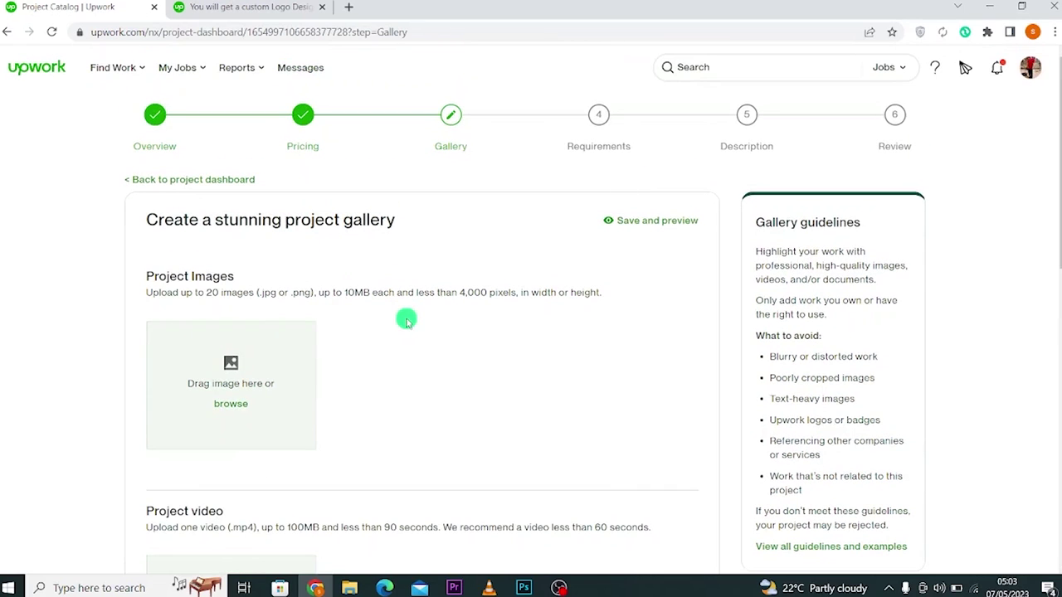
{"action": "scroll", "coordinate": [196, 370], "scroll_direction": "down", "scroll_amount": 1}
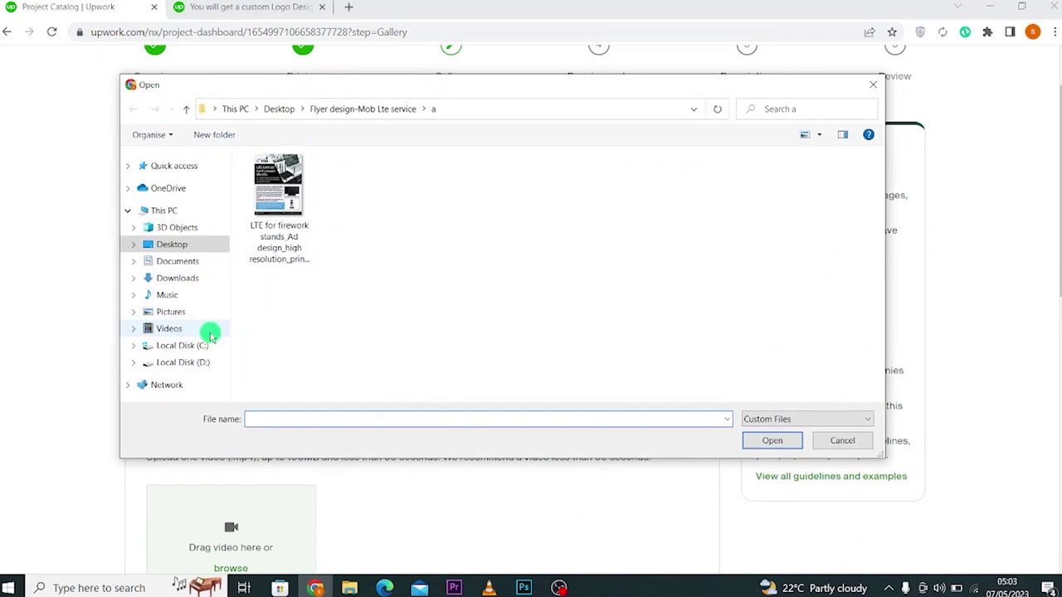
{"action": "left_click", "coordinate": [836, 448]}
{"action": "scroll", "coordinate": [343, 349], "scroll_direction": "down", "scroll_amount": 2}
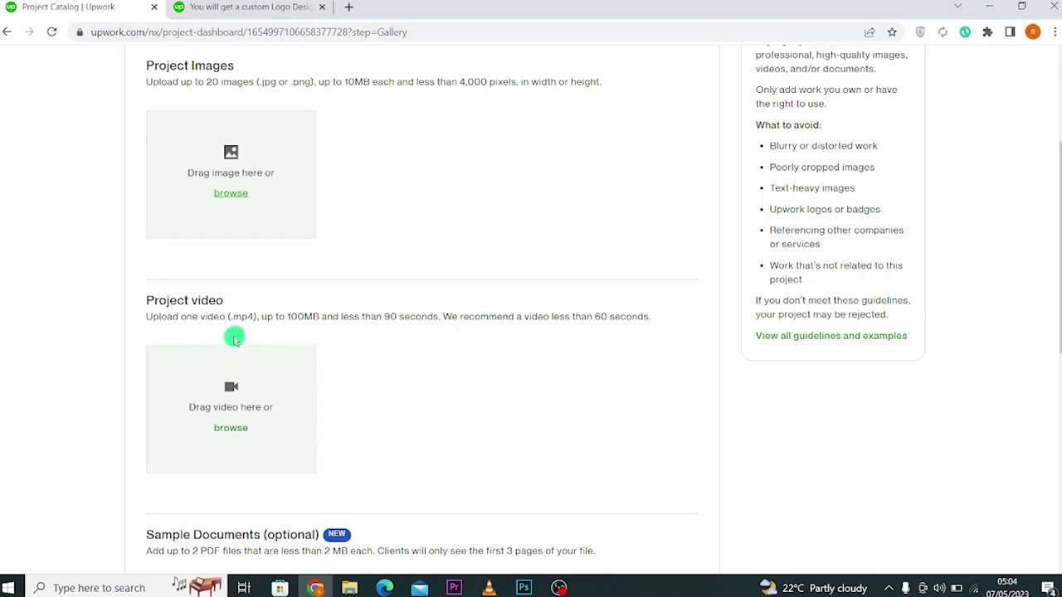
{"action": "scroll", "coordinate": [264, 363], "scroll_direction": "down", "scroll_amount": 1}
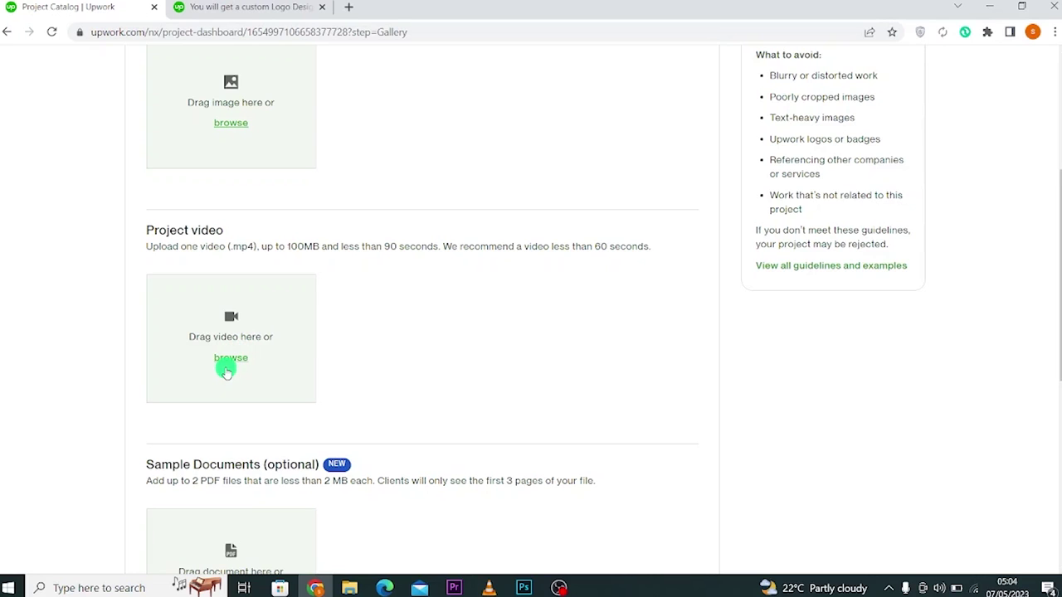
{"action": "scroll", "coordinate": [226, 371], "scroll_direction": "down", "scroll_amount": 2}
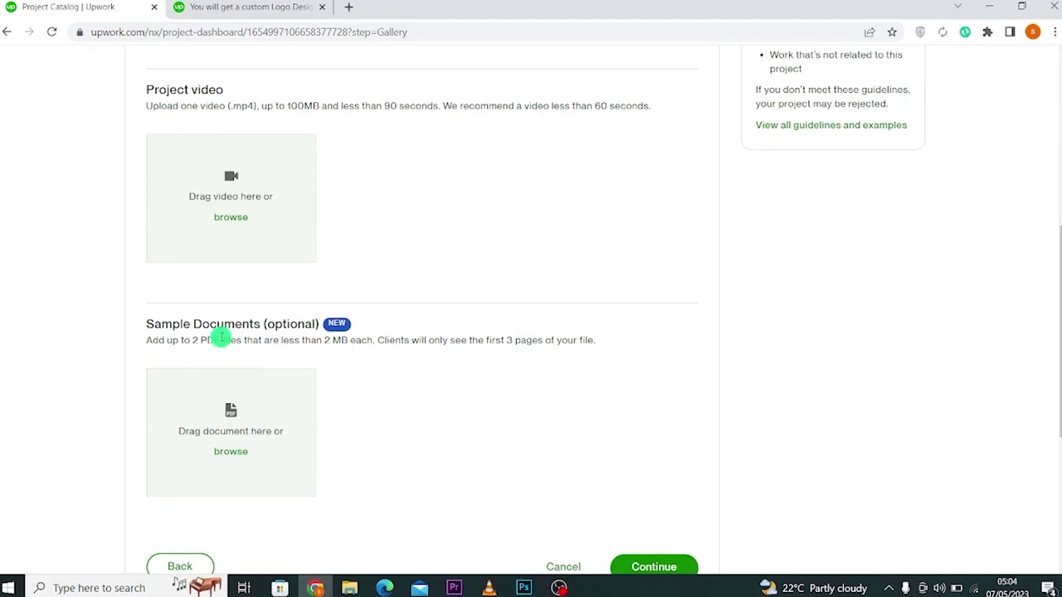
{"action": "scroll", "coordinate": [222, 339], "scroll_direction": "down", "scroll_amount": 1}
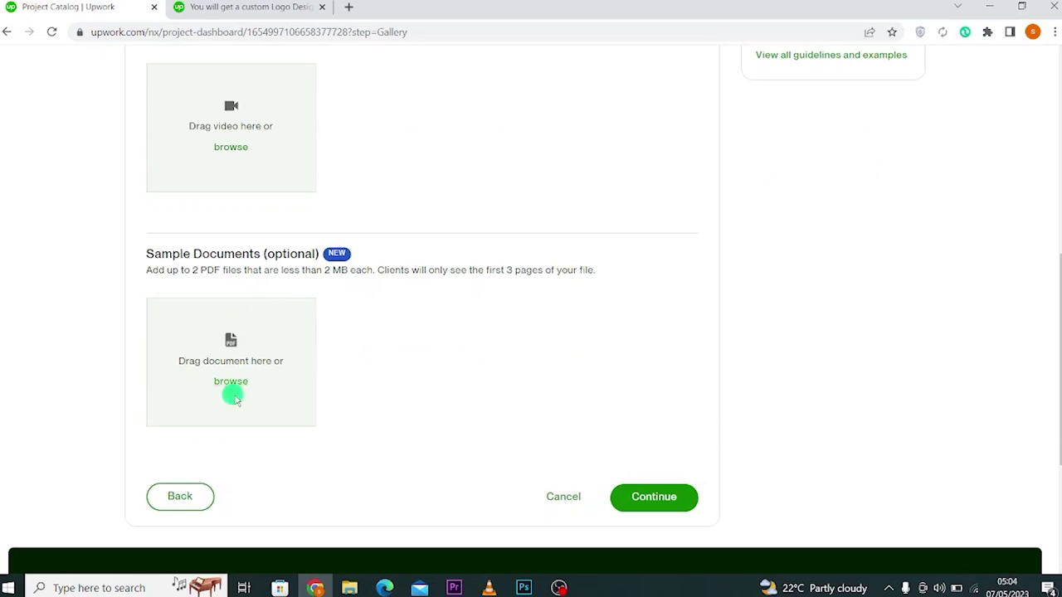
{"action": "scroll", "coordinate": [222, 395], "scroll_direction": "up", "scroll_amount": 4}
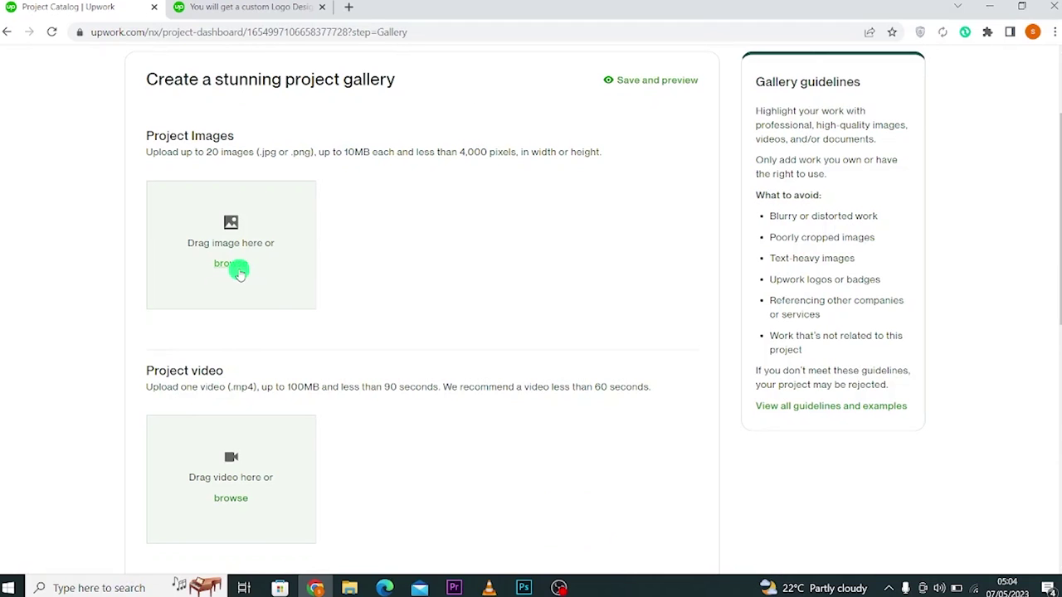
{"action": "scroll", "coordinate": [240, 270], "scroll_direction": "down", "scroll_amount": 2}
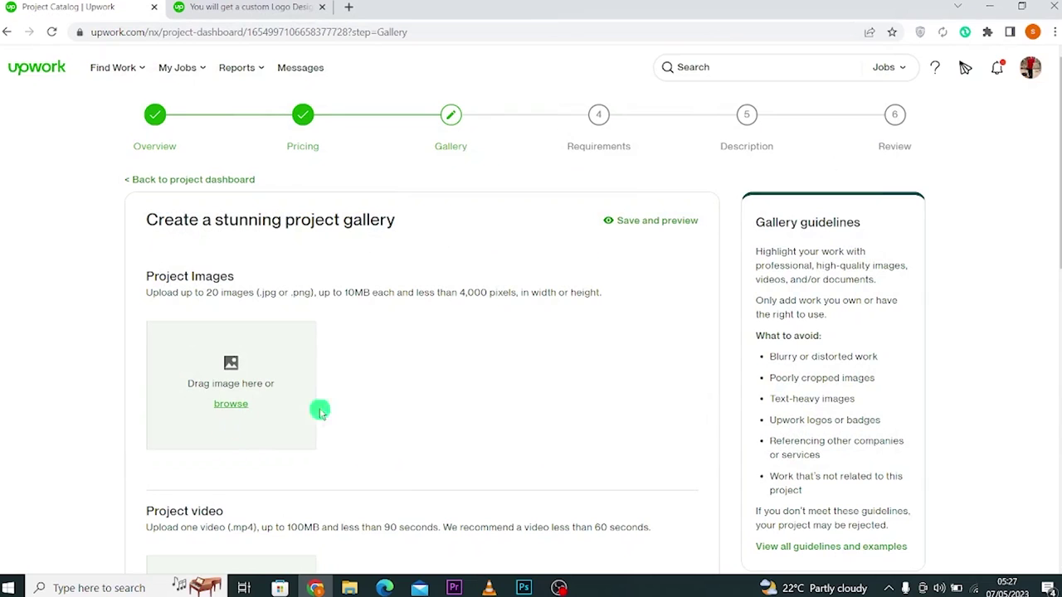
Choose the logo image CCCCC from the Logos folder as a project image
{"action": "left_click", "coordinate": [237, 409]}
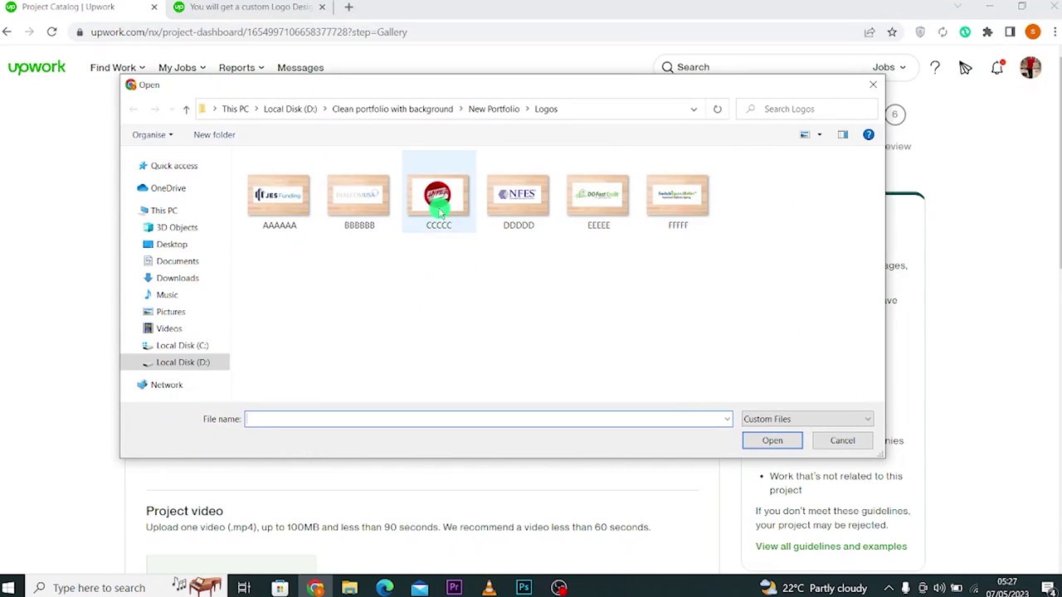
{"action": "left_click", "coordinate": [433, 233]}
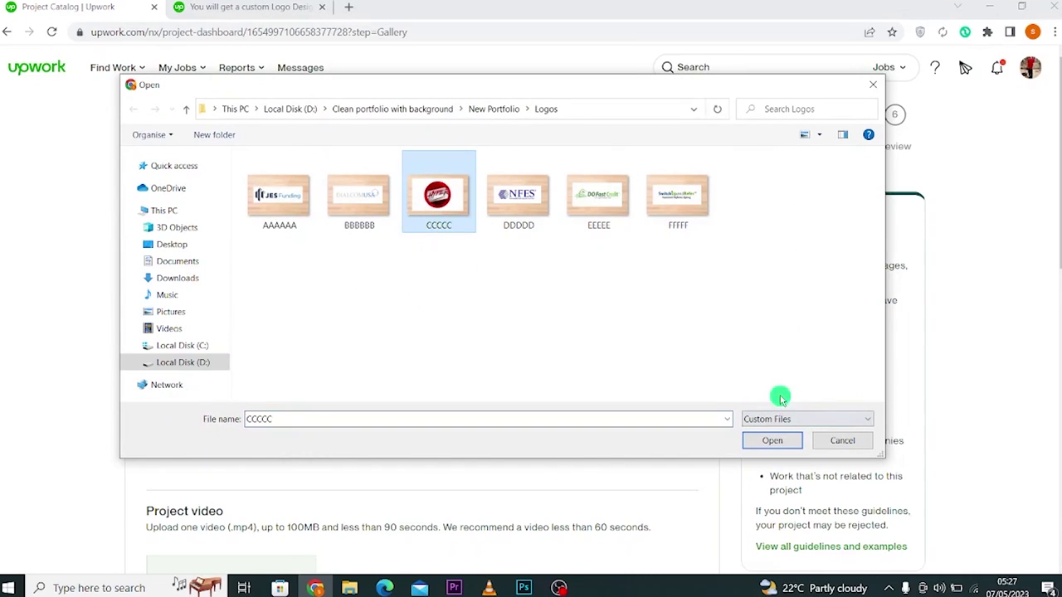
{"action": "left_click", "coordinate": [774, 440]}
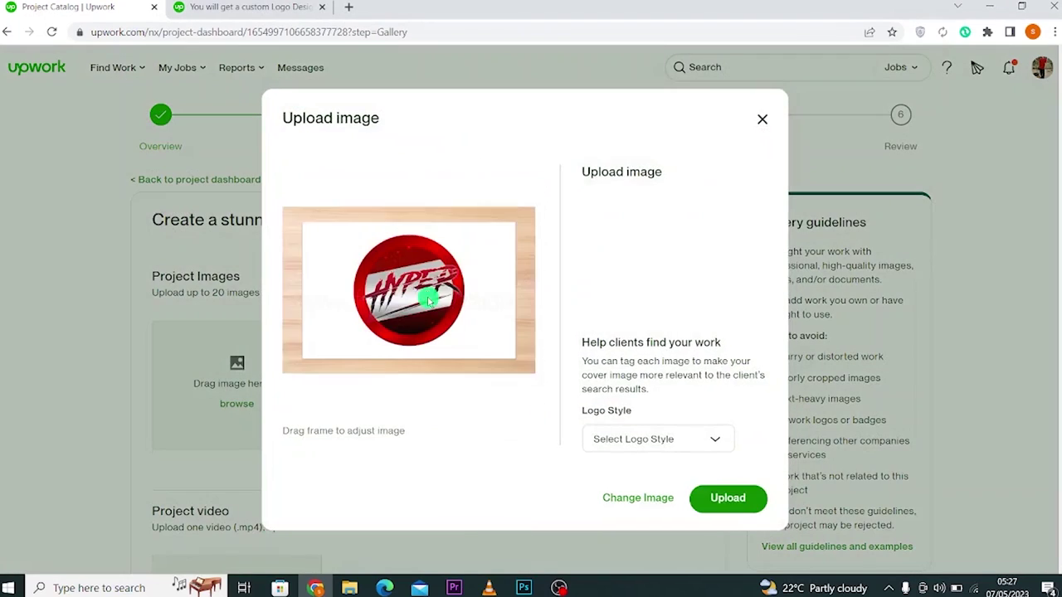
Frame the crop around the round red Hyper logo and upload the image with the logo style 3D
{"action": "mouse_move", "coordinate": [498, 221]}
{"action": "left_mouse_down"}
{"action": "mouse_move", "coordinate": [529, 204]}
{"action": "mouse_move", "coordinate": [500, 222]}
{"action": "left_mouse_up"}
{"action": "left_click_drag", "start_coordinate": [399, 274], "coordinate": [418, 311]}
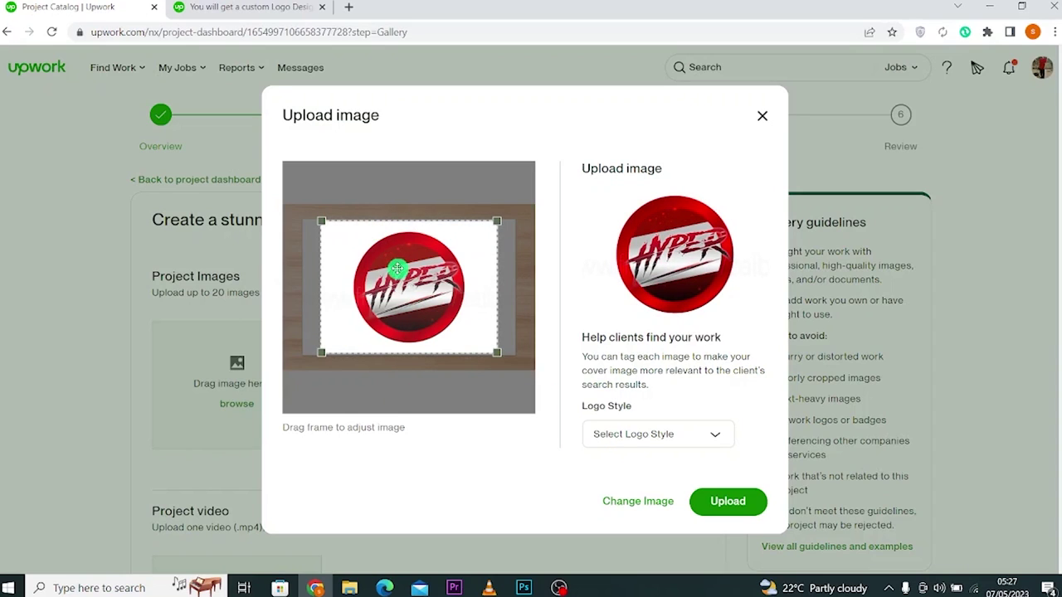
{"action": "left_click", "coordinate": [657, 438]}
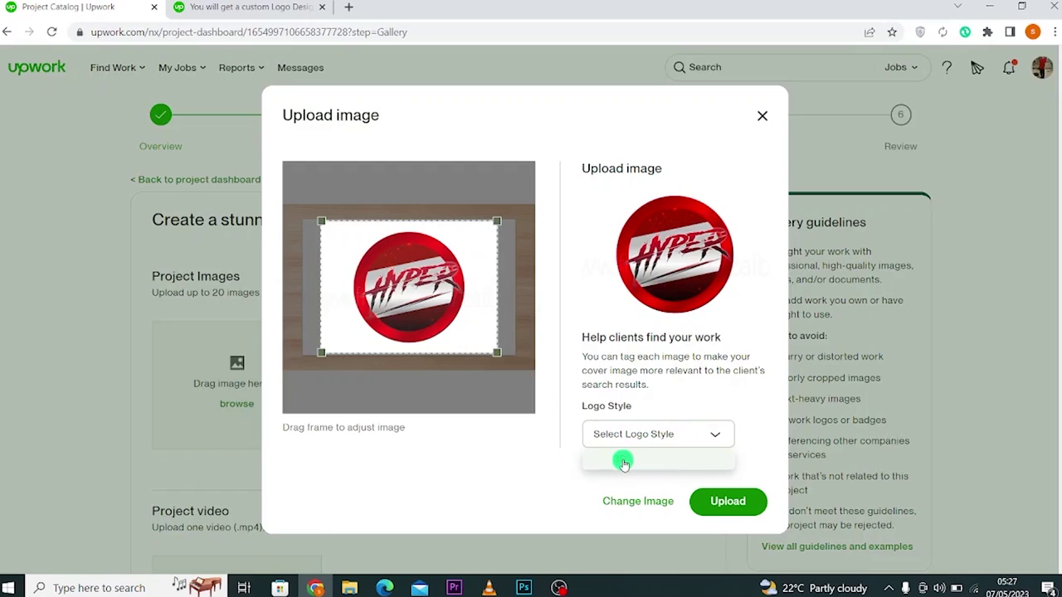
{"action": "left_click", "coordinate": [624, 463]}
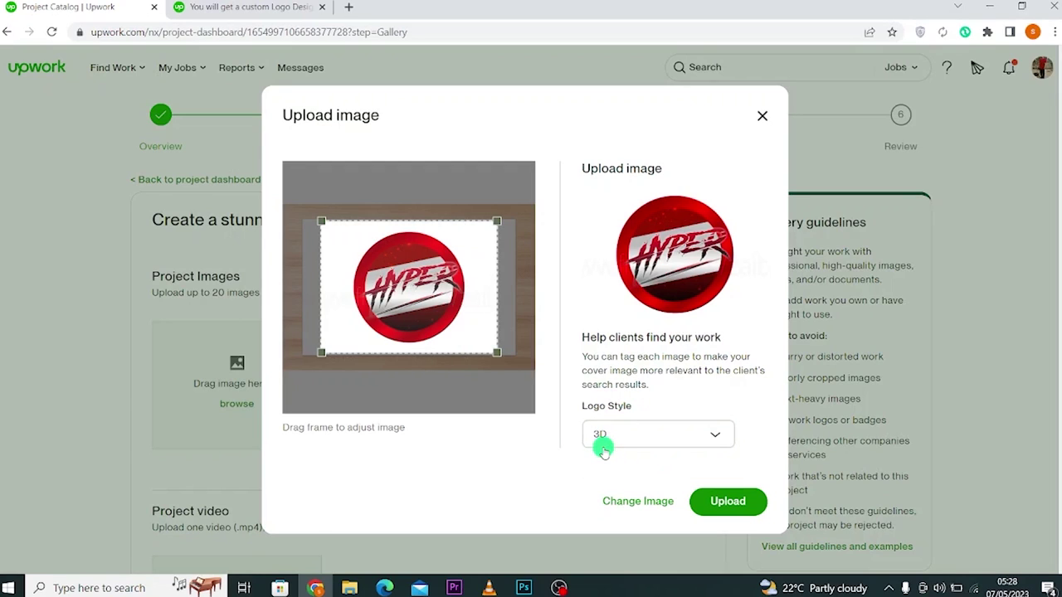
{"action": "left_click", "coordinate": [744, 510]}
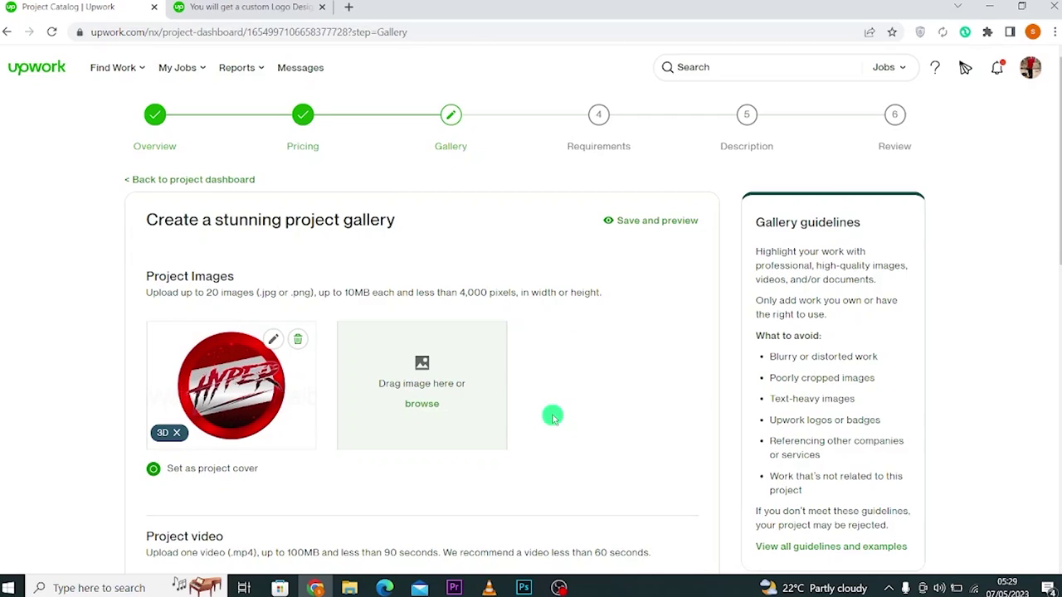
Leave the project video and sample documents empty and continue to the Requirements stage
{"action": "scroll", "coordinate": [550, 235], "scroll_direction": "down", "scroll_amount": 9}
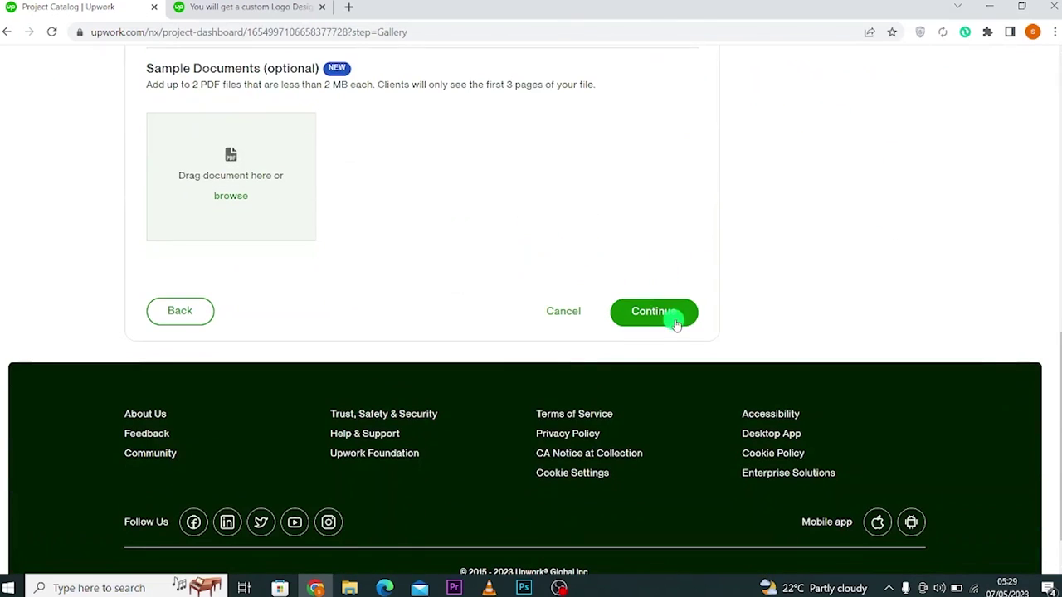
{"action": "left_click", "coordinate": [676, 324]}
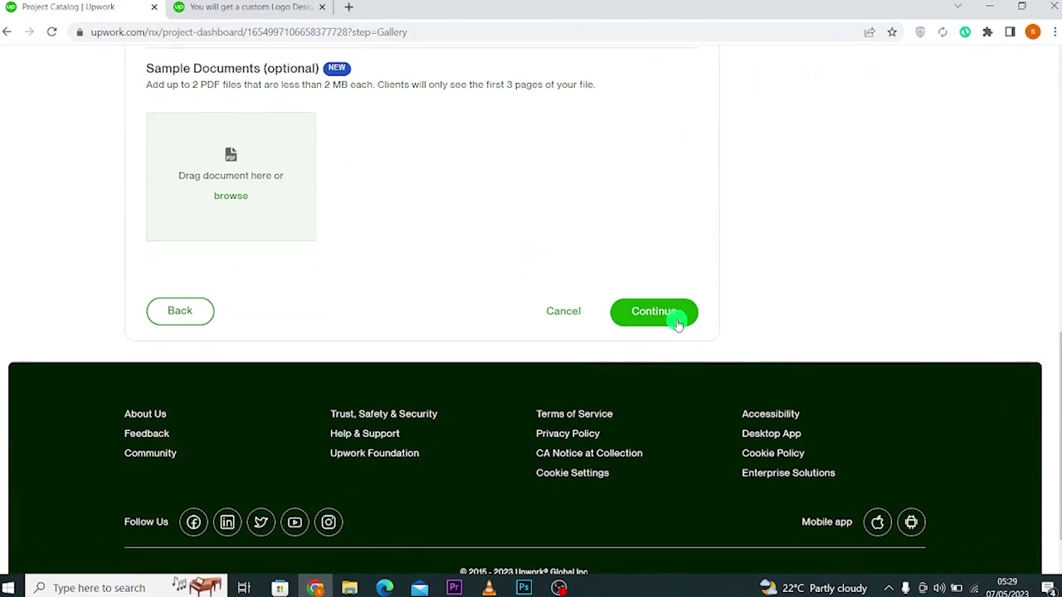
{"action": "scroll", "coordinate": [613, 258], "scroll_direction": "up", "scroll_amount": 2}
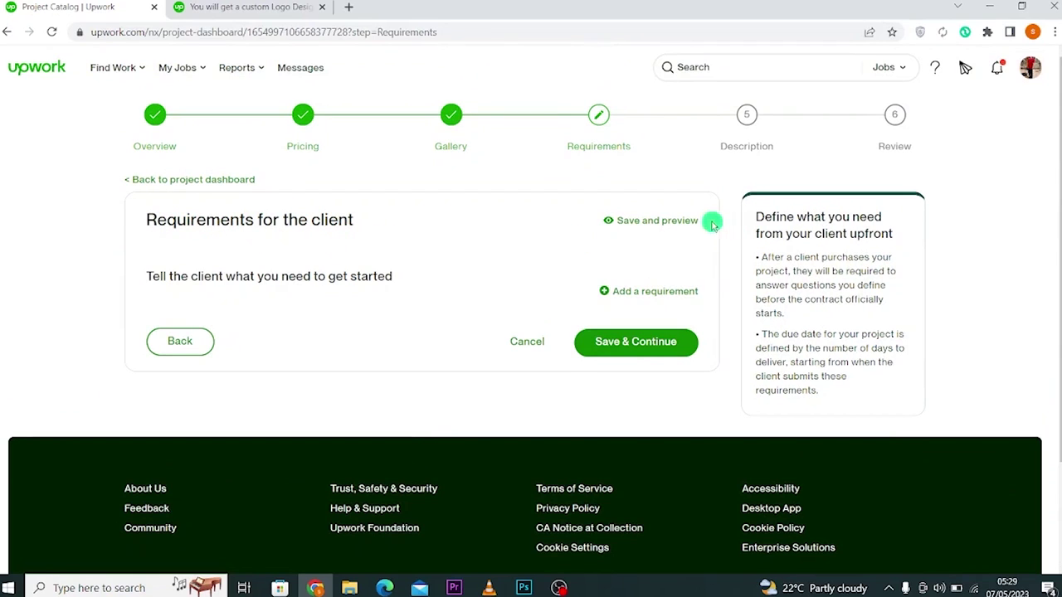
Add the free-text, non-mandatory client requirement "Kindly provide details of the required 3d logo ?" and save it to continue to the Description stage
{"action": "left_click", "coordinate": [649, 293]}
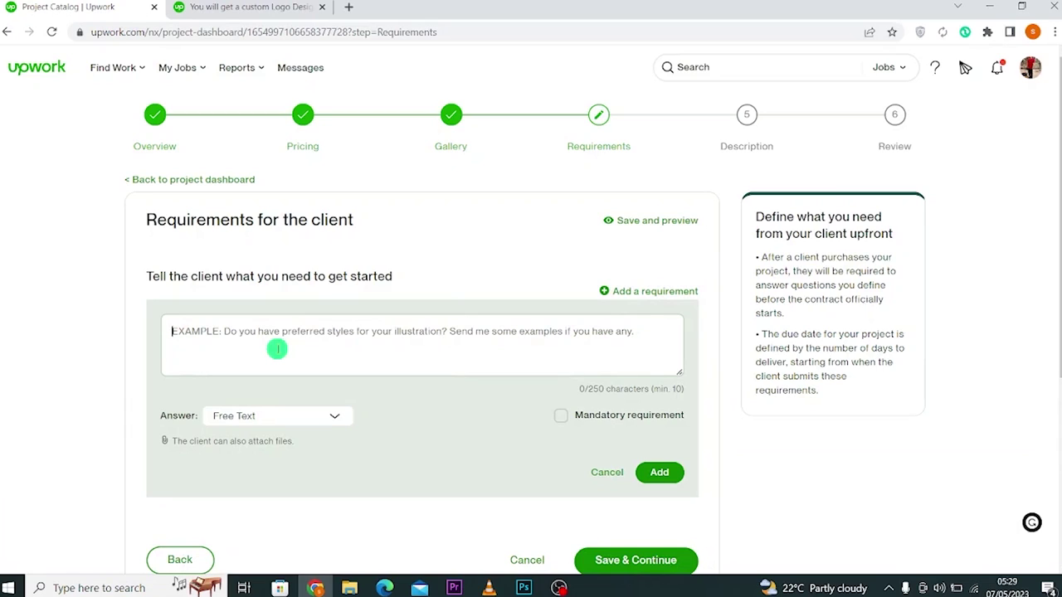
{"action": "type", "text": "Kindly provide details of the require"}
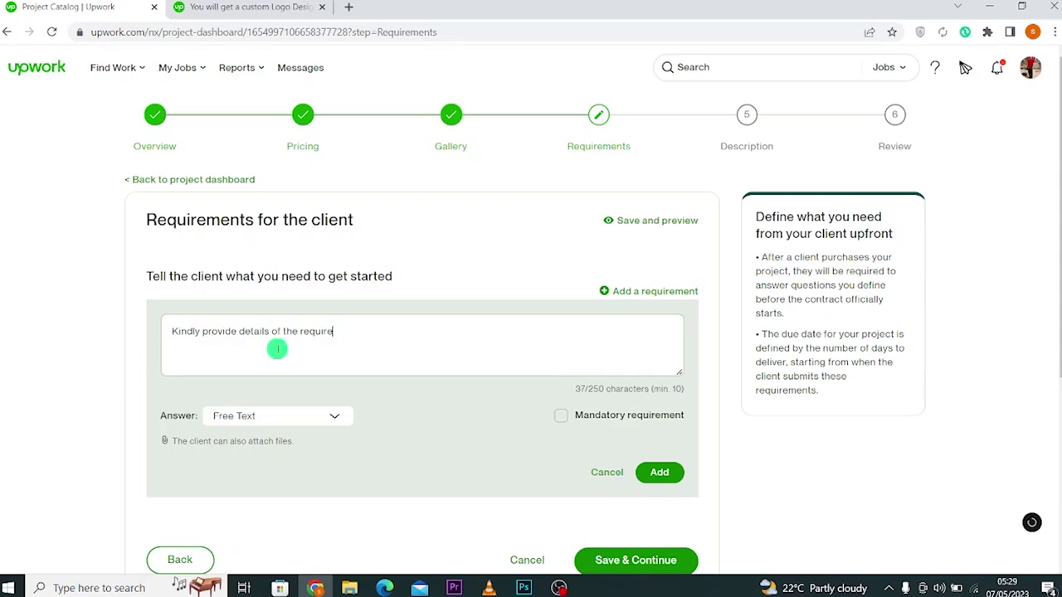
{"action": "type", "text": "d"}
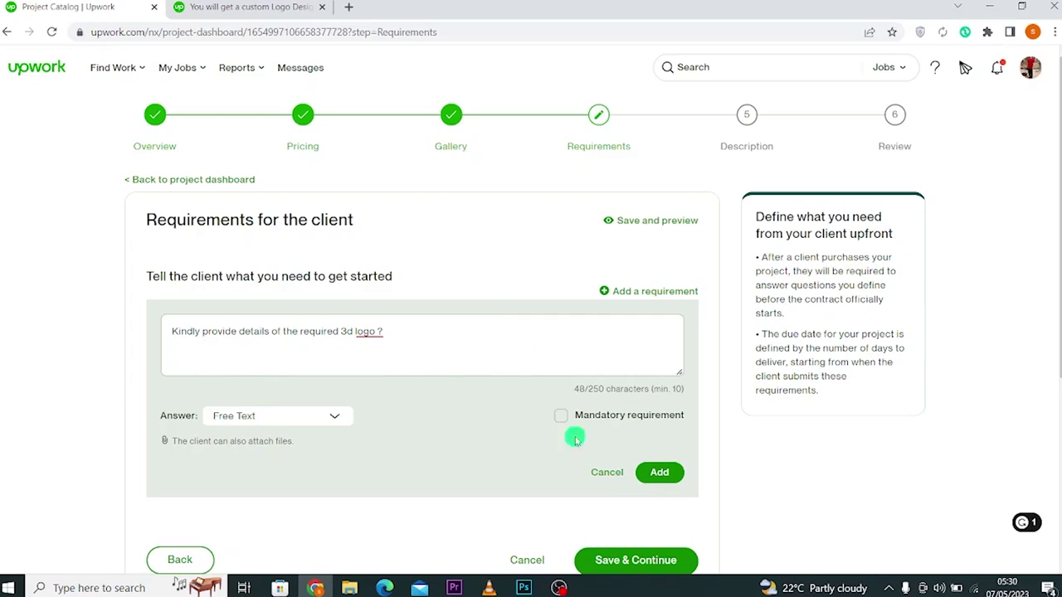
{"action": "left_click", "coordinate": [660, 485]}
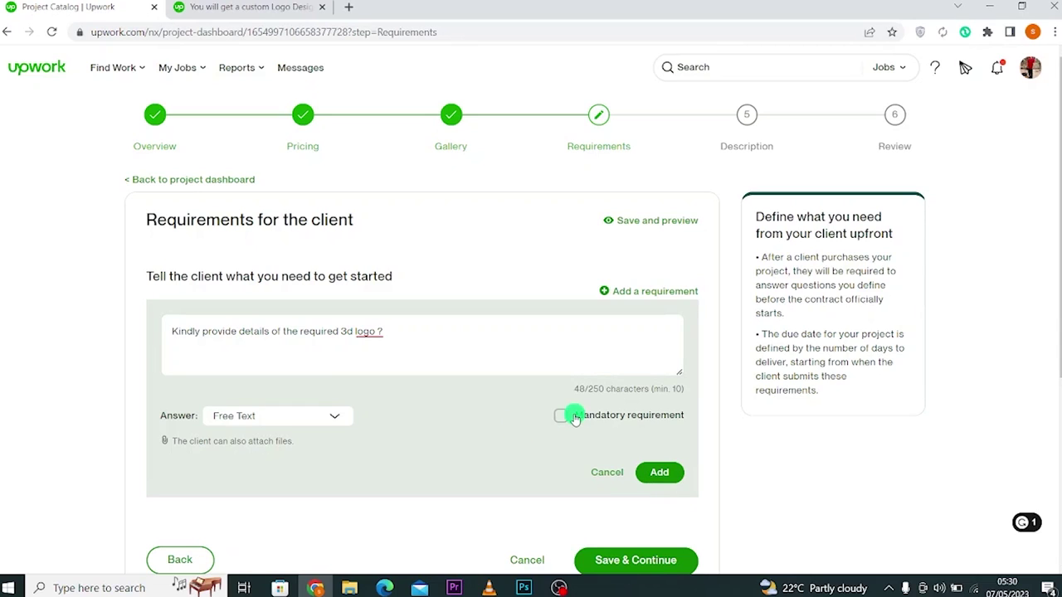
{"action": "left_click", "coordinate": [663, 477]}
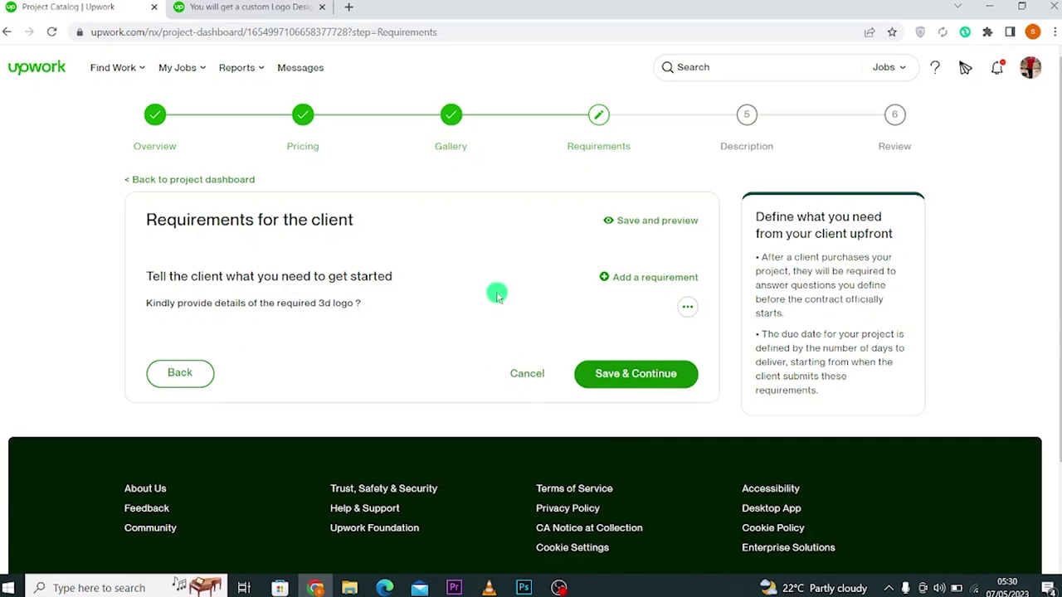
{"action": "left_click", "coordinate": [622, 378]}
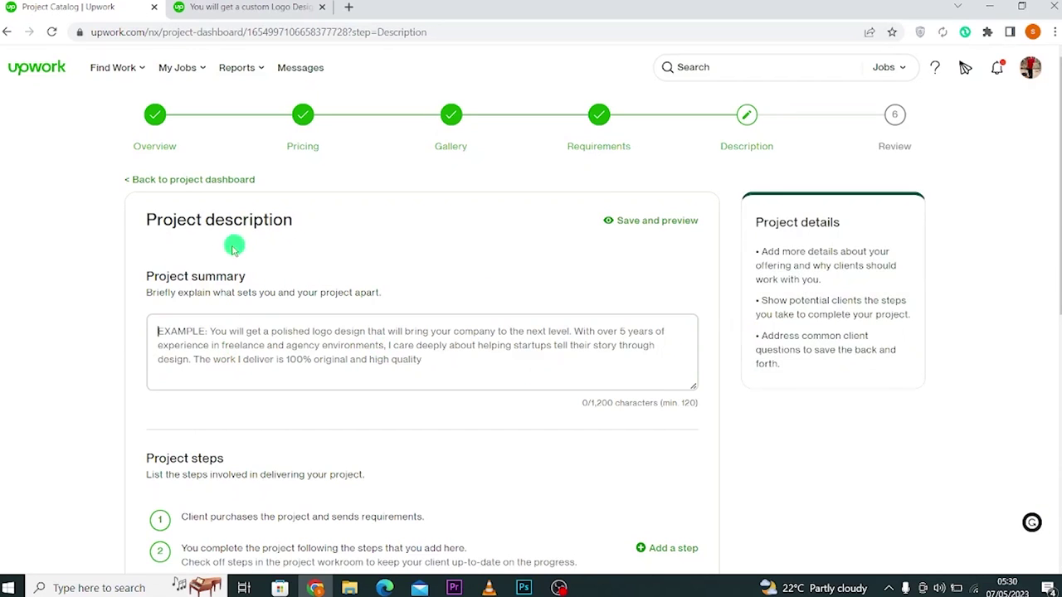
Fill in the project summary with a pitch for creative 3D logo design citing 6 years' experience, 1200+ graphic design projects and various logo styles
{"action": "left_click", "coordinate": [562, 360]}
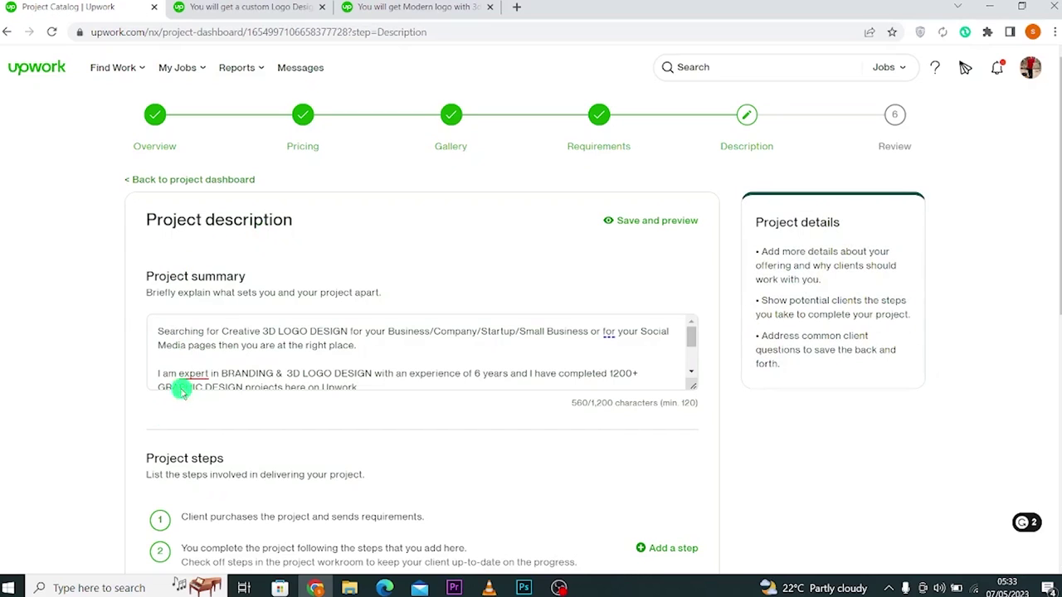
{"action": "left_click", "coordinate": [177, 359]}
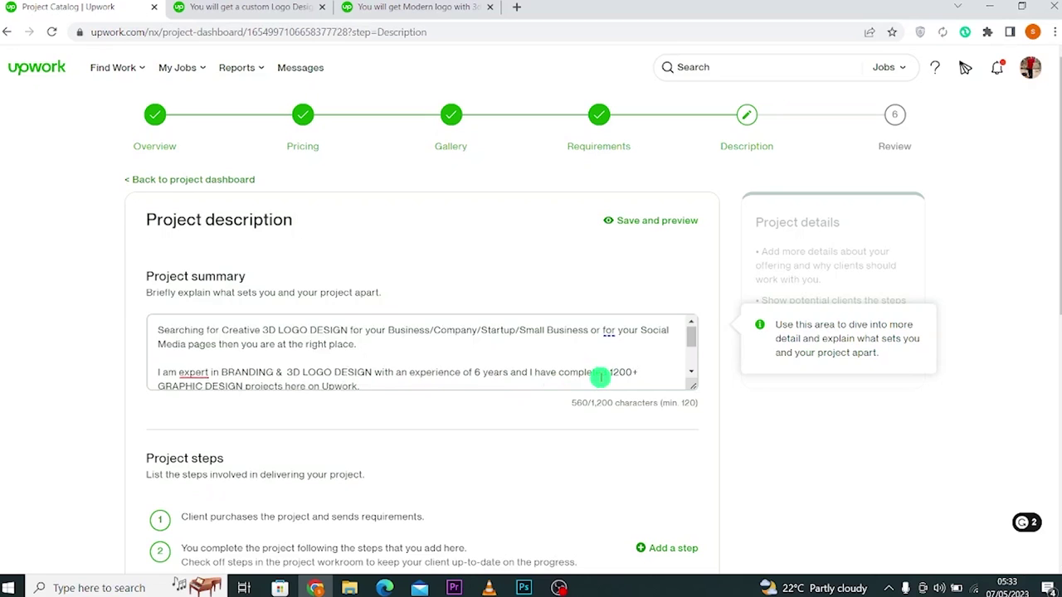
{"action": "scroll", "coordinate": [573, 369], "scroll_direction": "down", "scroll_amount": 2}
{"action": "scroll", "coordinate": [419, 376], "scroll_direction": "down", "scroll_amount": 1}
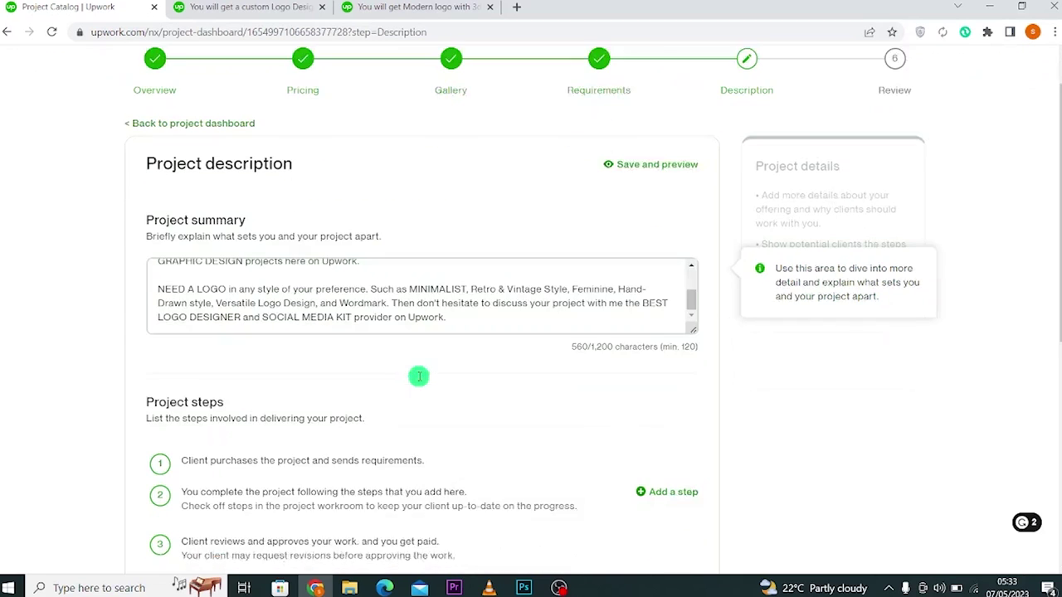
{"action": "scroll", "coordinate": [407, 304], "scroll_direction": "up", "scroll_amount": 3}
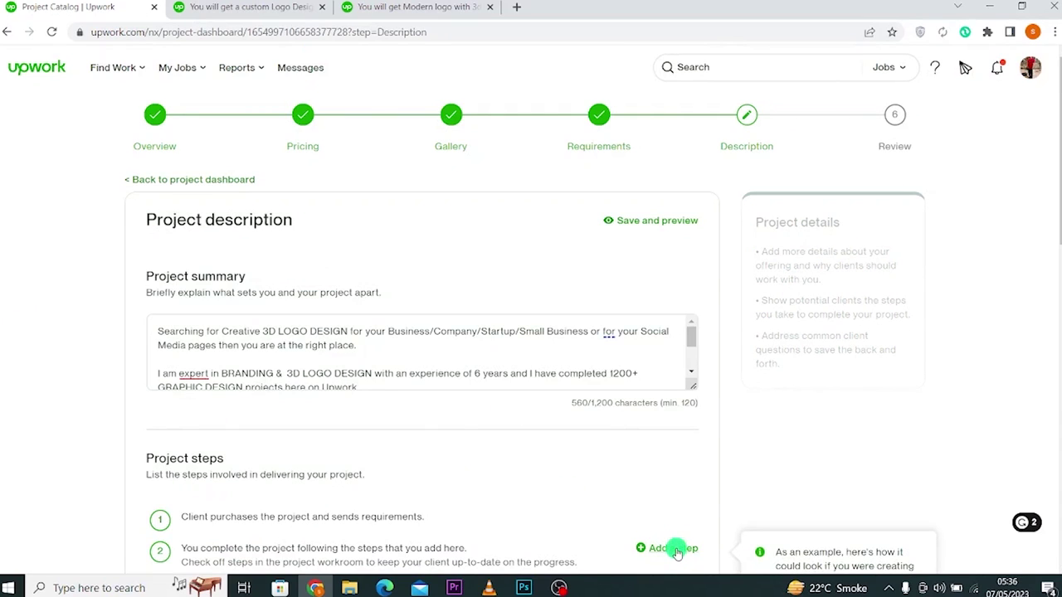
Add the project step "Deliver through Upwork Order Page", describing delivery of the 3d logo files, client checking and changes through the order page
{"action": "left_click", "coordinate": [672, 549]}
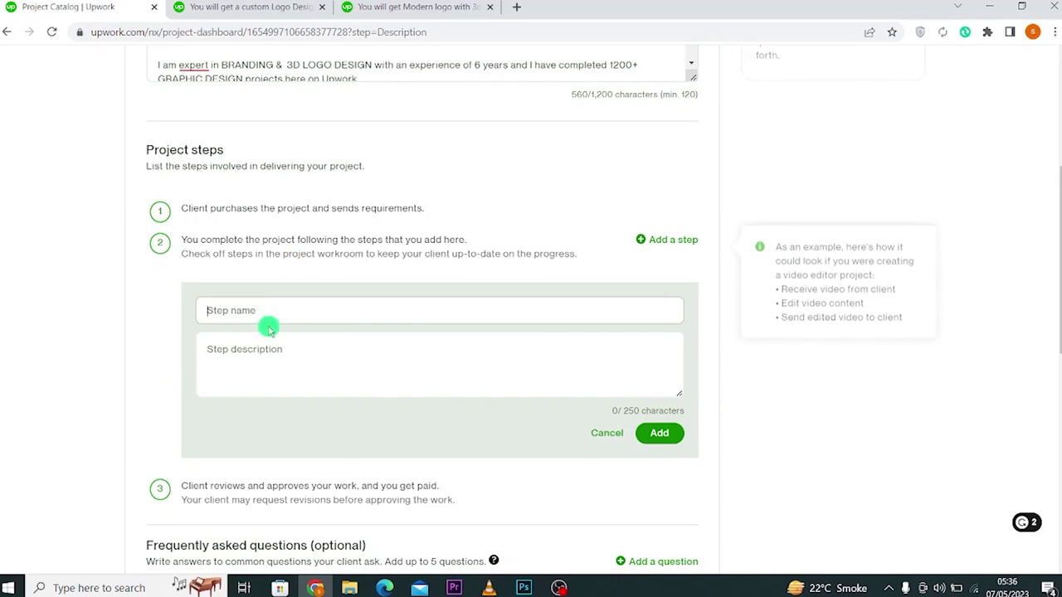
{"action": "left_click", "coordinate": [226, 370]}
{"action": "left_click", "coordinate": [249, 310]}
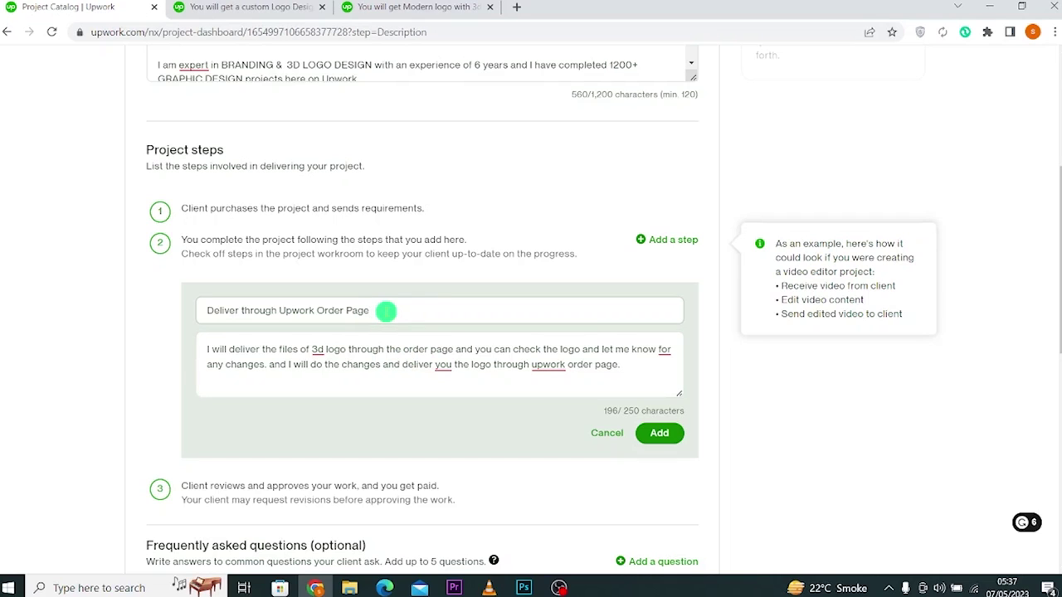
{"action": "left_click", "coordinate": [254, 356]}
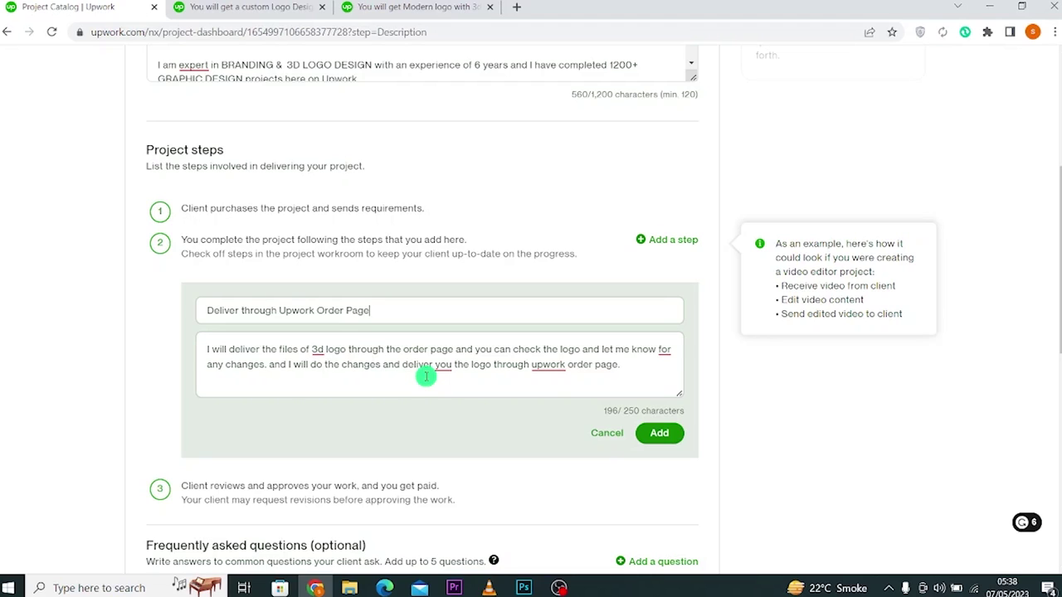
{"action": "left_click", "coordinate": [677, 438]}
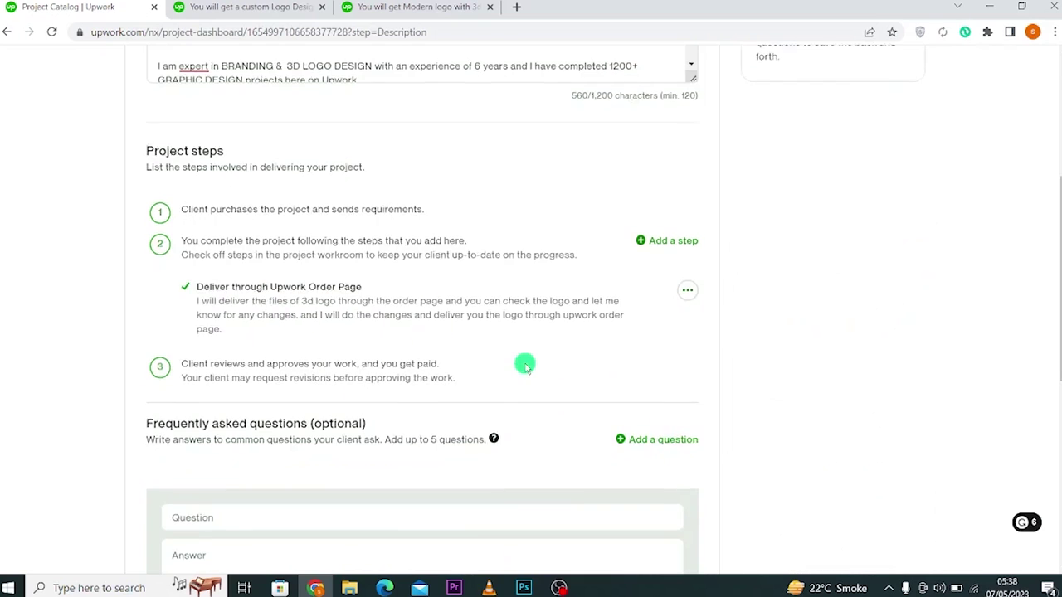
{"action": "scroll", "coordinate": [525, 365], "scroll_direction": "up", "scroll_amount": 2}
{"action": "scroll", "coordinate": [432, 451], "scroll_direction": "down", "scroll_amount": 2}
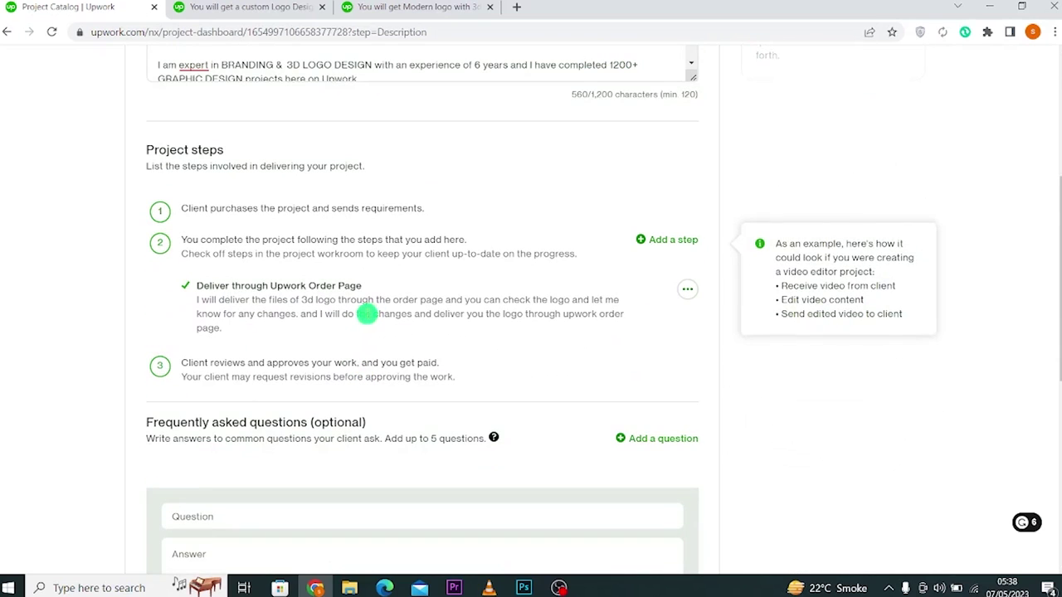
{"action": "scroll", "coordinate": [357, 307], "scroll_direction": "down", "scroll_amount": 2}
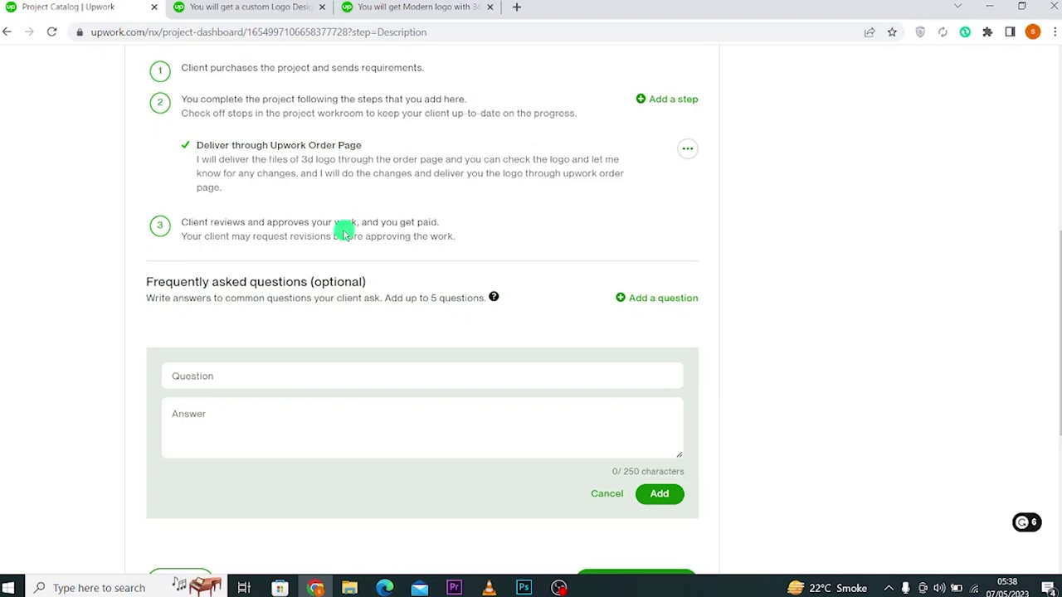
Add the FAQ "Do you design 3d logo ?" with a yes answer inviting inbox messages for other logo kinds, and save to continue to Review
{"action": "scroll", "coordinate": [344, 232], "scroll_direction": "down", "scroll_amount": 1}
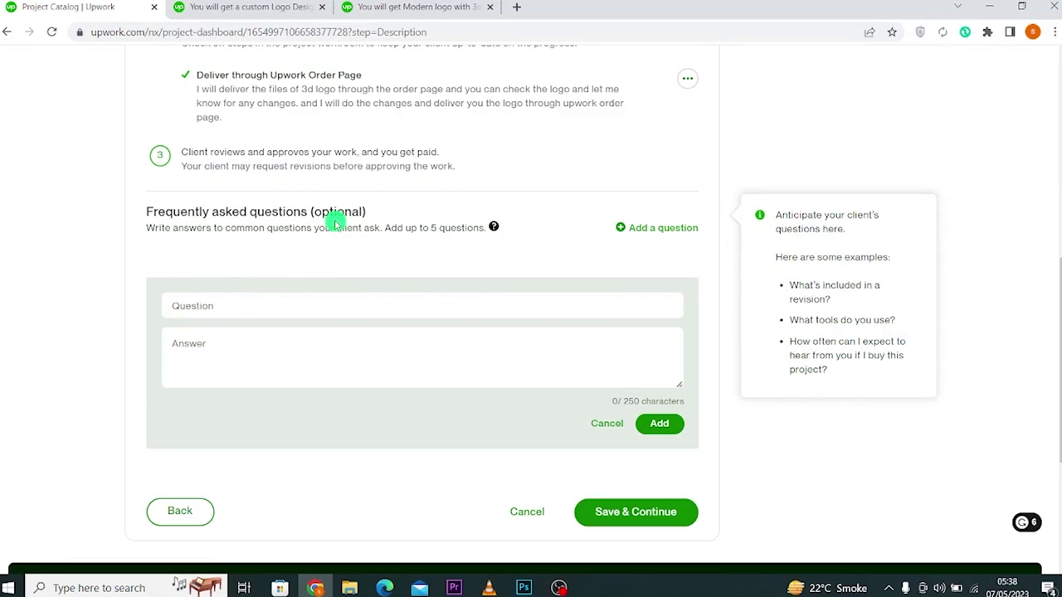
{"action": "left_click", "coordinate": [235, 306]}
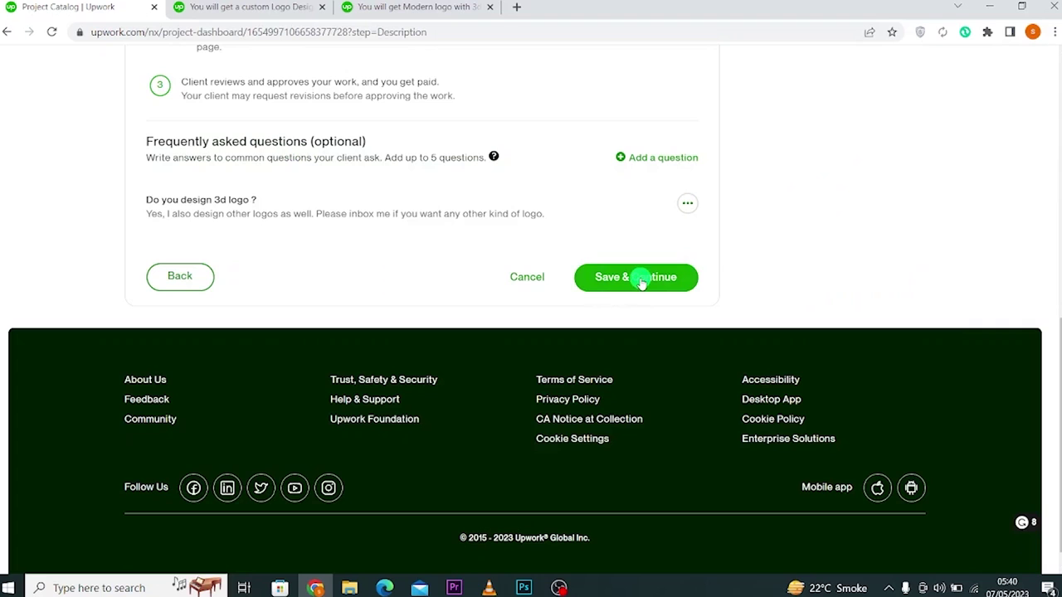
{"action": "left_click", "coordinate": [640, 277]}
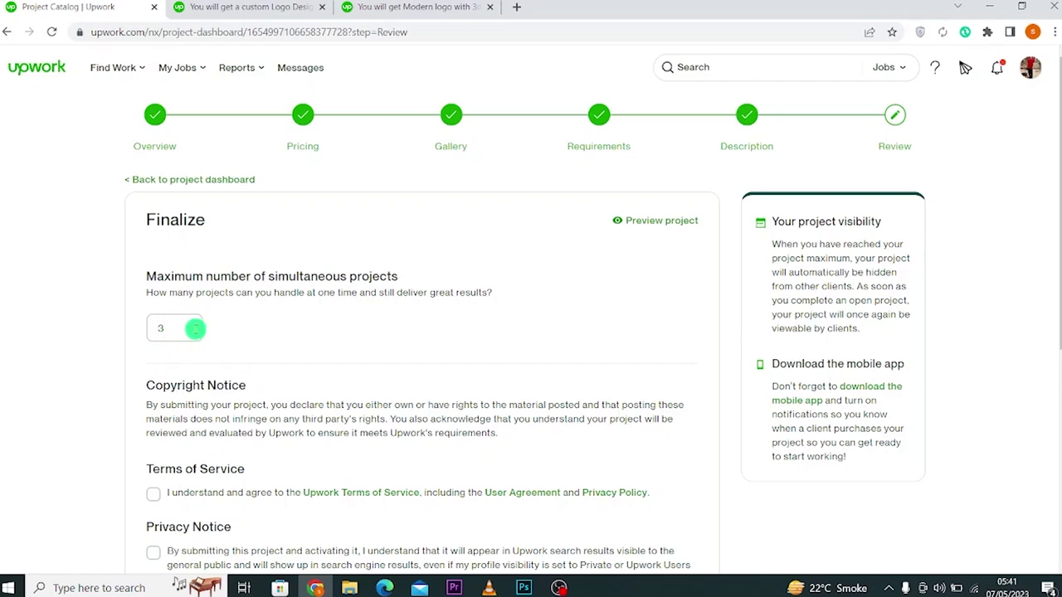
Set the maximum number of simultaneous projects to 20
{"action": "left_click_drag", "start_coordinate": [171, 329], "coordinate": [109, 331]}
{"action": "type", "text": "2"}
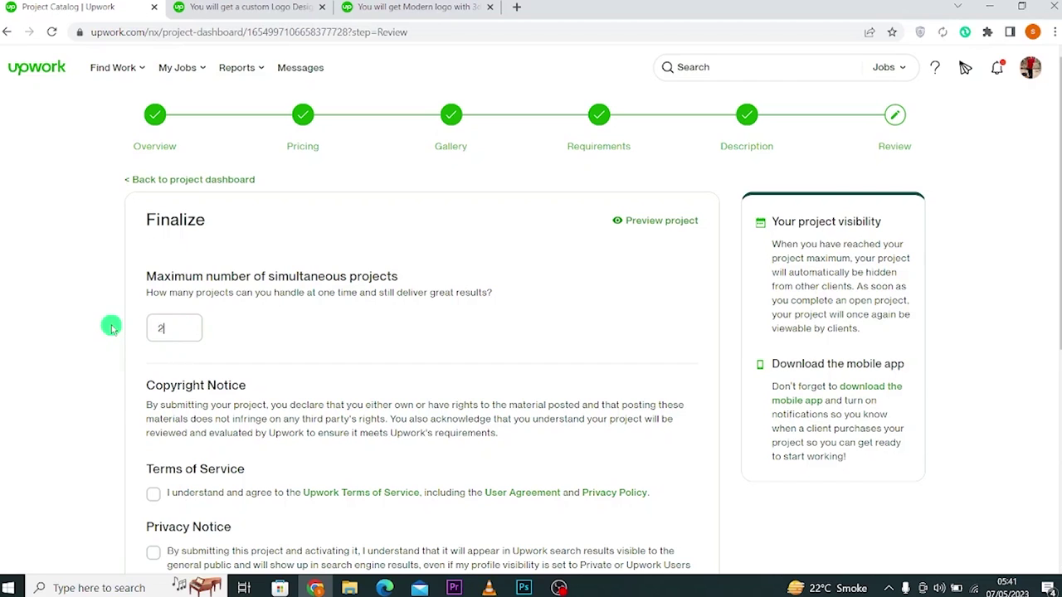
{"action": "type", "text": "0"}
Agree to the Upwork Terms of Service and accept the Privacy Notice for the project
{"action": "scroll", "coordinate": [353, 329], "scroll_direction": "down", "scroll_amount": 1}
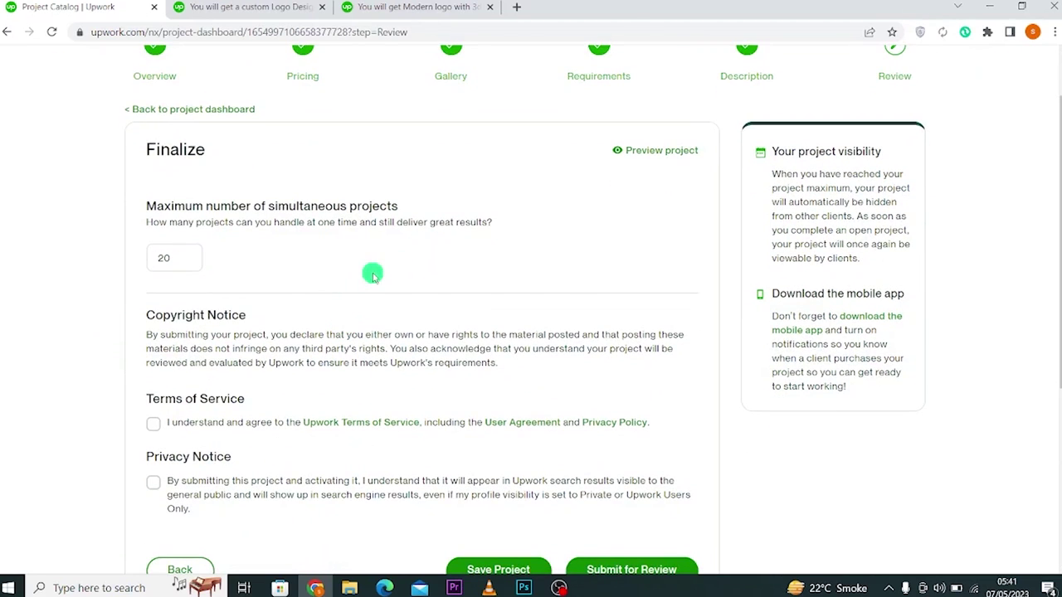
{"action": "scroll", "coordinate": [233, 274], "scroll_direction": "down", "scroll_amount": 2}
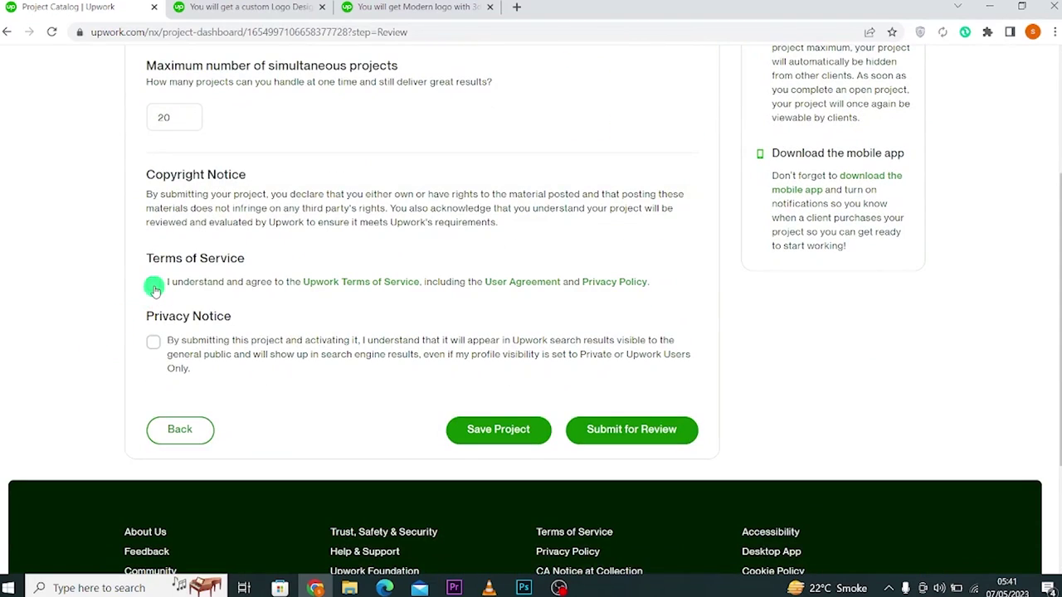
{"action": "left_click", "coordinate": [154, 286]}
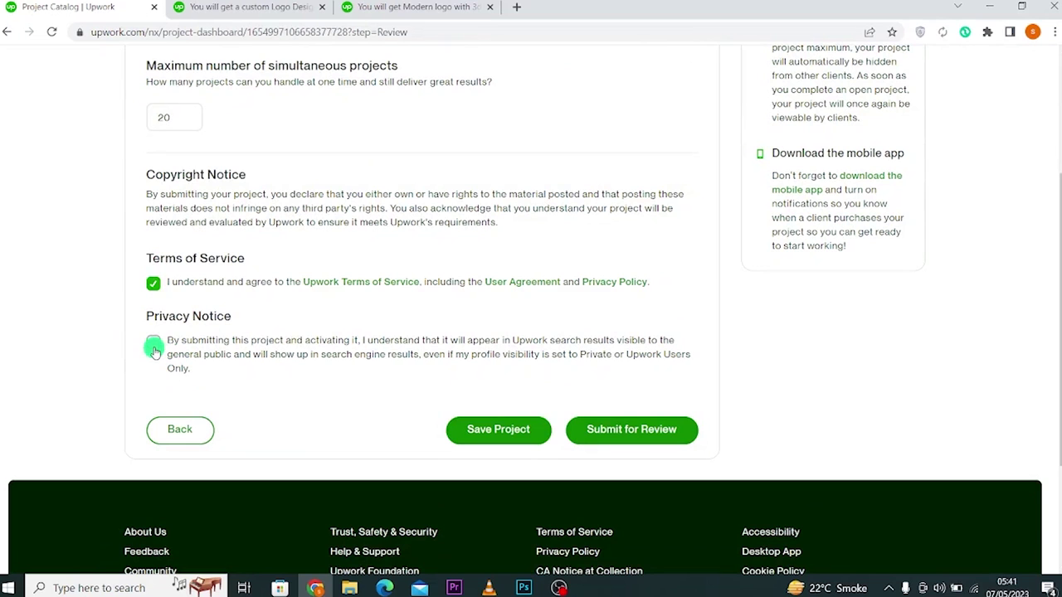
{"action": "left_click", "coordinate": [154, 347]}
Submit the finished 3D logo project for review and confirm sending it
{"action": "scroll", "coordinate": [467, 384], "scroll_direction": "up", "scroll_amount": 3}
{"action": "scroll", "coordinate": [470, 390], "scroll_direction": "down", "scroll_amount": 1}
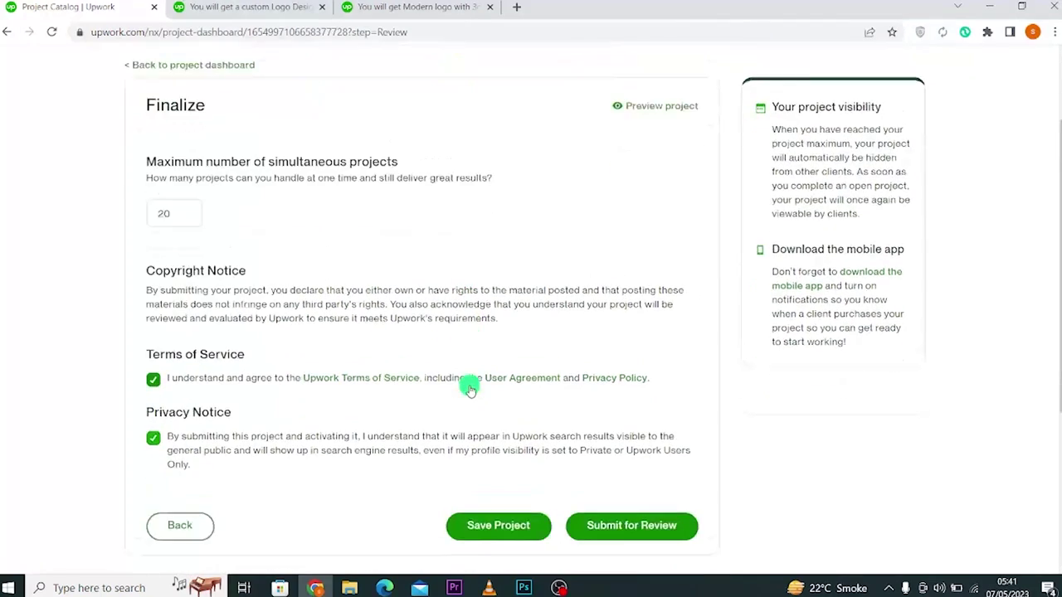
{"action": "scroll", "coordinate": [470, 390], "scroll_direction": "down", "scroll_amount": 1}
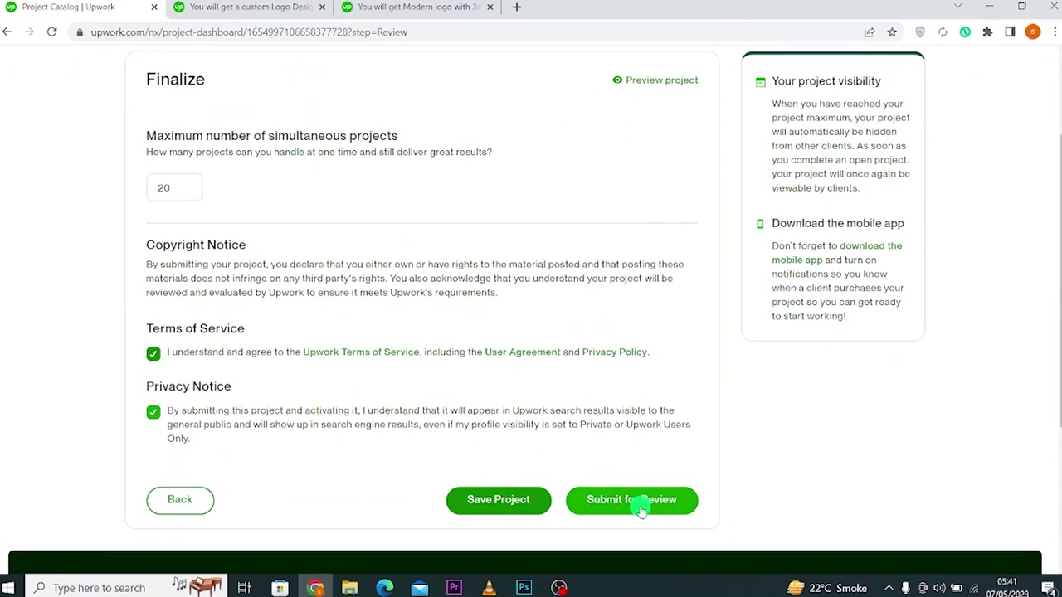
{"action": "left_click", "coordinate": [635, 502]}
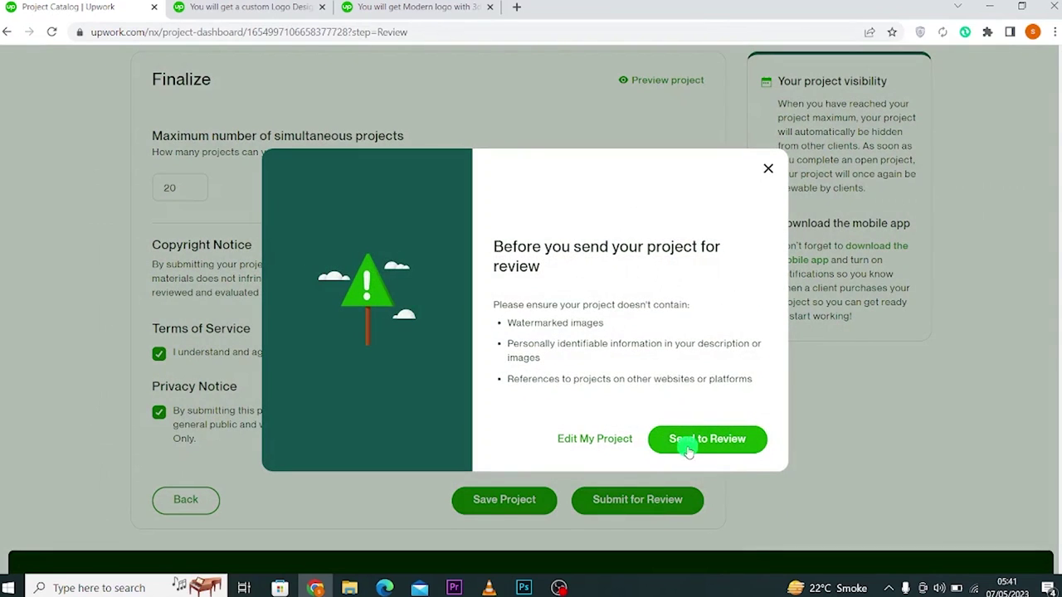
{"action": "left_click", "coordinate": [721, 442]}
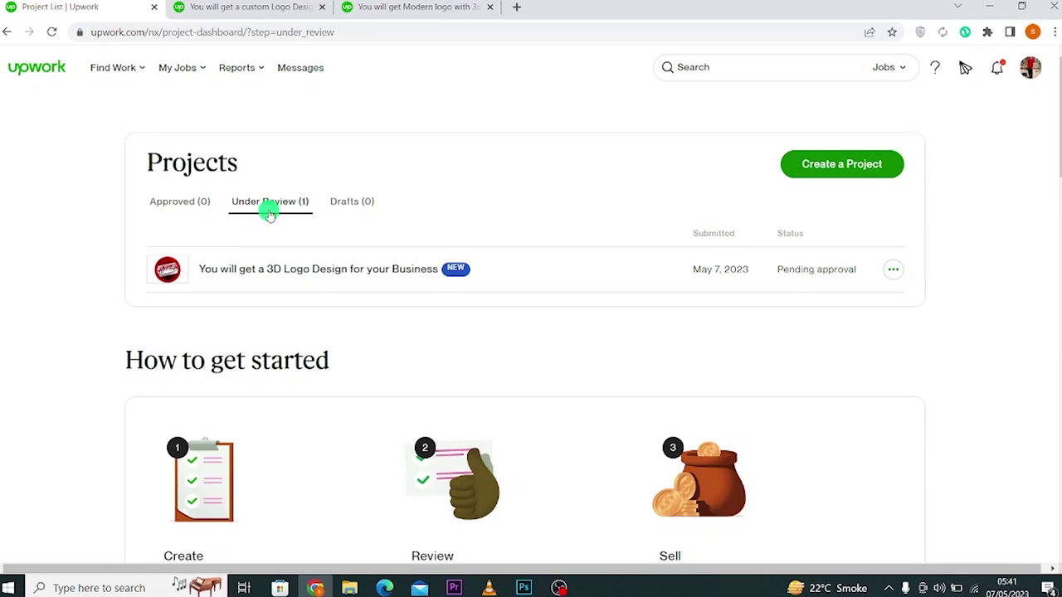
Check the approved projects list and the list of projects under review on the project dashboard
{"action": "left_click", "coordinate": [171, 207]}
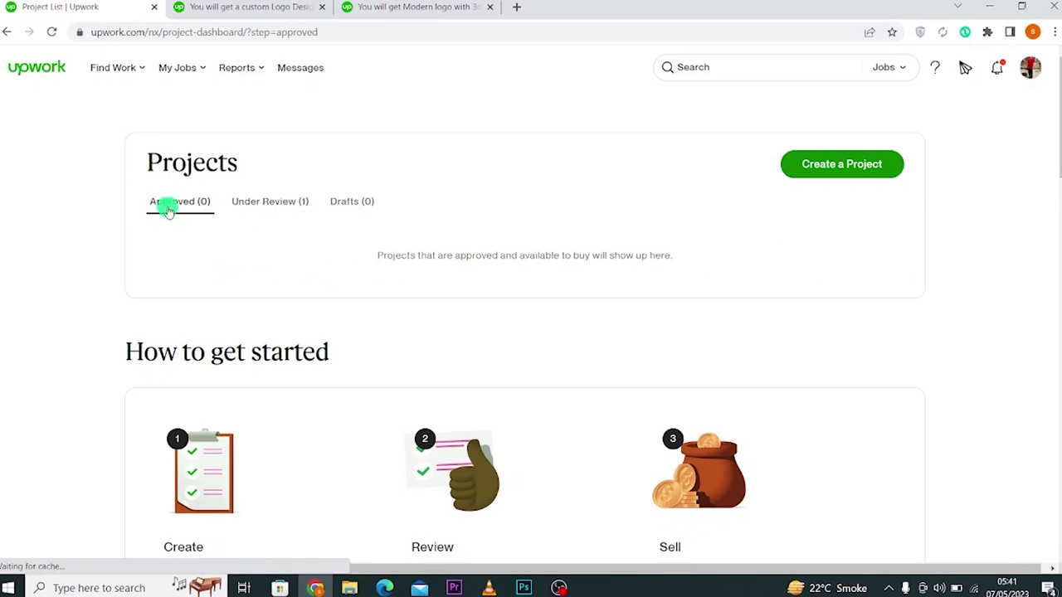
{"action": "left_click", "coordinate": [265, 207]}
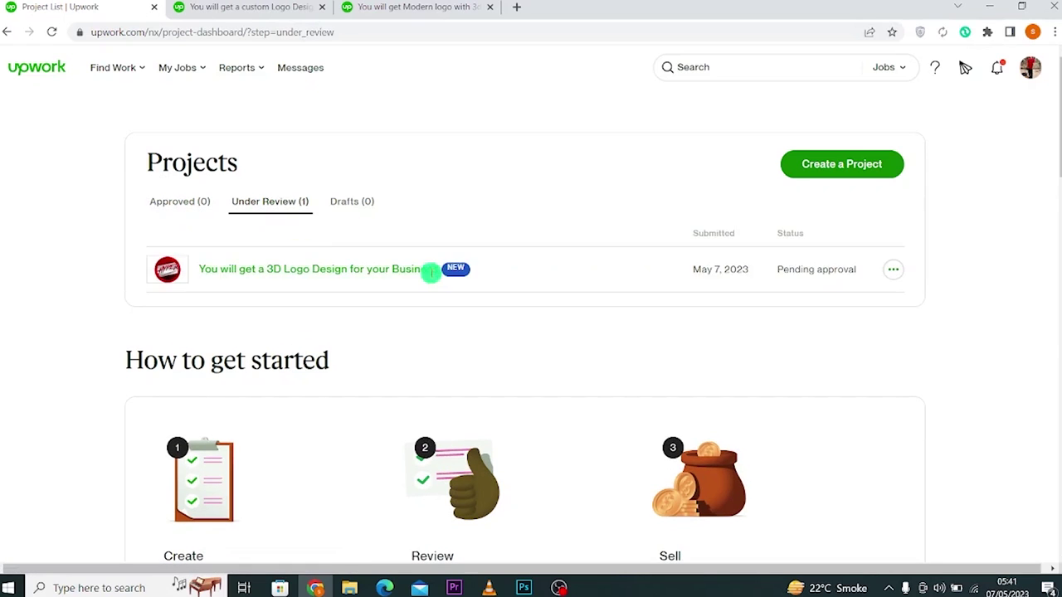